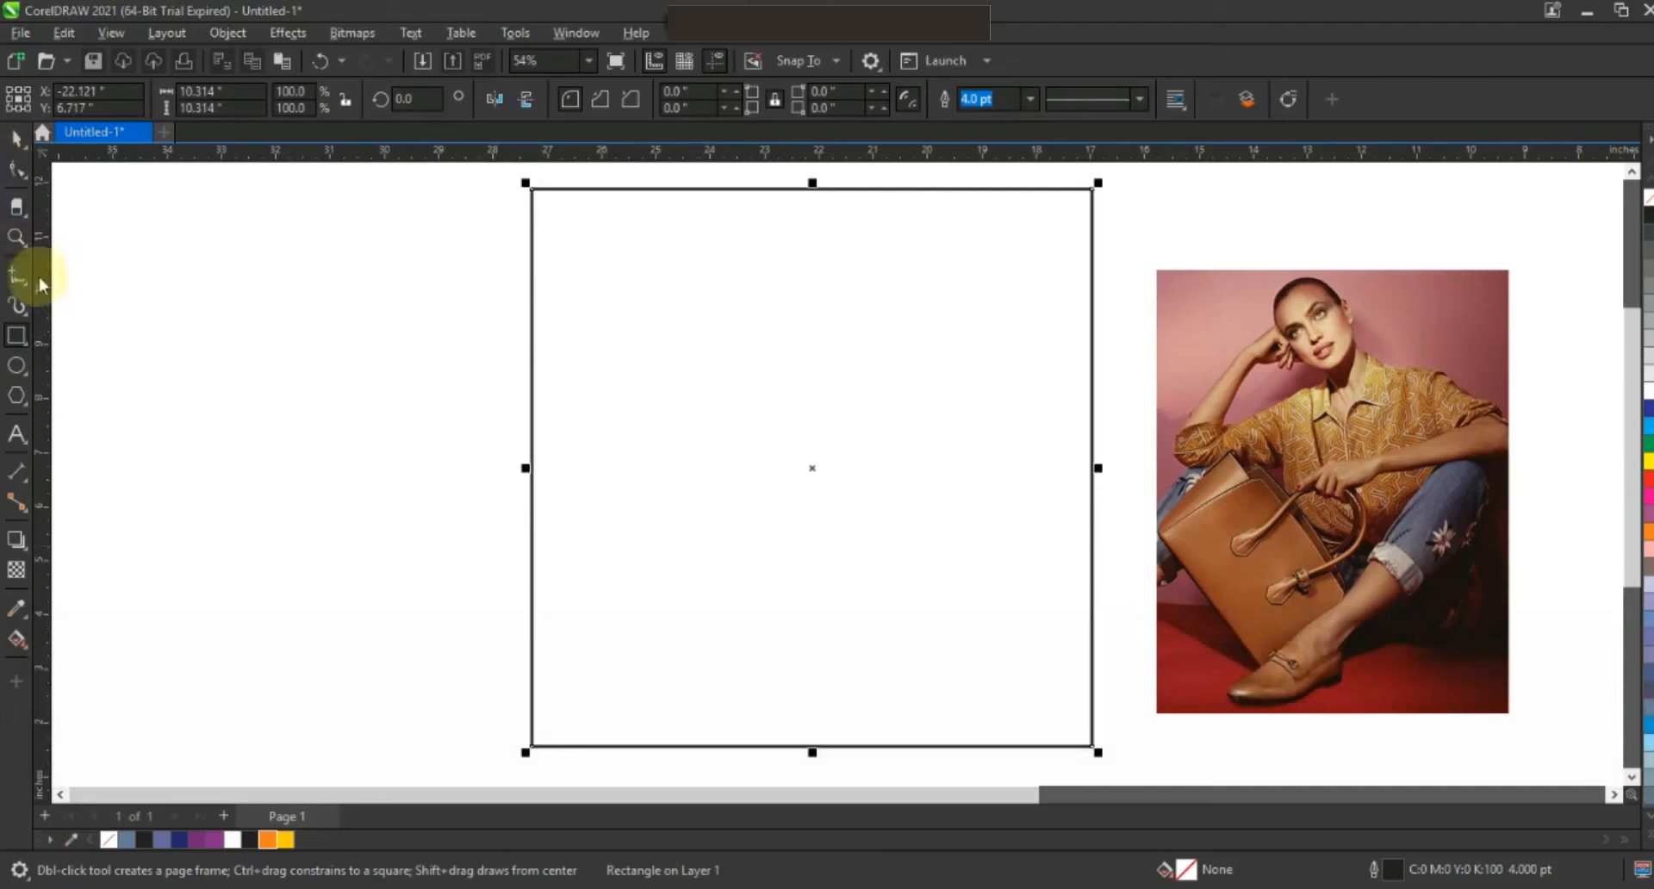
Draw a straight vertical freehand line about 10.8 inches tall through the middle of the square, crossing its upper and lower edges.
left_click(17, 292)
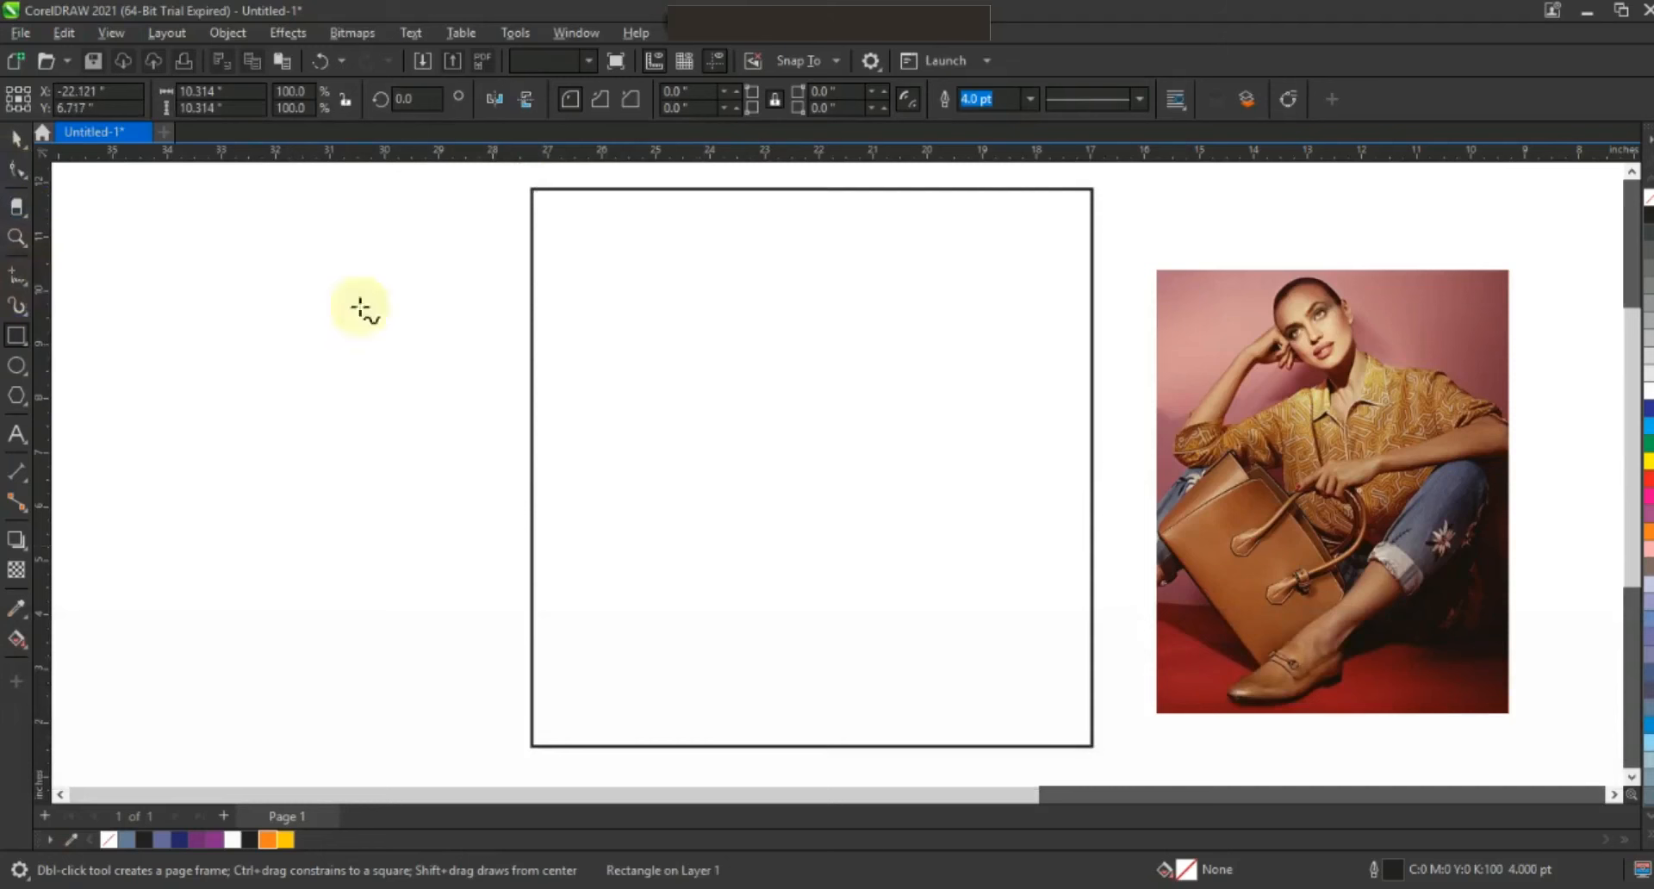
left_click(798, 181)
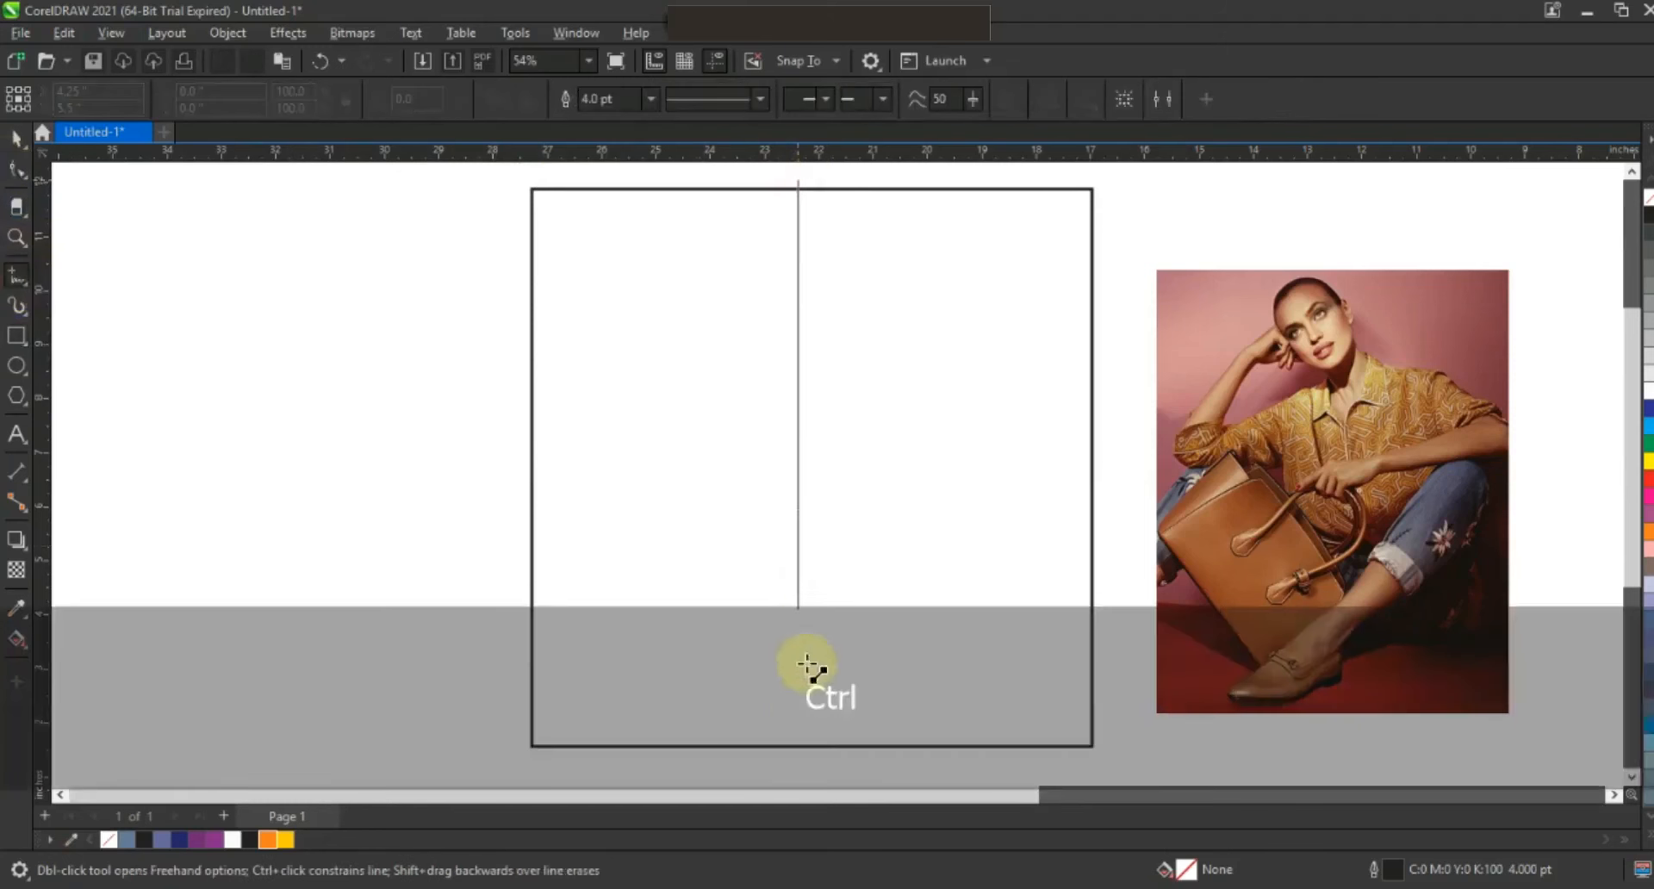
left_click(803, 765)
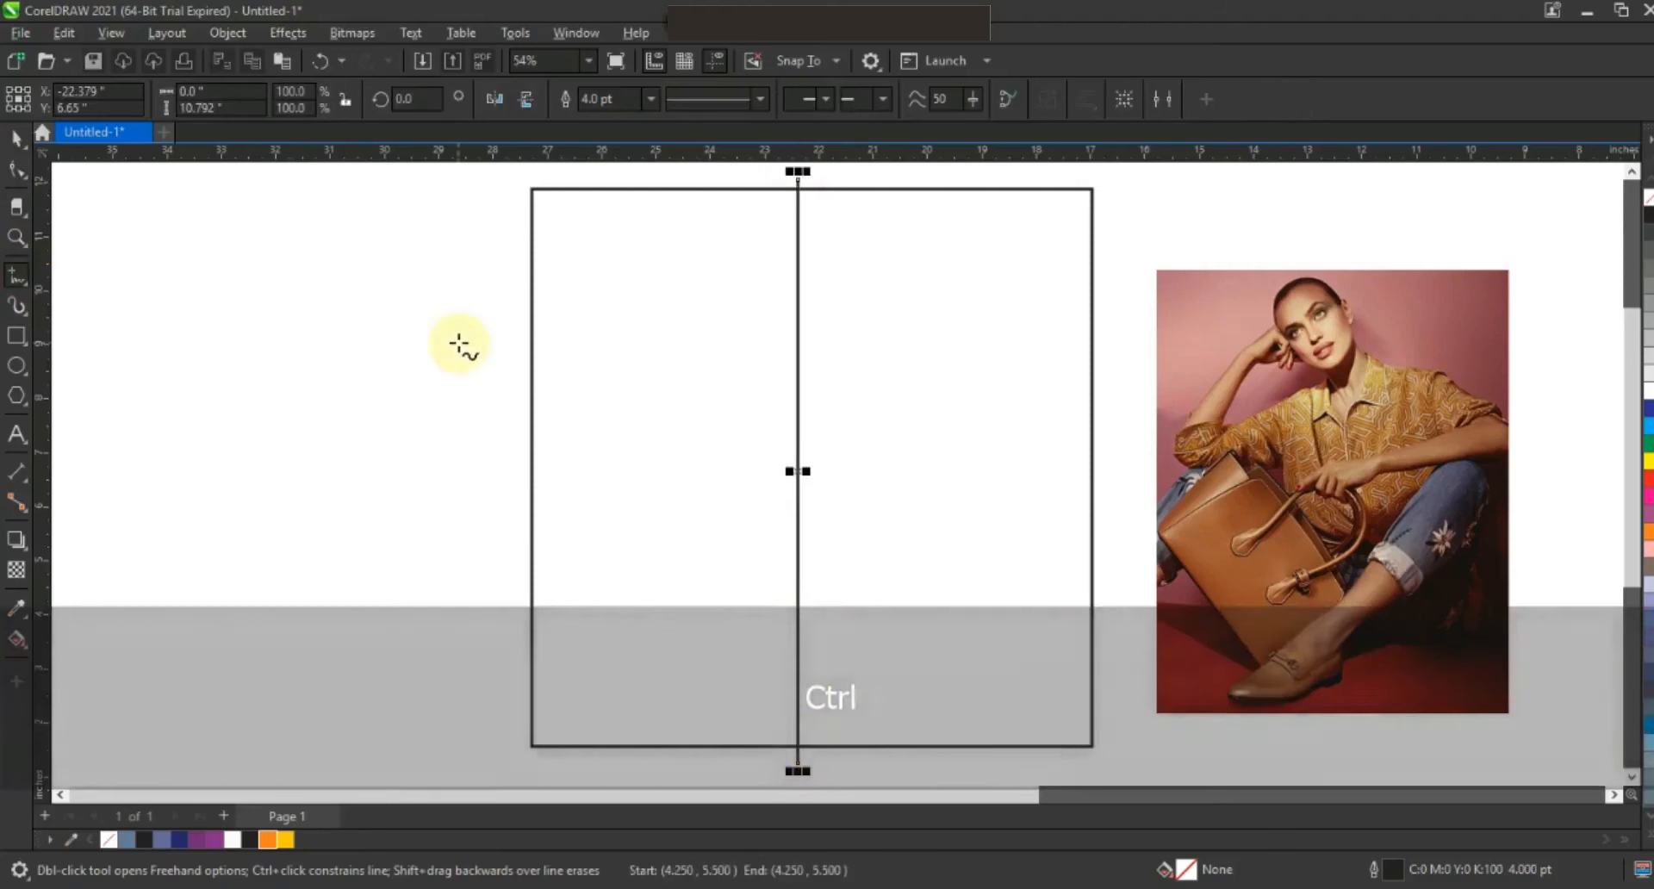
Convert the vertical line to a curve and bend it into an S shape, bulging right in its upper half and left below.
left_click(15, 178)
left_click_drag(855, 758, 850, 766)
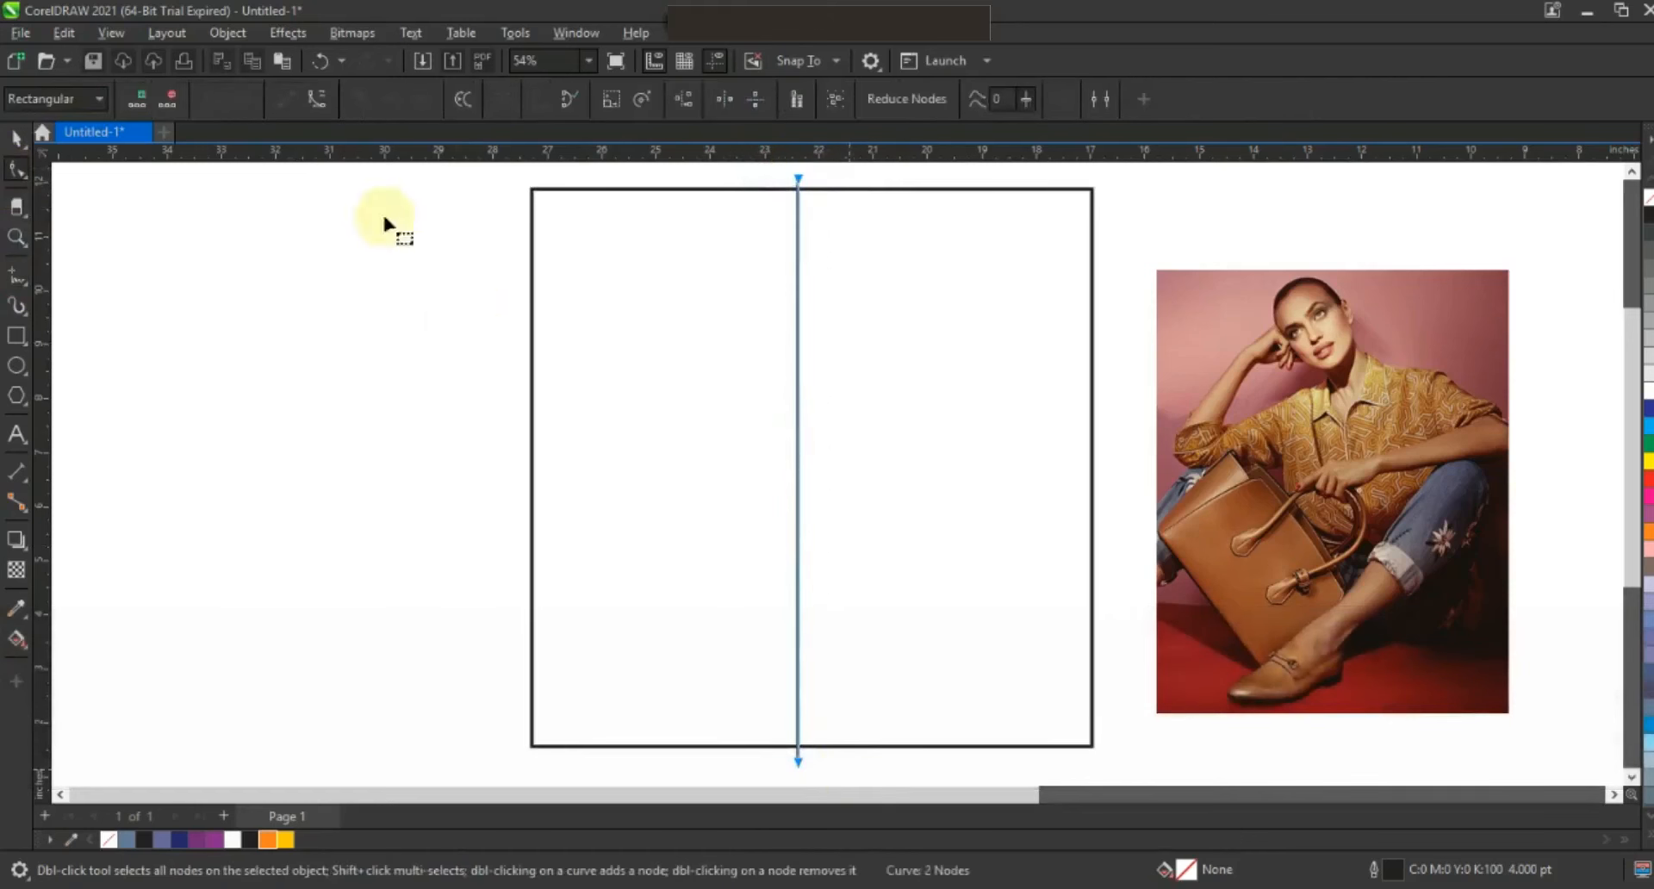
left_click(322, 102)
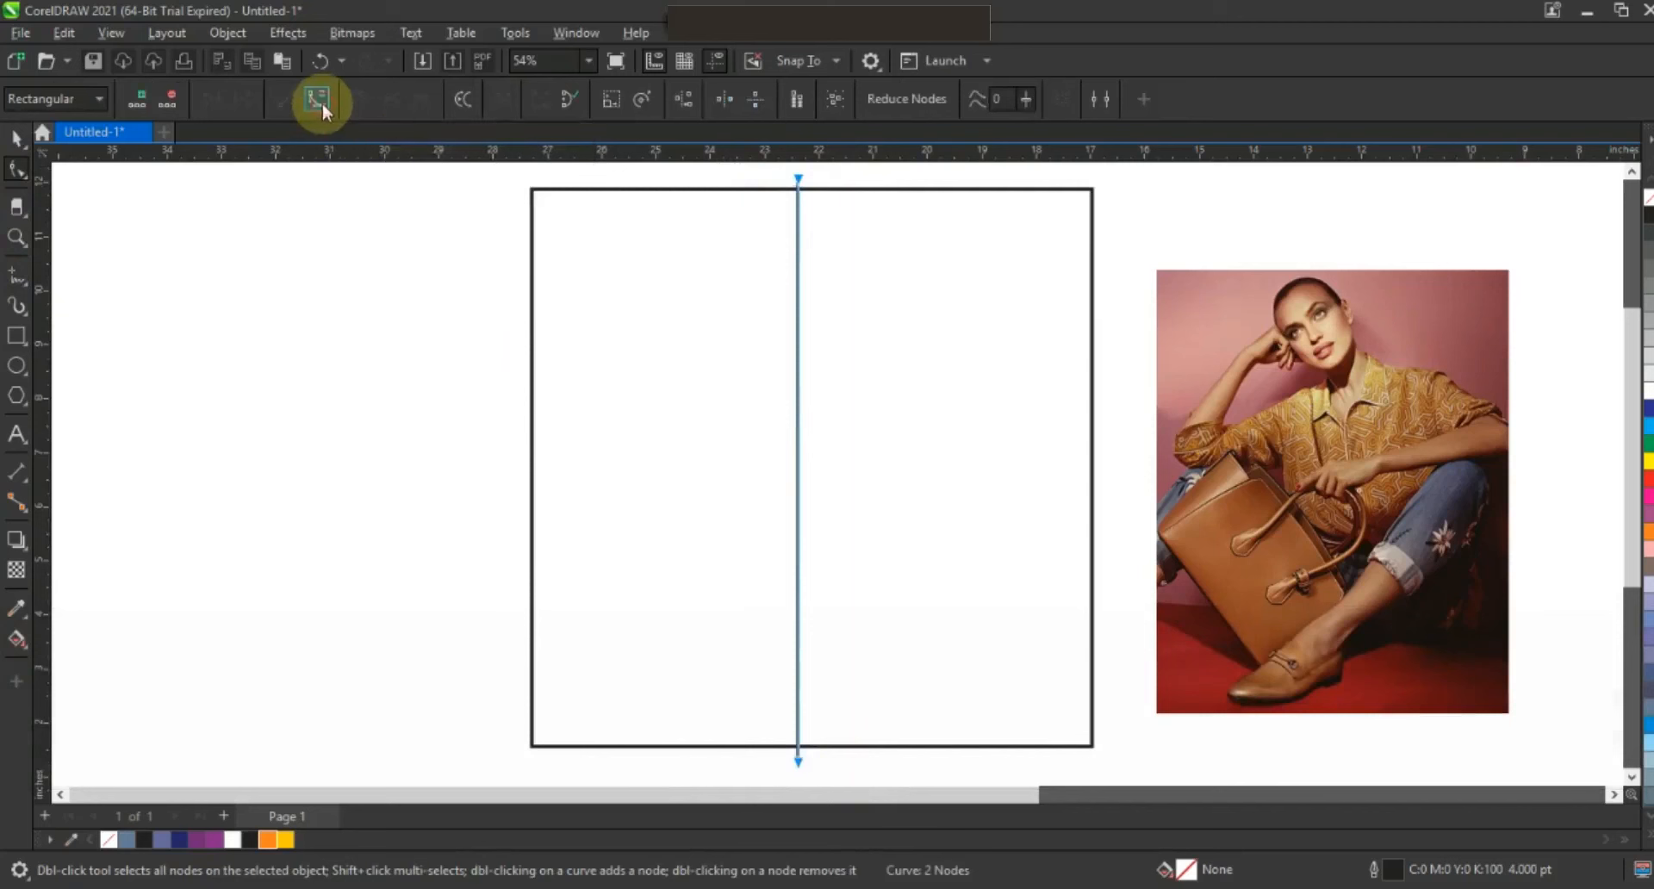
left_click_drag(781, 171, 817, 194)
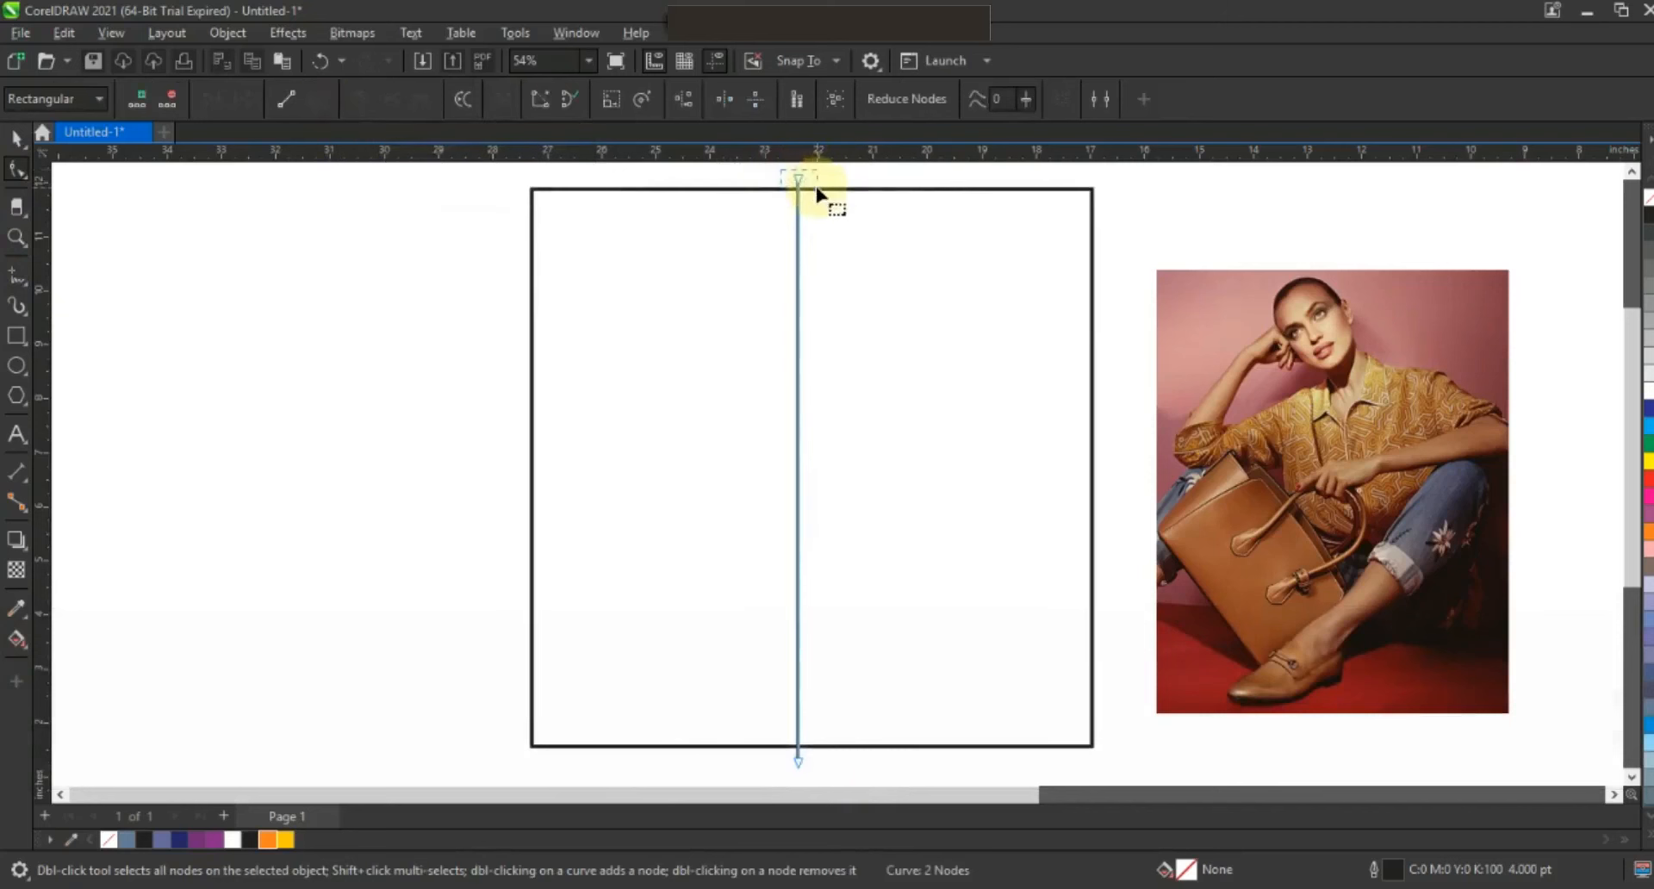
left_click_drag(797, 376, 1064, 390)
left_click_drag(800, 571, 609, 523)
left_click_drag(1062, 391, 1065, 415)
left_click_drag(607, 522, 605, 522)
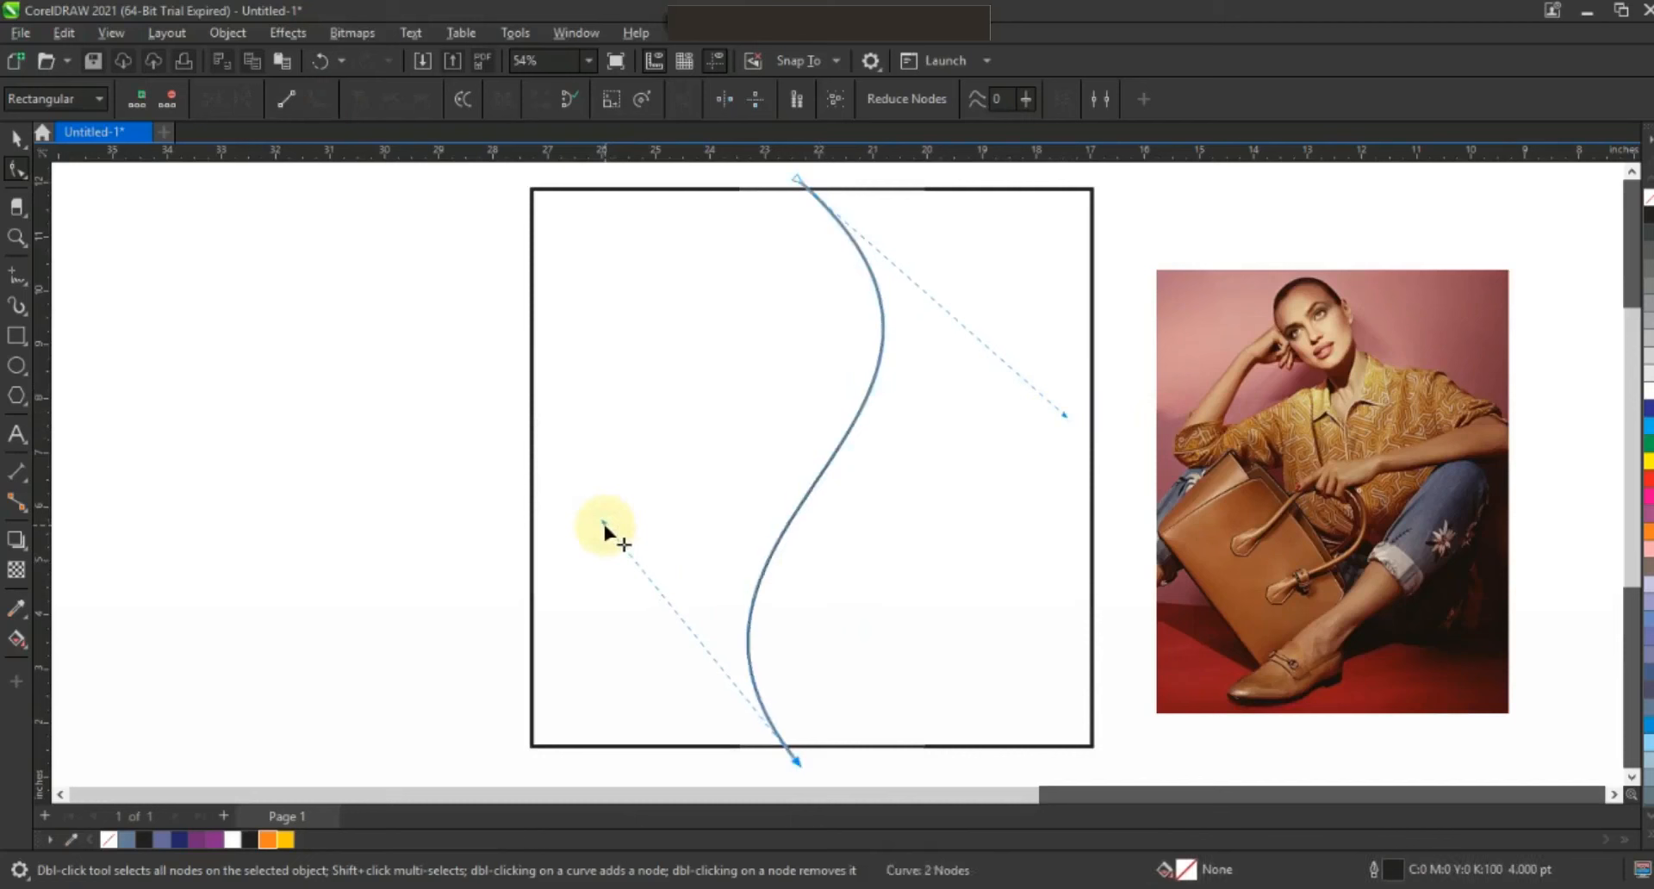
Create a Smart Fill shape in the area right of the S-curve and color it navy blue (C100 M96 Y16 K25).
left_click(19, 145)
left_click(241, 379)
left_click(28, 648)
left_click(69, 665)
left_click(837, 652)
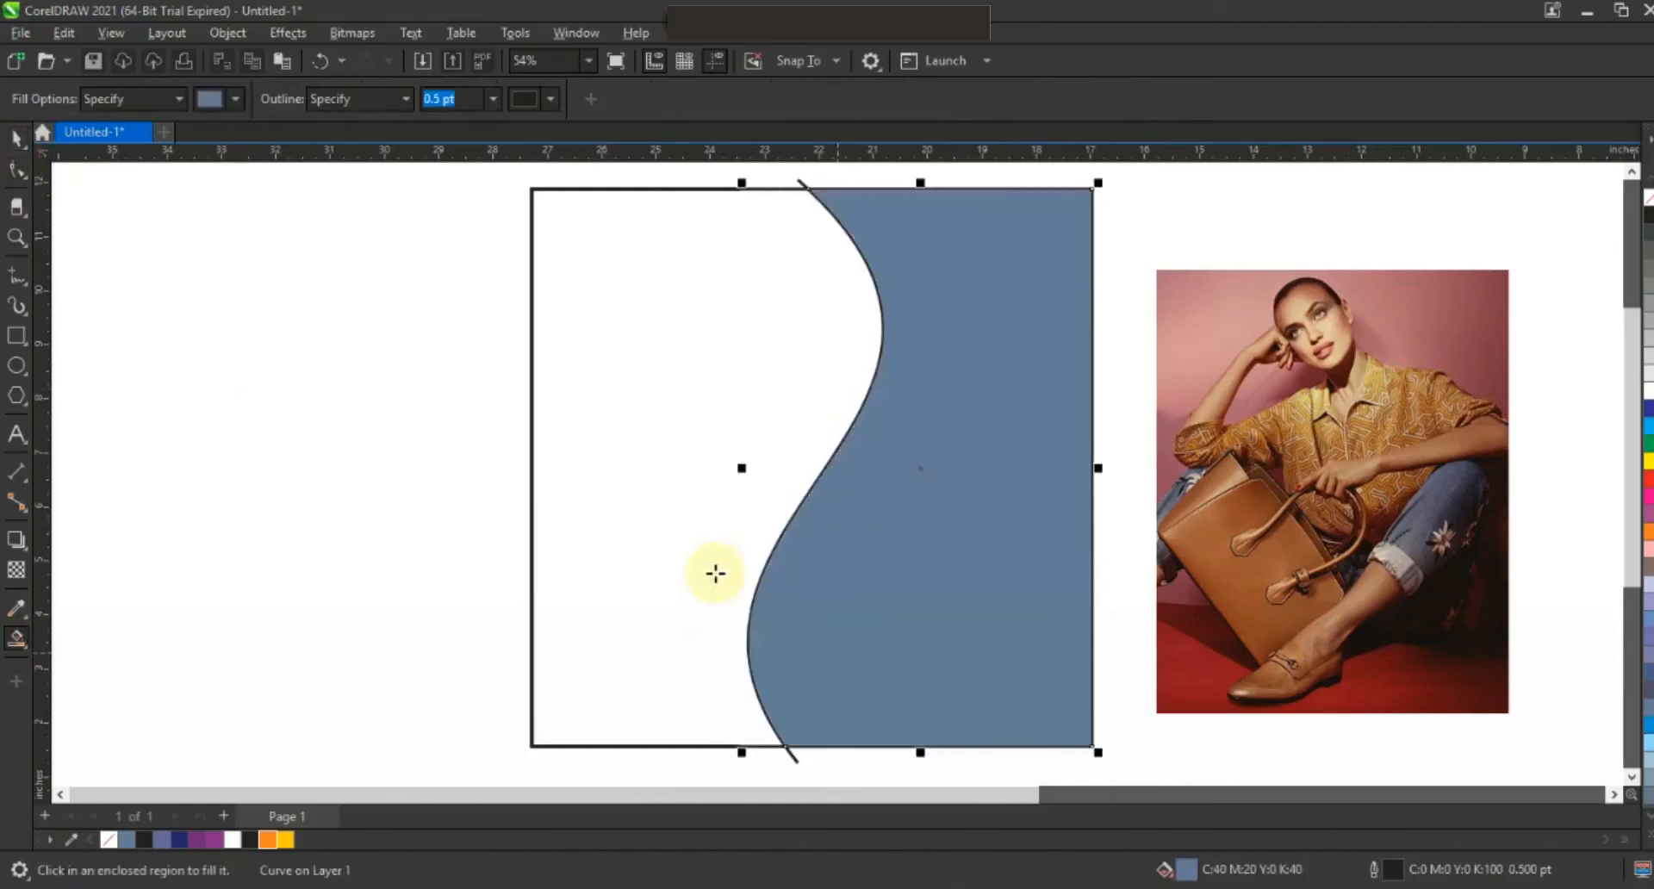
left_click(18, 138)
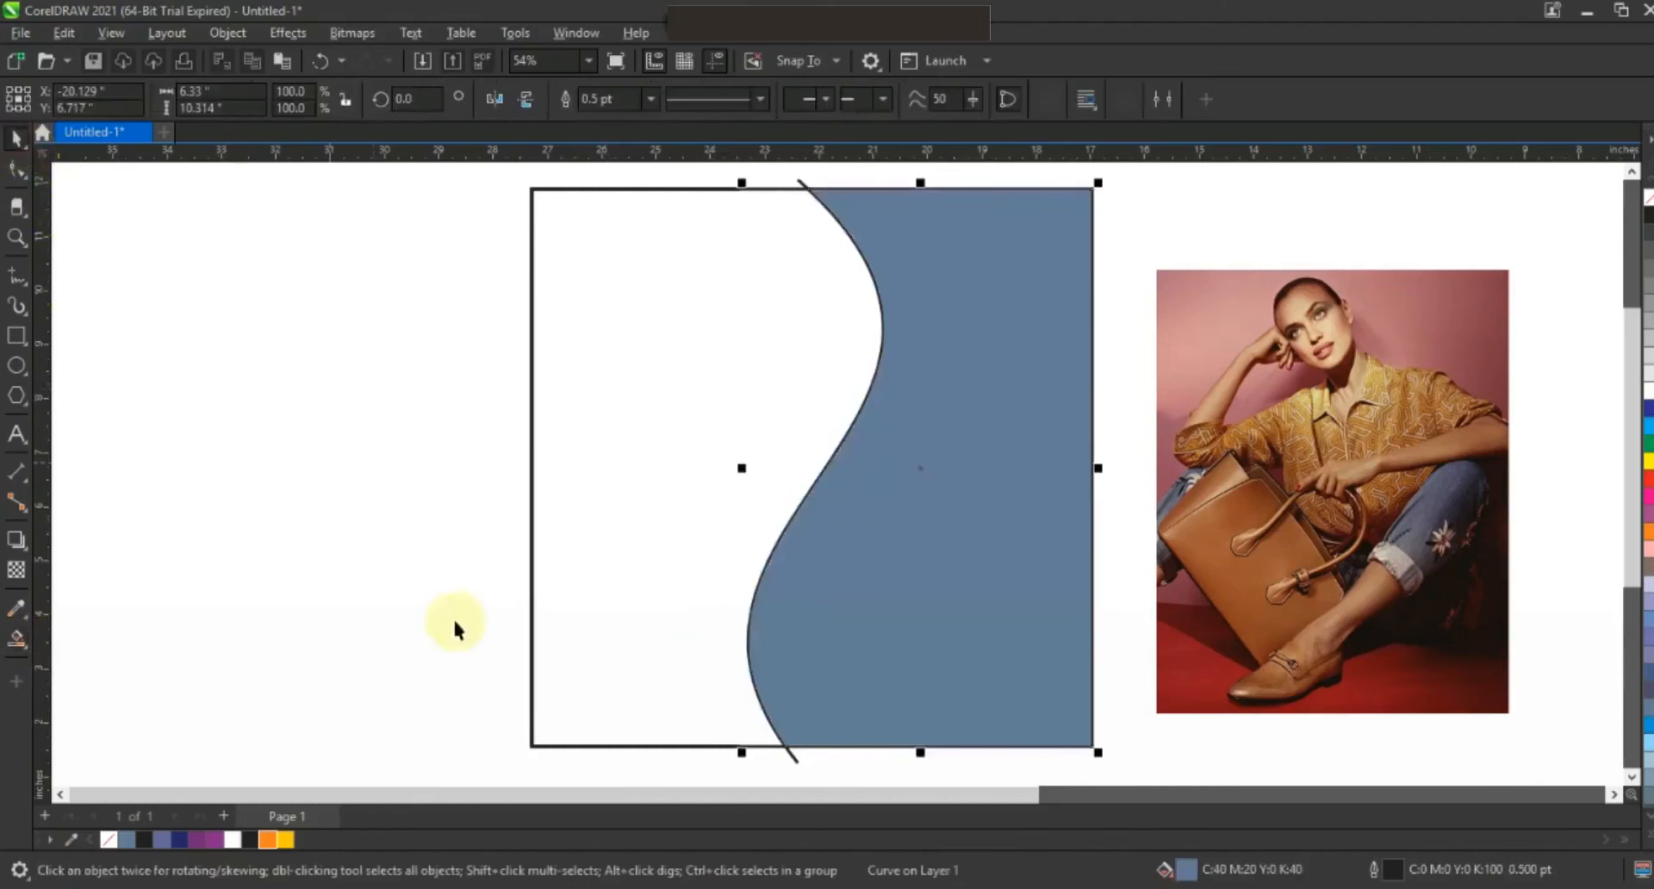
left_click(178, 839)
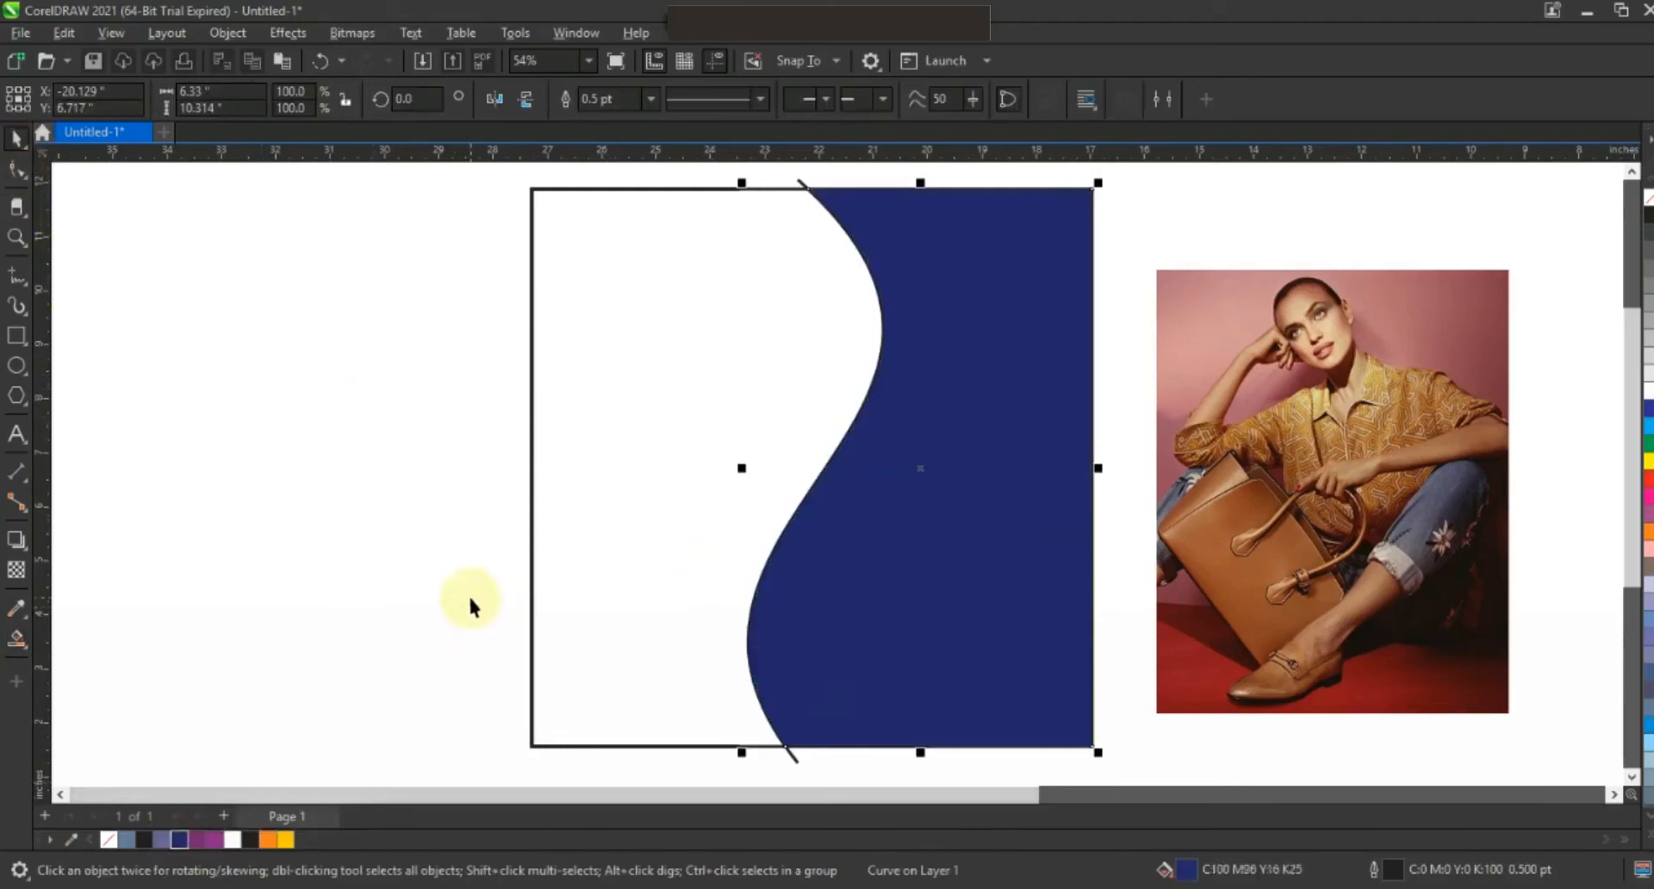
Apply a linear fountain fill to the navy shape, running from navy near its base up to purple near its upper end.
left_click(26, 657)
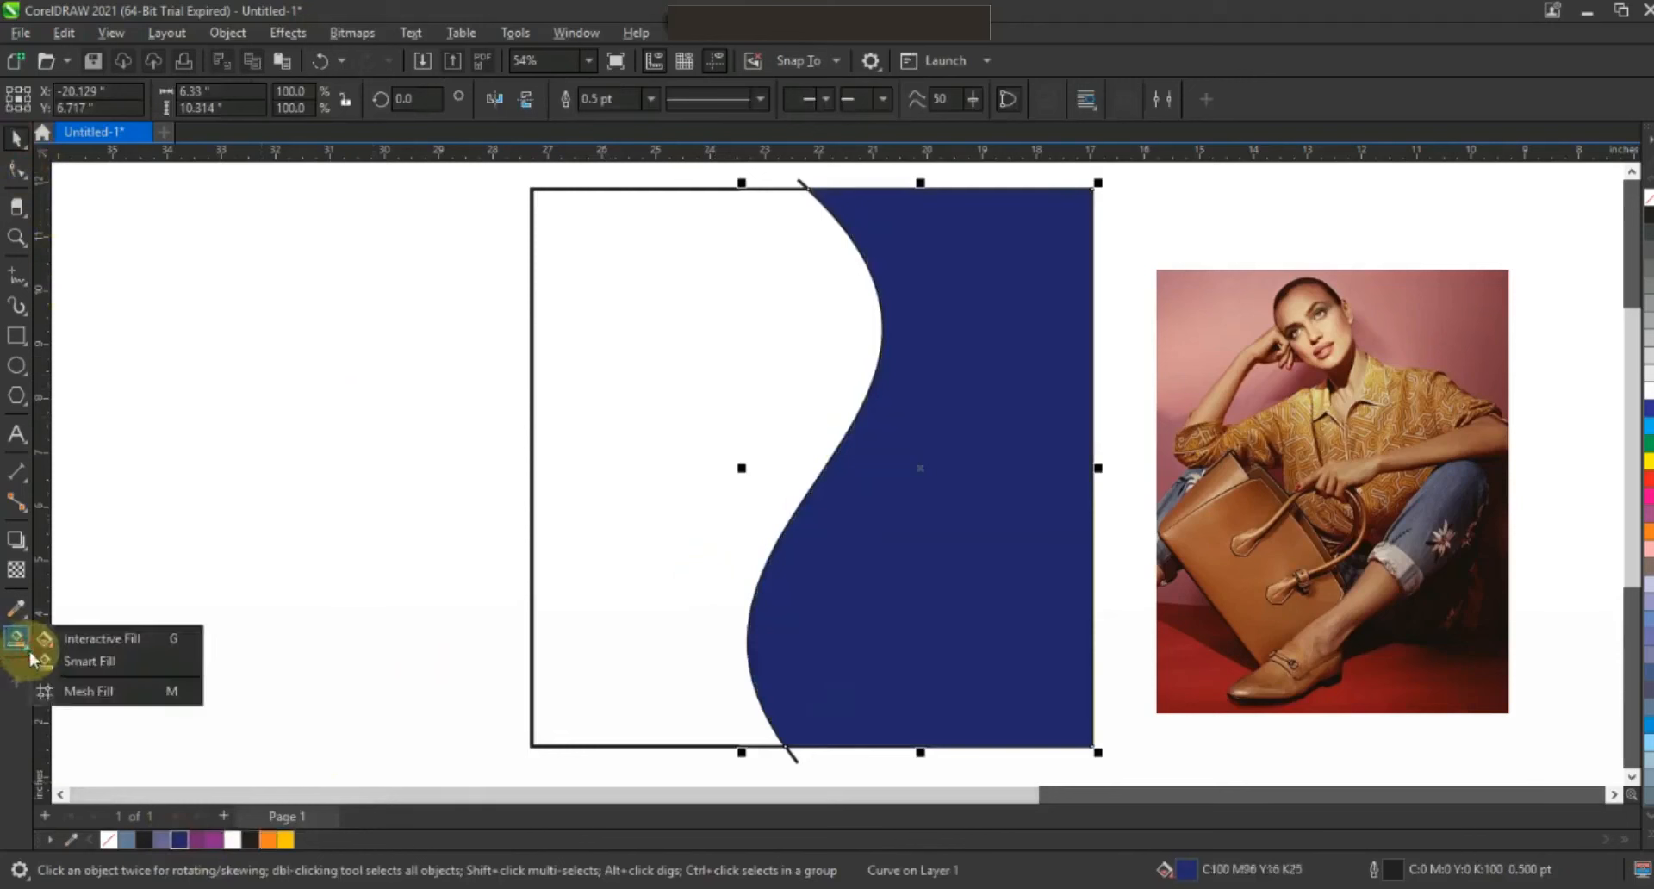
left_click(82, 642)
left_click_drag(882, 610, 960, 270)
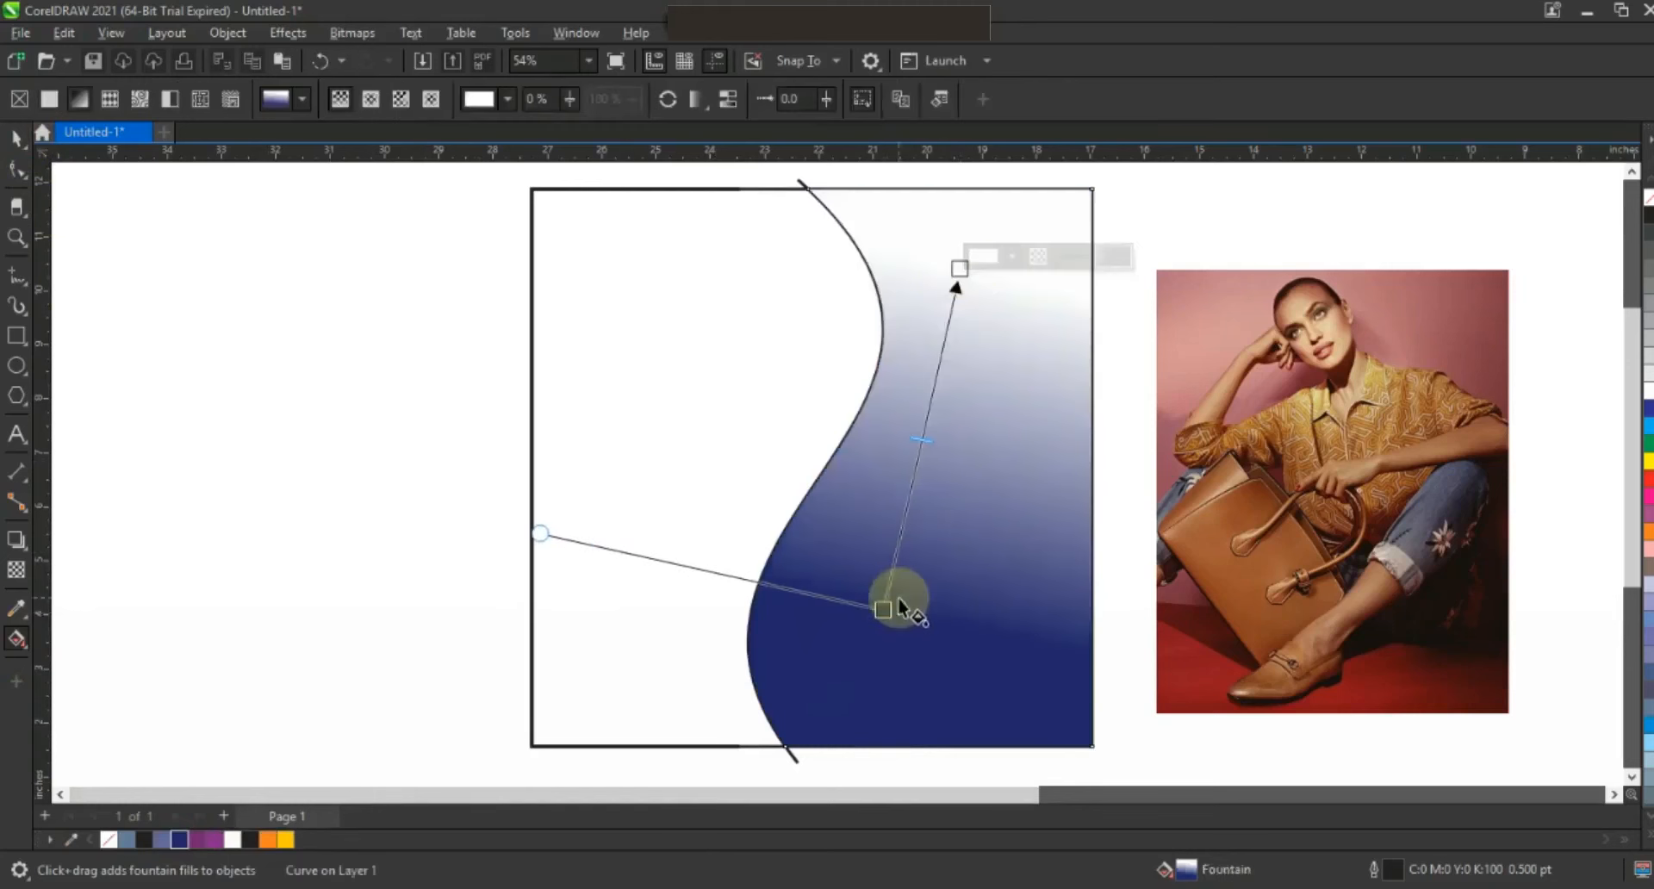
left_click_drag(198, 836, 907, 347)
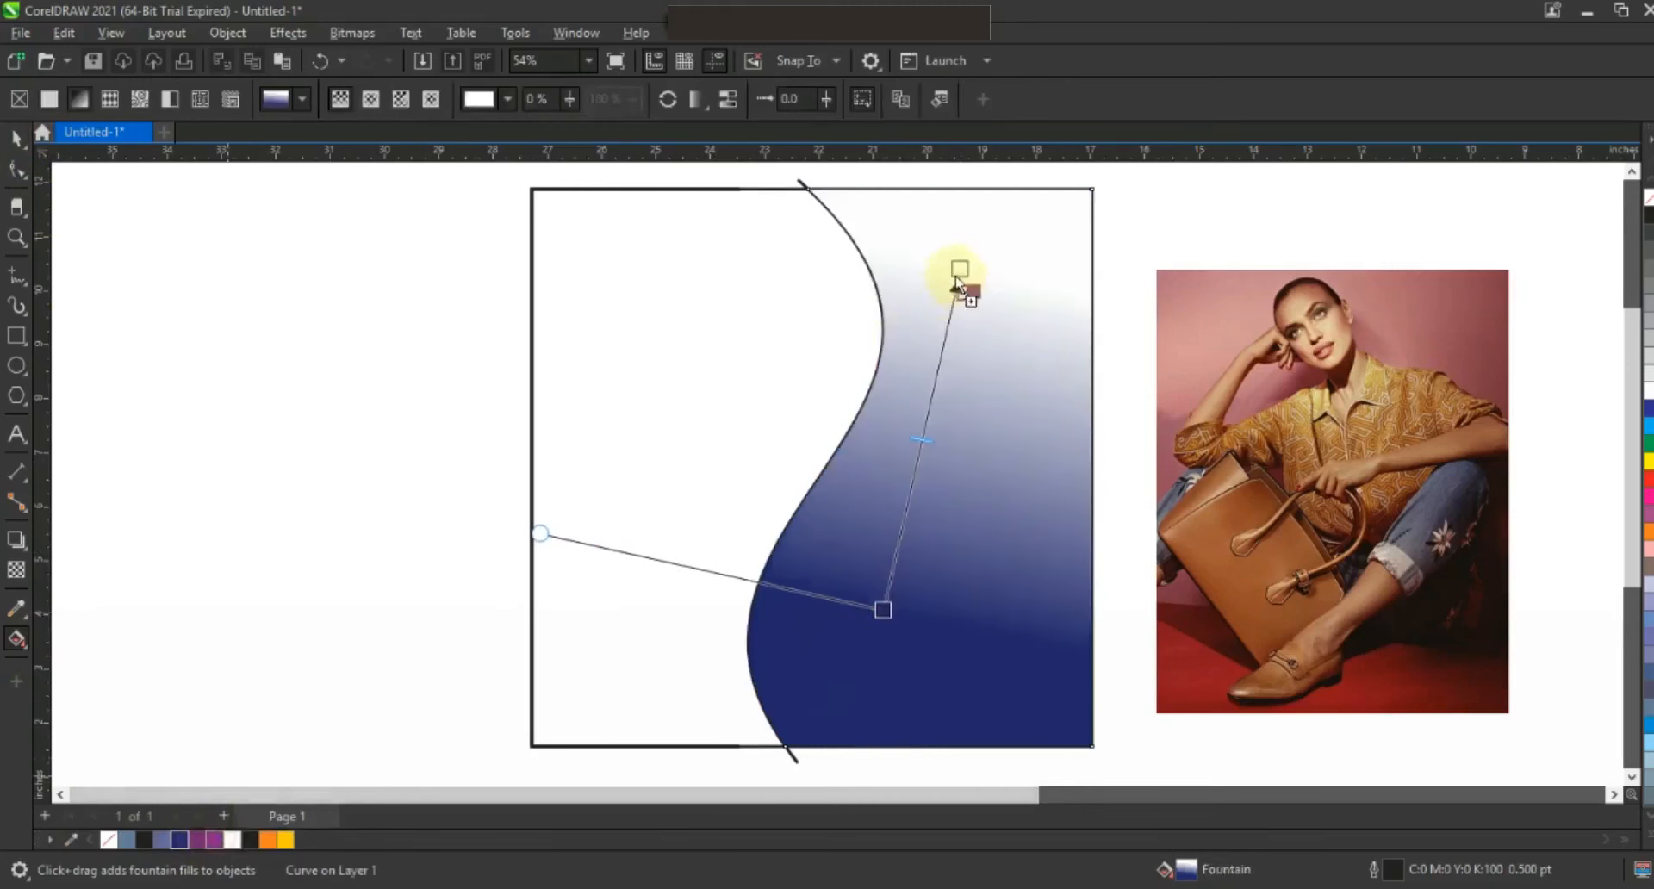
left_click_drag(967, 294, 960, 270)
left_click_drag(884, 610, 885, 638)
left_click_drag(963, 272, 969, 277)
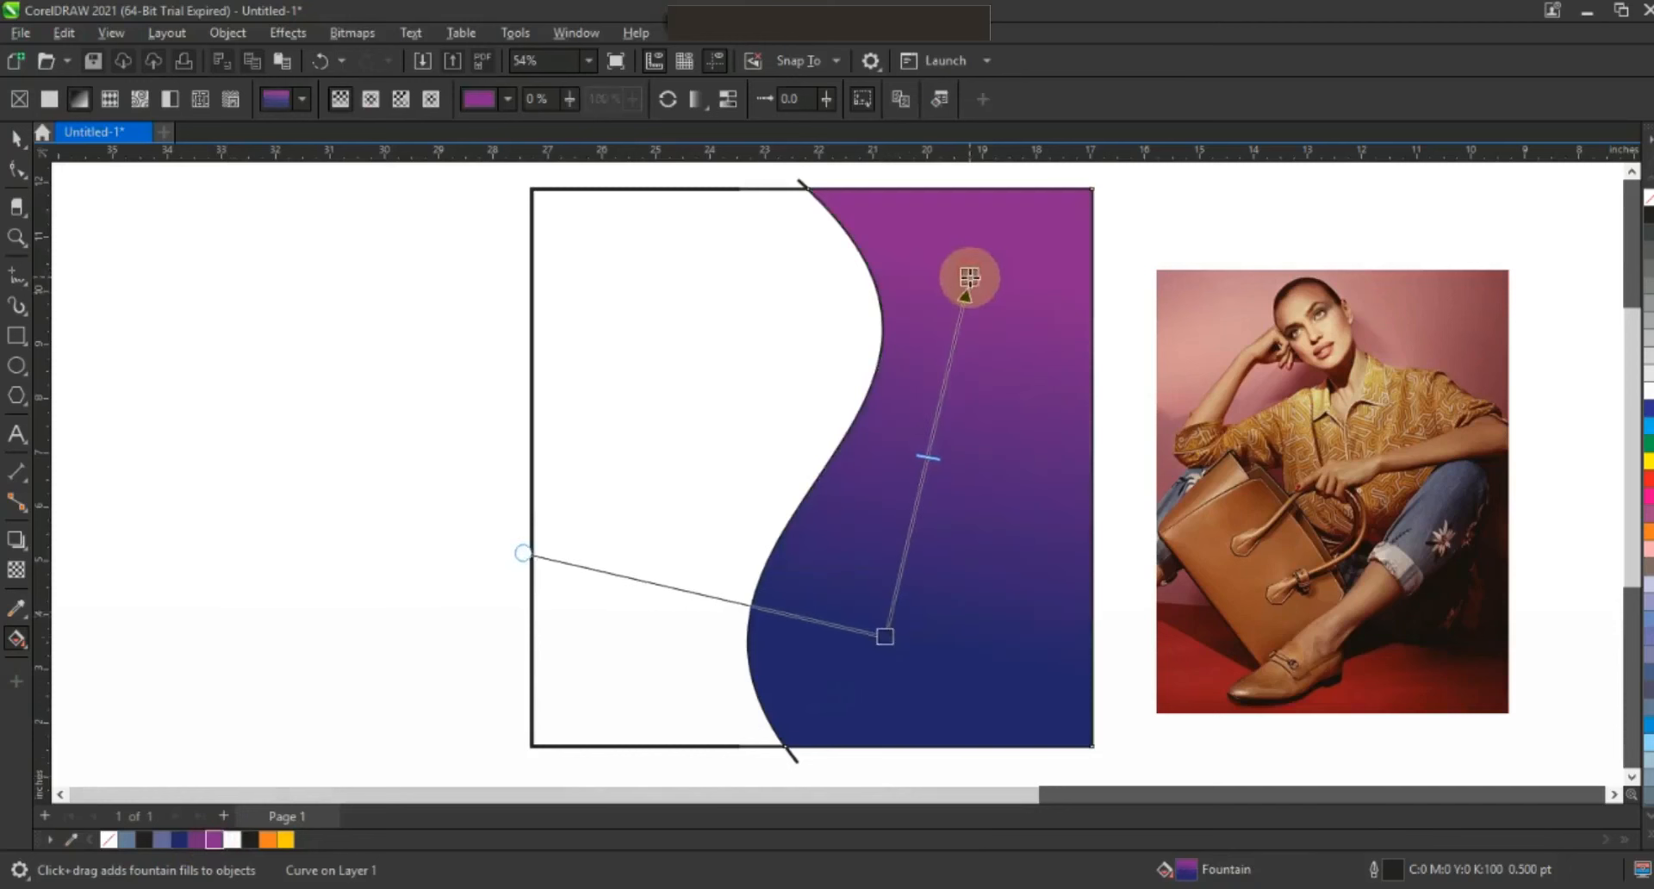
Move the S-curve line out of the square into the empty area on its left.
left_click(16, 138)
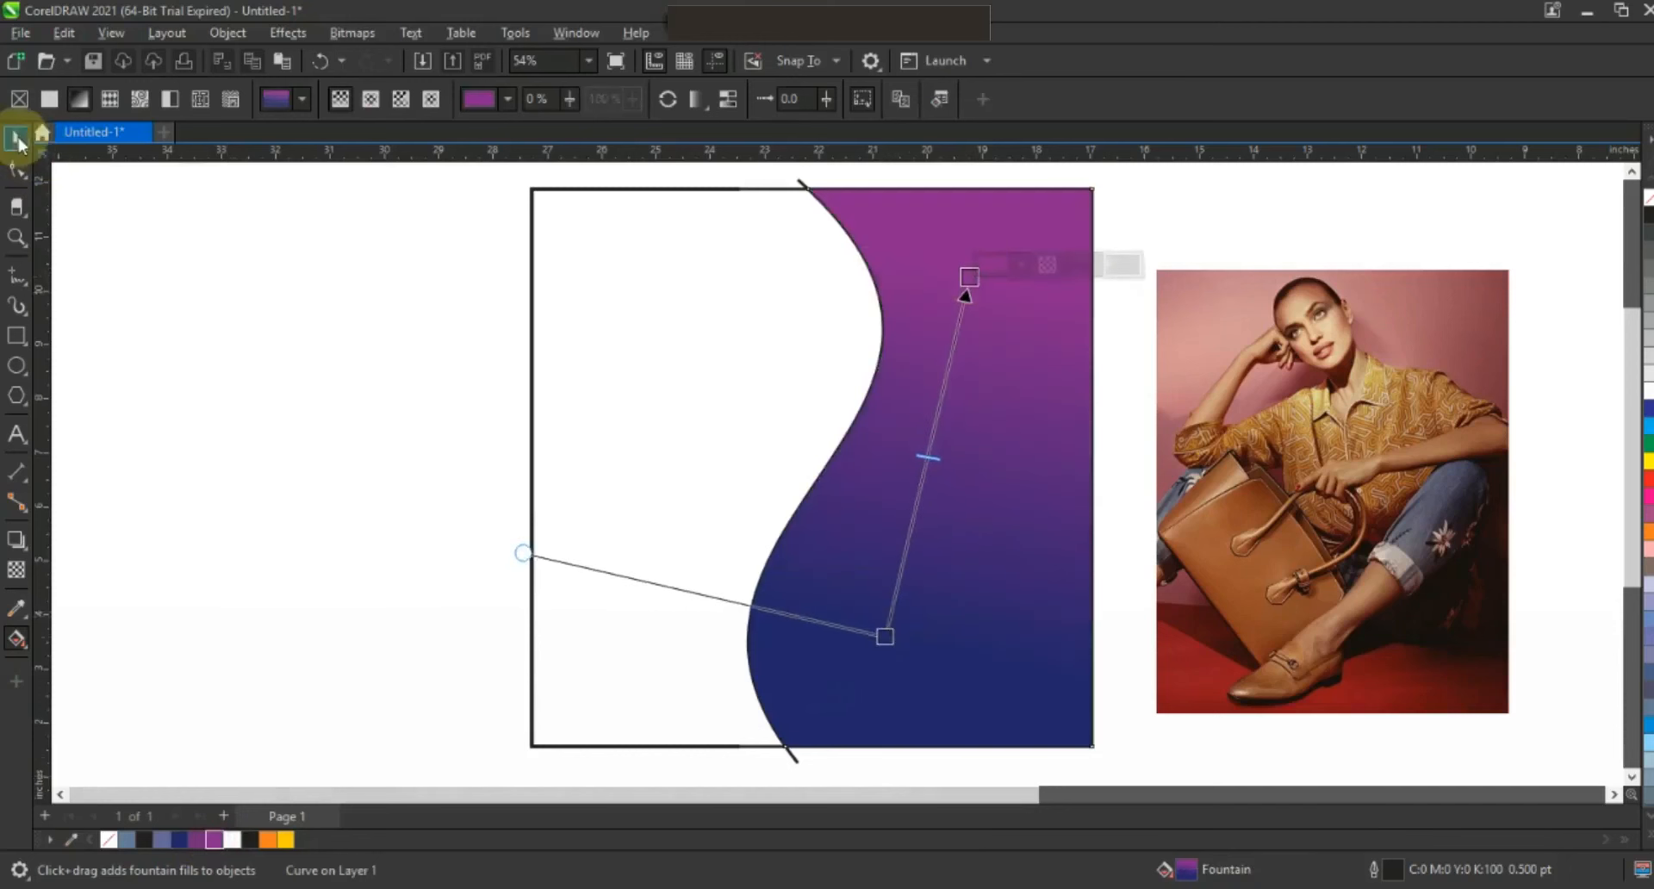
left_click(151, 329)
left_click_drag(800, 187, 289, 179)
left_click(453, 254)
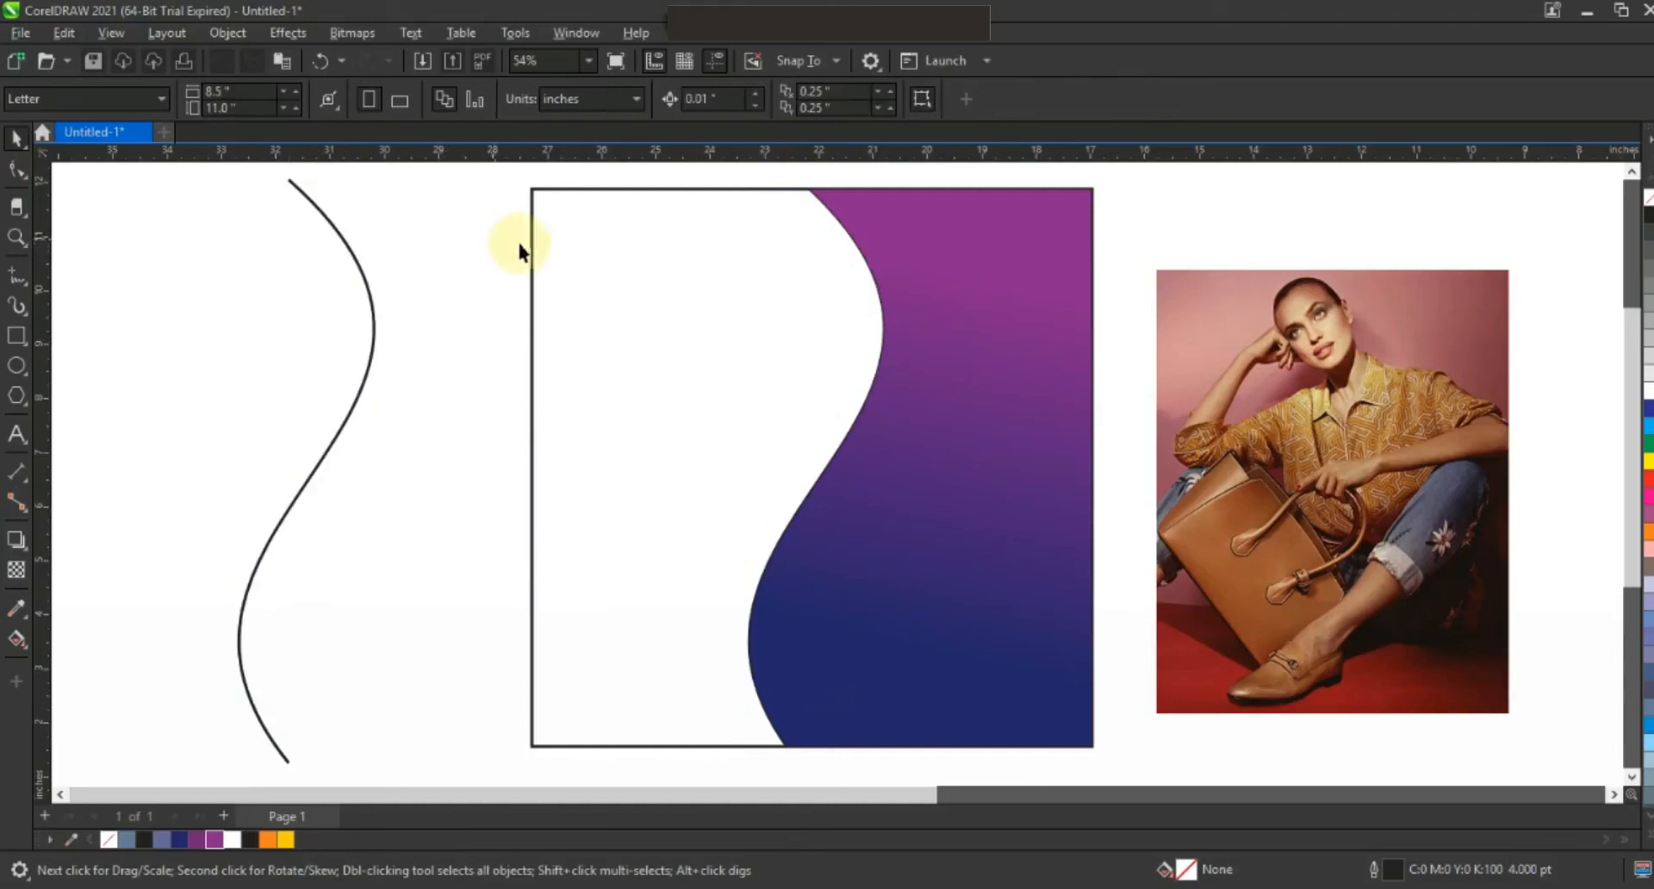
Draw a two-segment line from above the square's upper edge down into the gradient shape and out past its right edge.
left_click(16, 274)
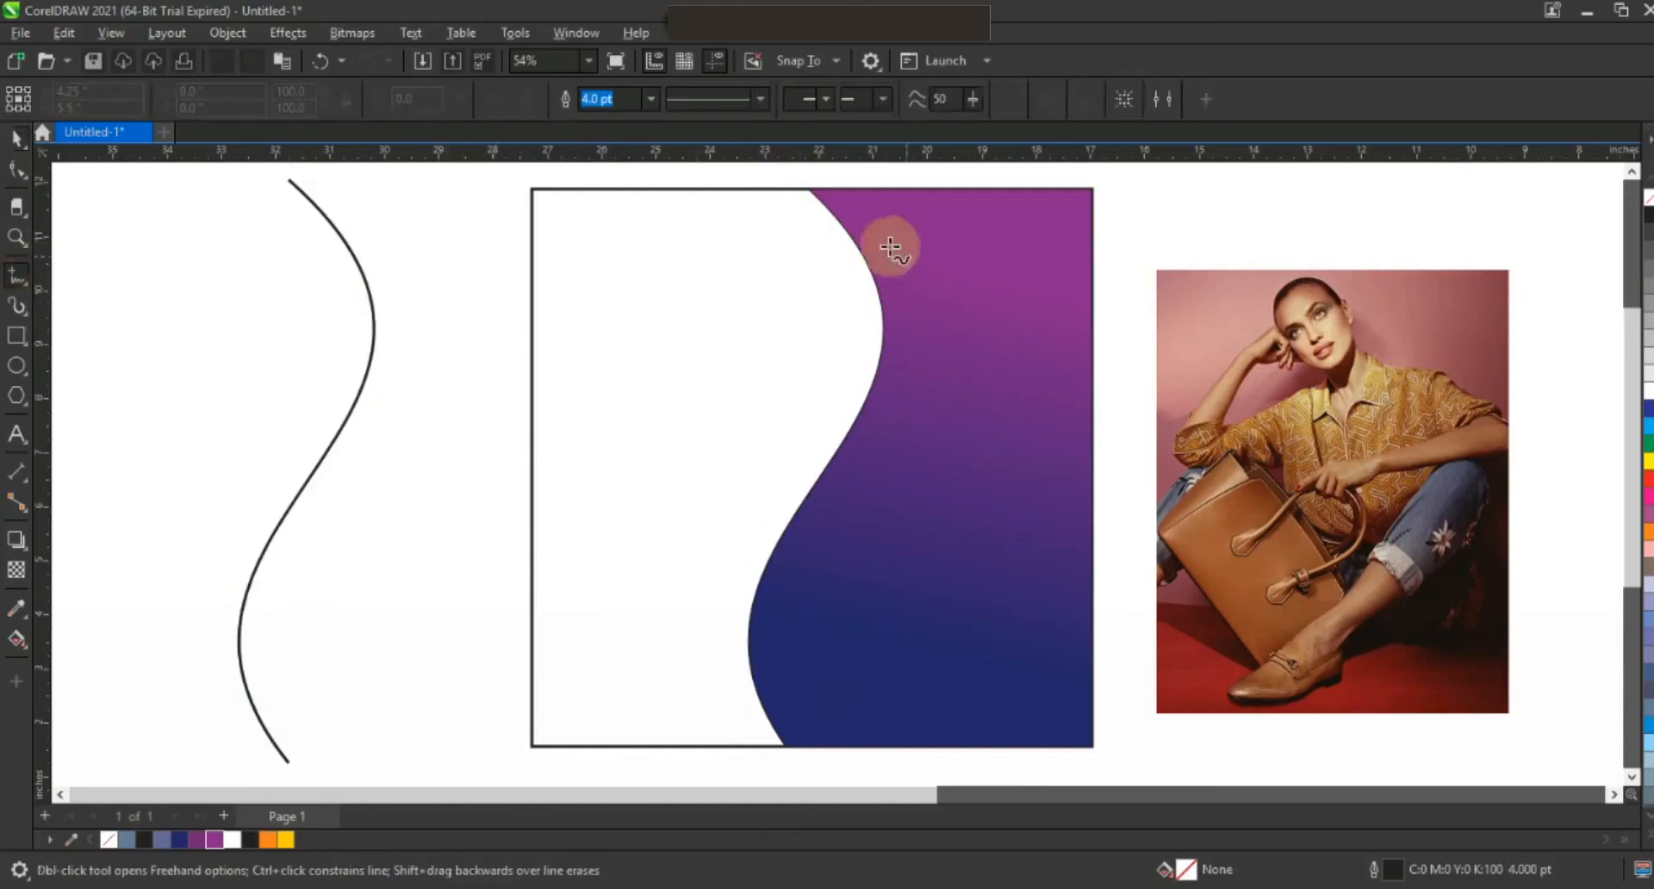
left_click(903, 180)
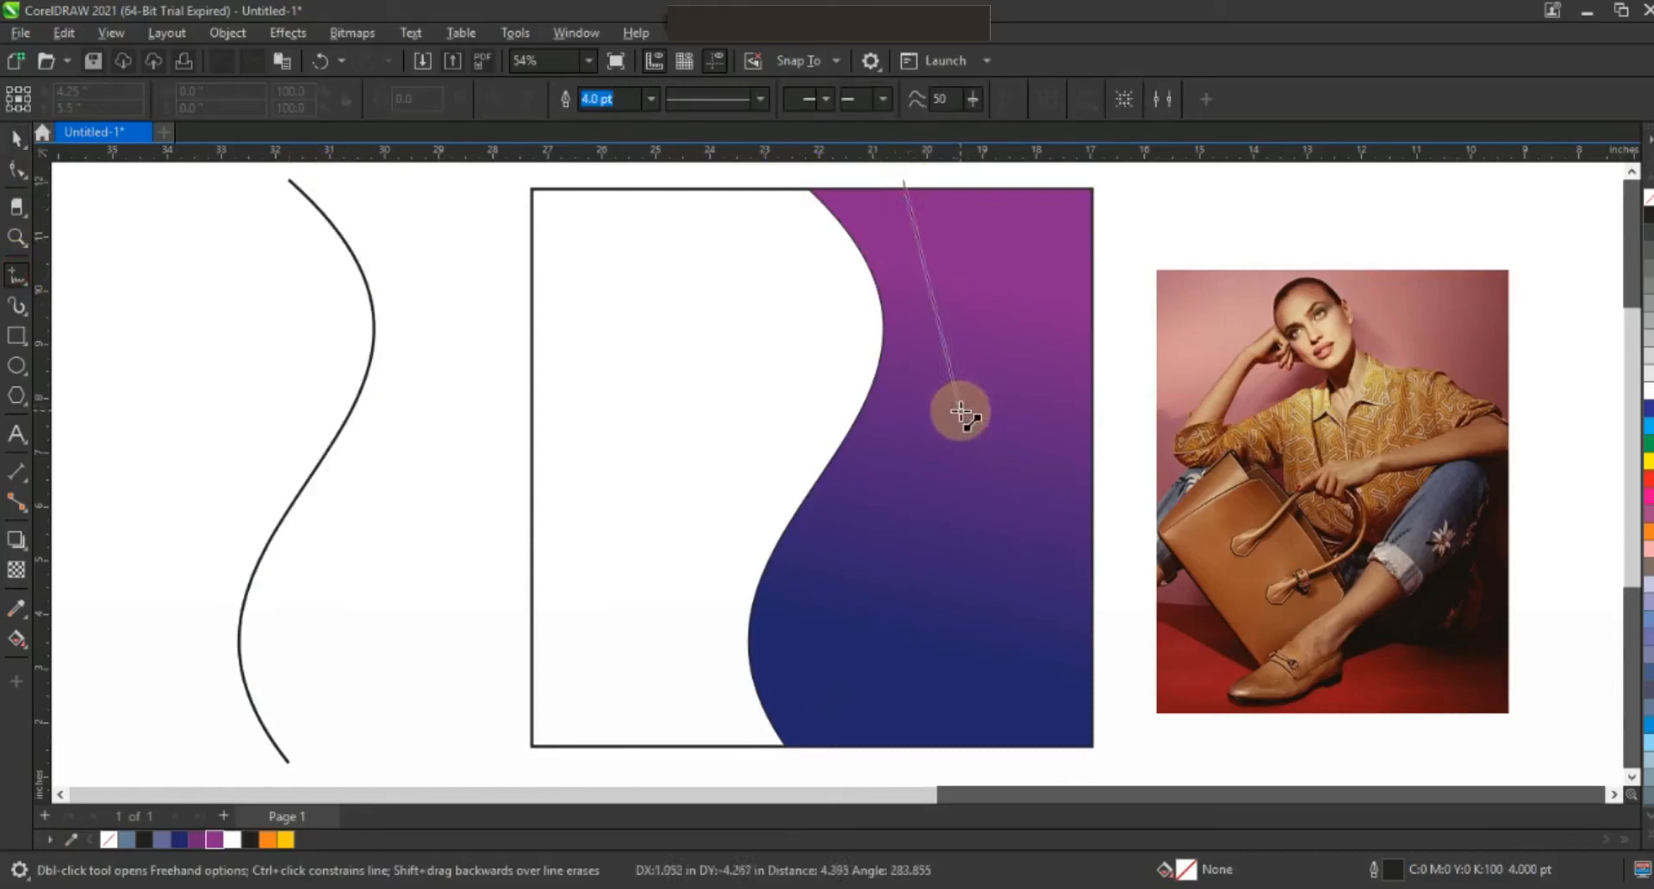
left_click(961, 412)
left_click(1107, 419)
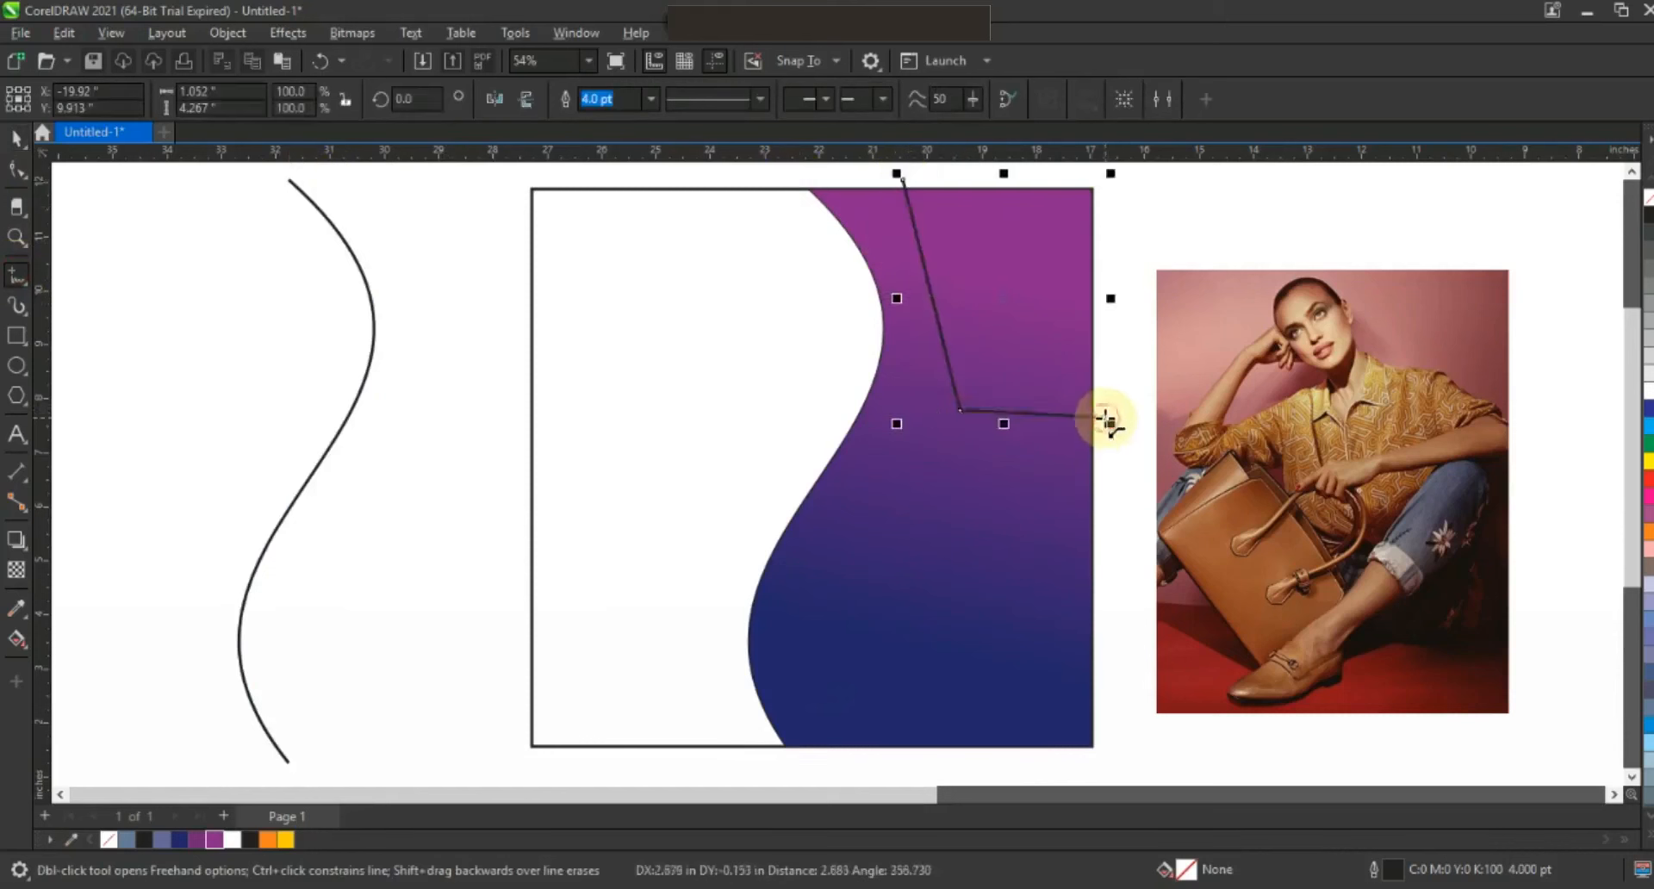
Convert the two-segment line to curves and reshape its nodes and handles into a flowing hook around the square's upper-right corner.
left_click(17, 168)
left_click_drag(815, 168, 1042, 266)
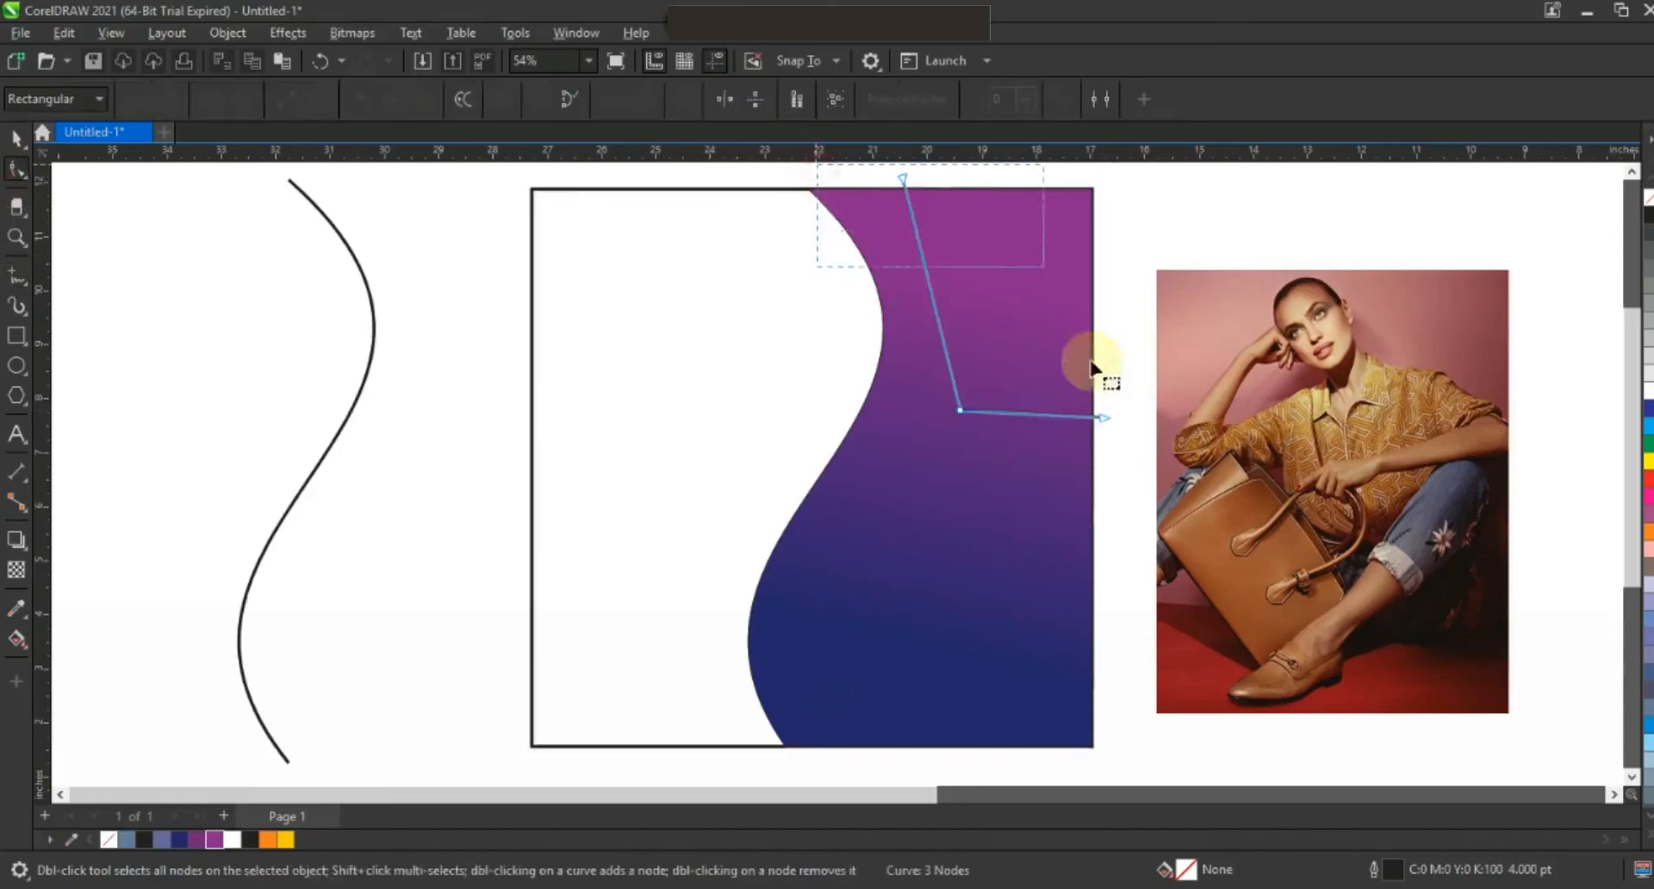
left_click_drag(1151, 461, 1151, 461)
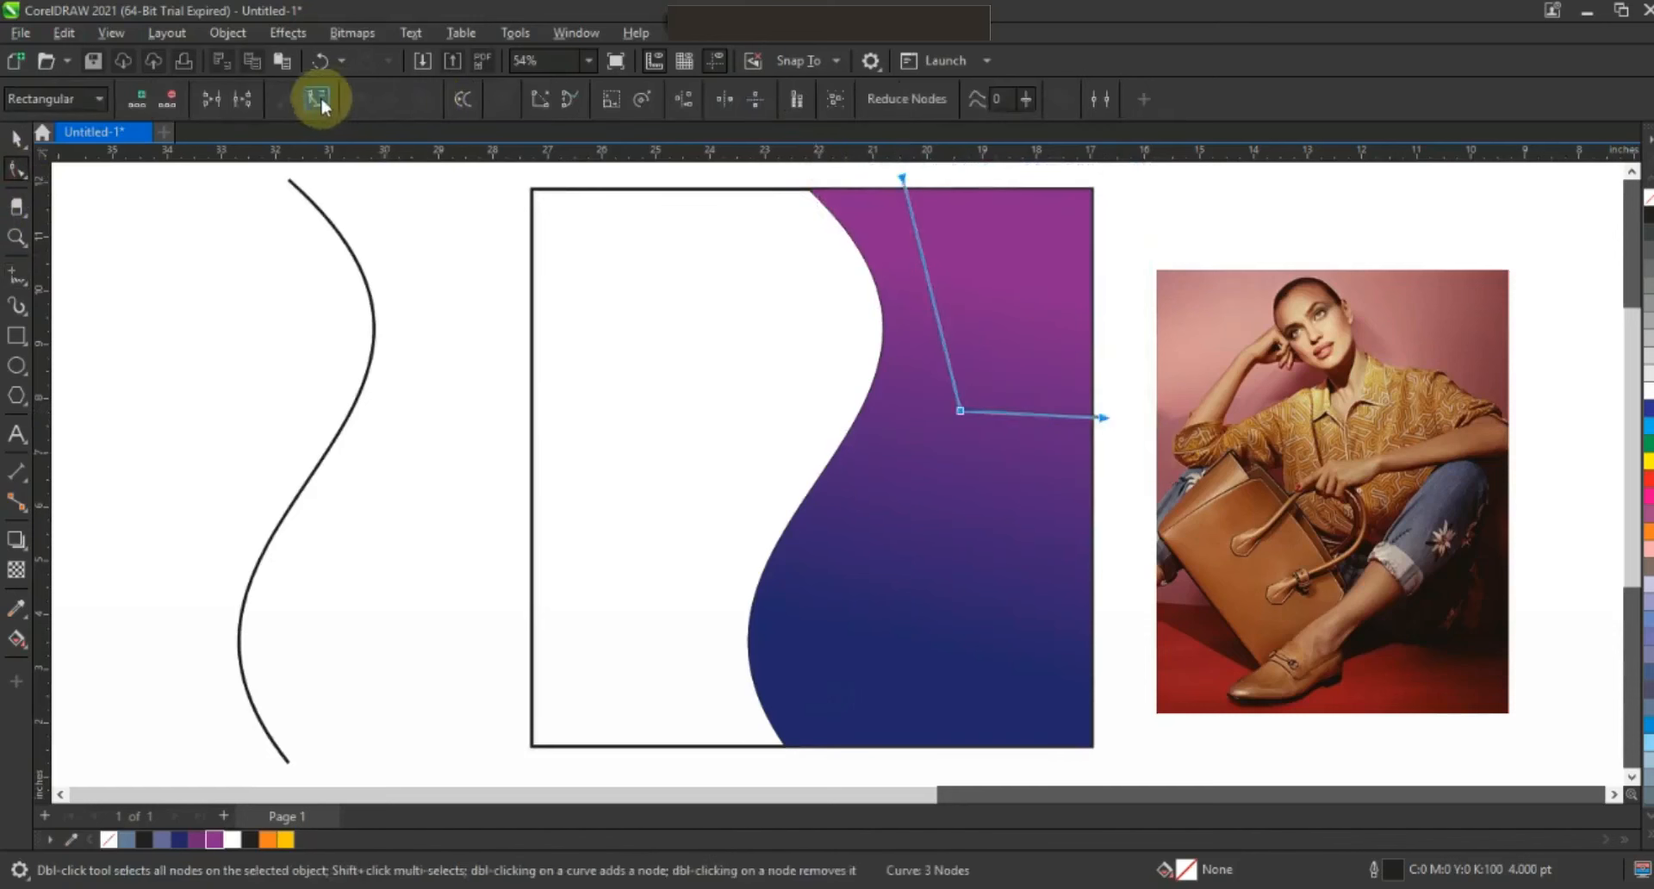
left_click(930, 293)
left_click_drag(948, 287, 967, 287)
left_click_drag(881, 170, 882, 489)
left_click_drag(1002, 534, 1000, 553)
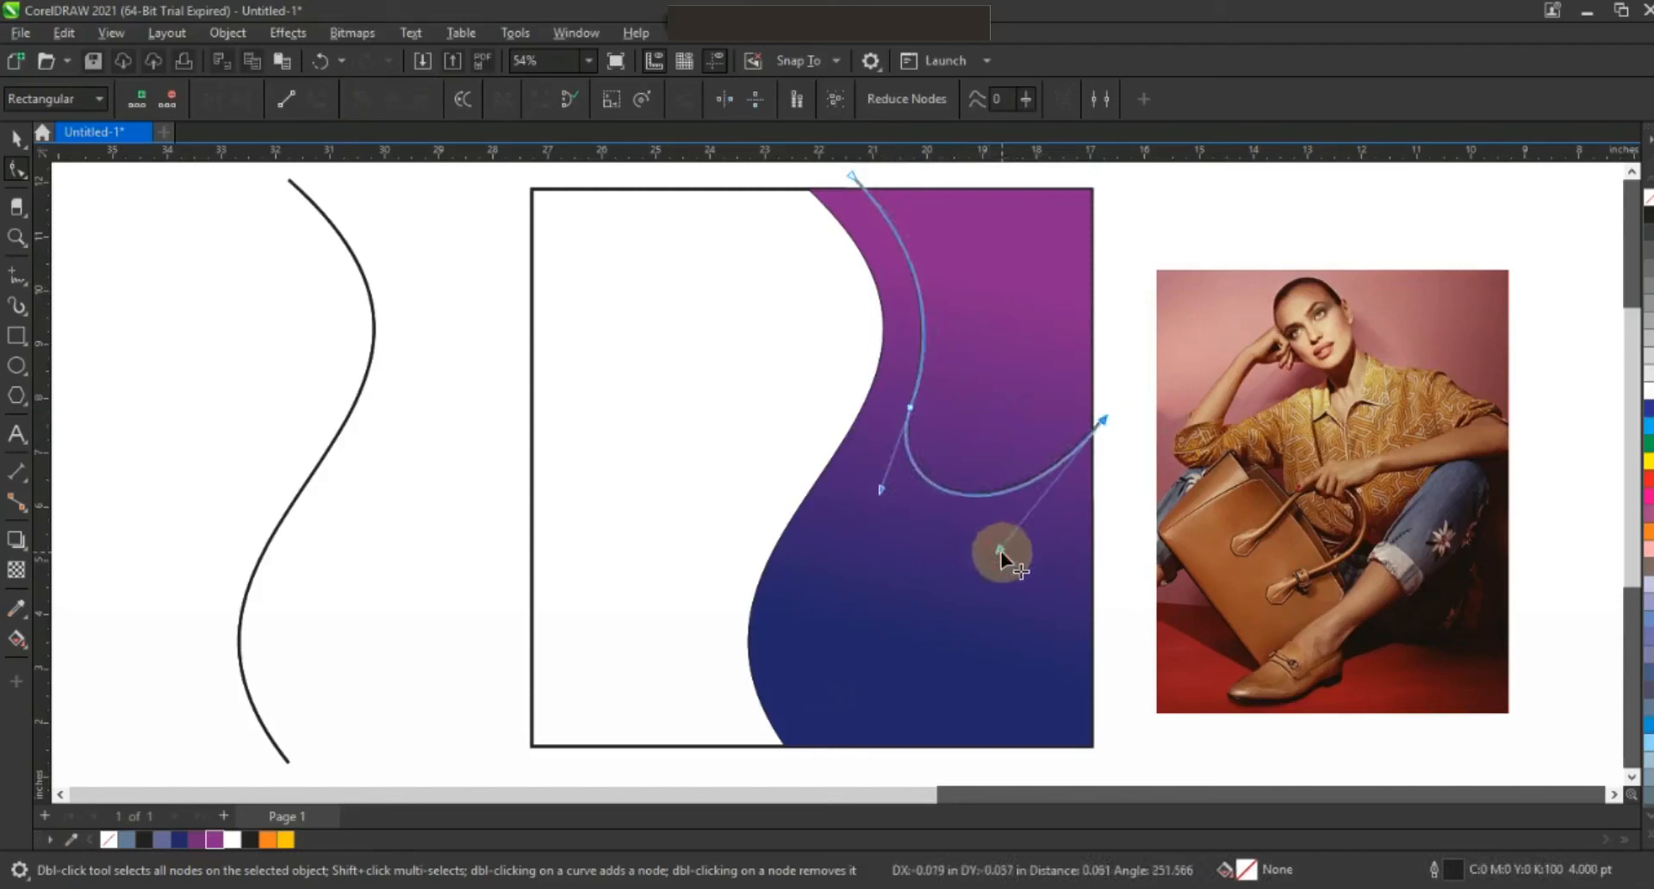
Create a blue-gray Smart Fill shape in the upper-right area enclosed by the hooked curve.
left_click(15, 137)
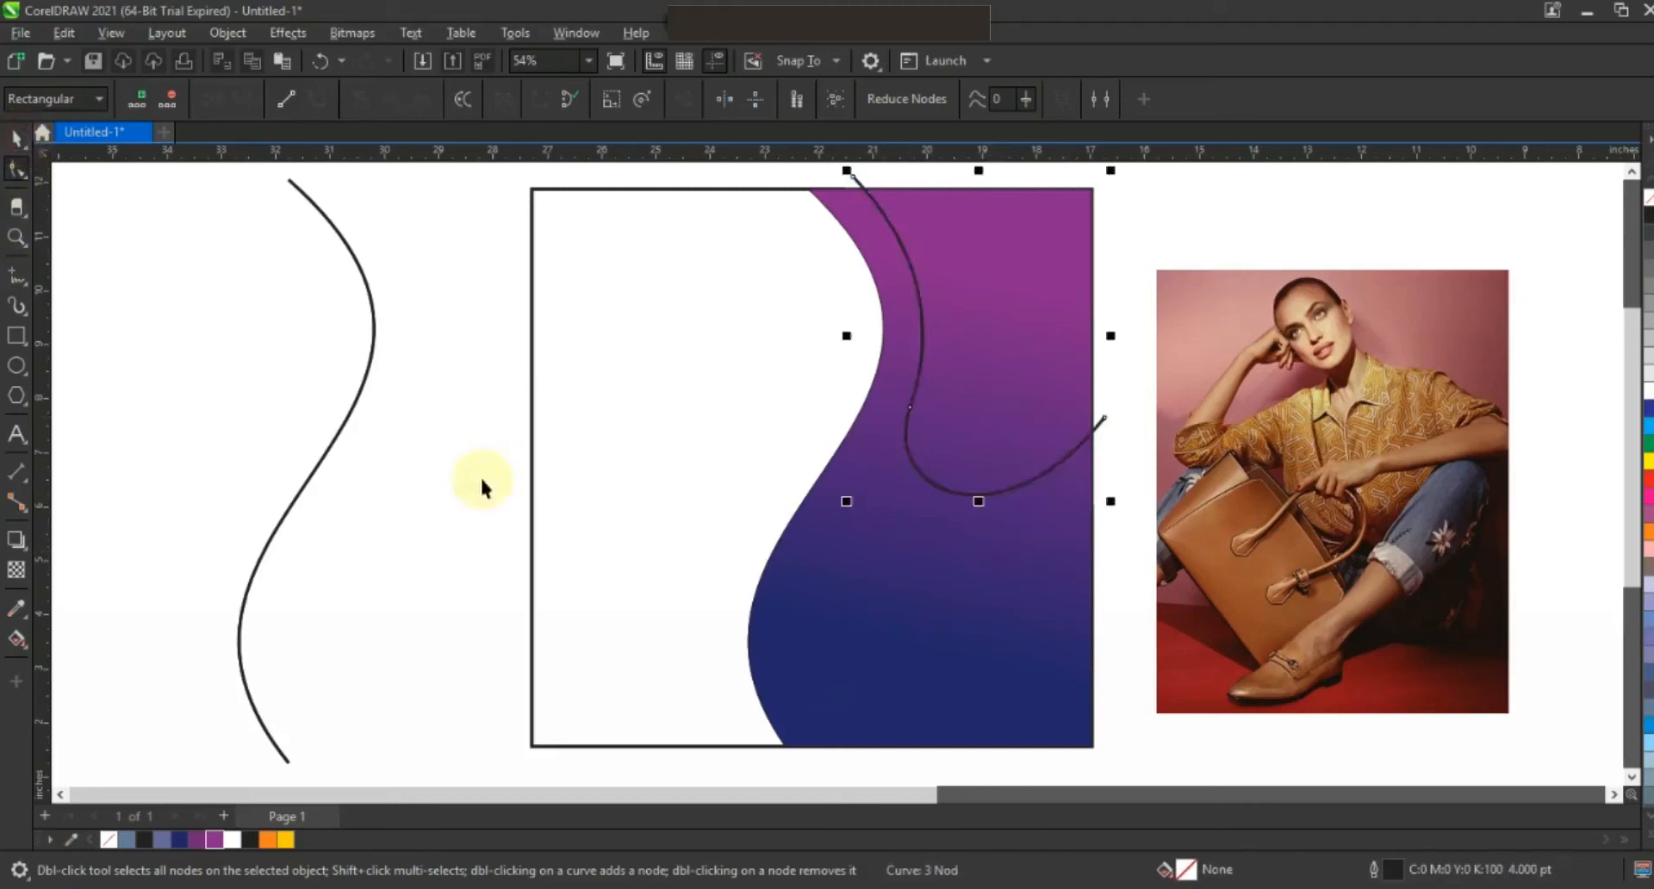
left_click(24, 645)
left_click(63, 672)
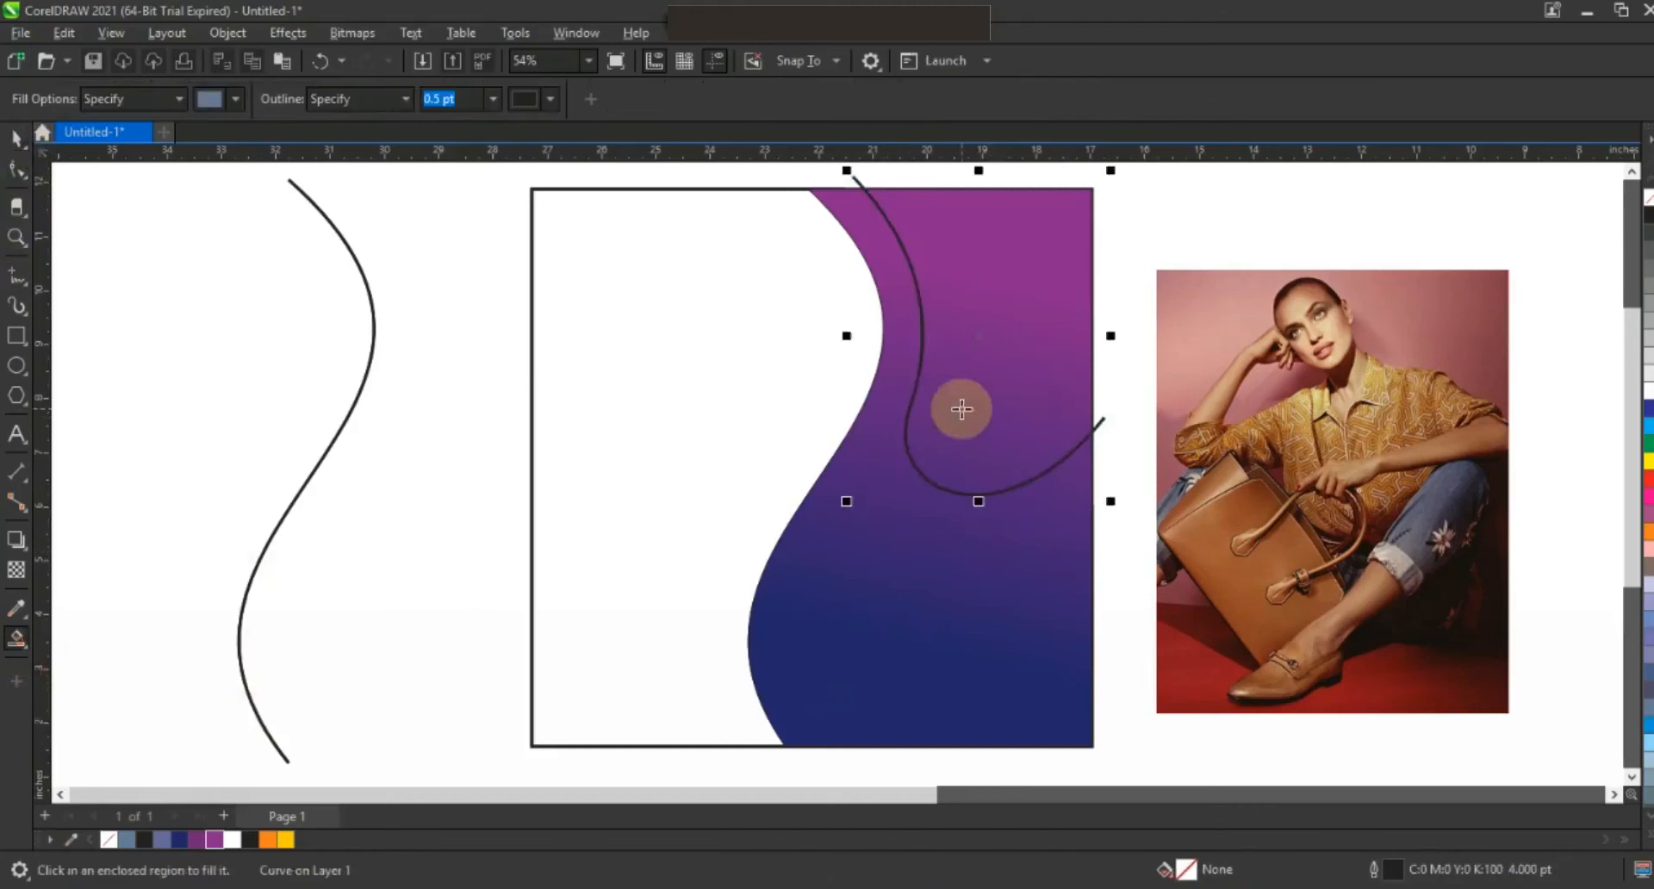
left_click(958, 406)
Rotate the hooked curve to 300 degrees, mirror it horizontally and place it across the square's lower-left corner.
left_click(16, 138)
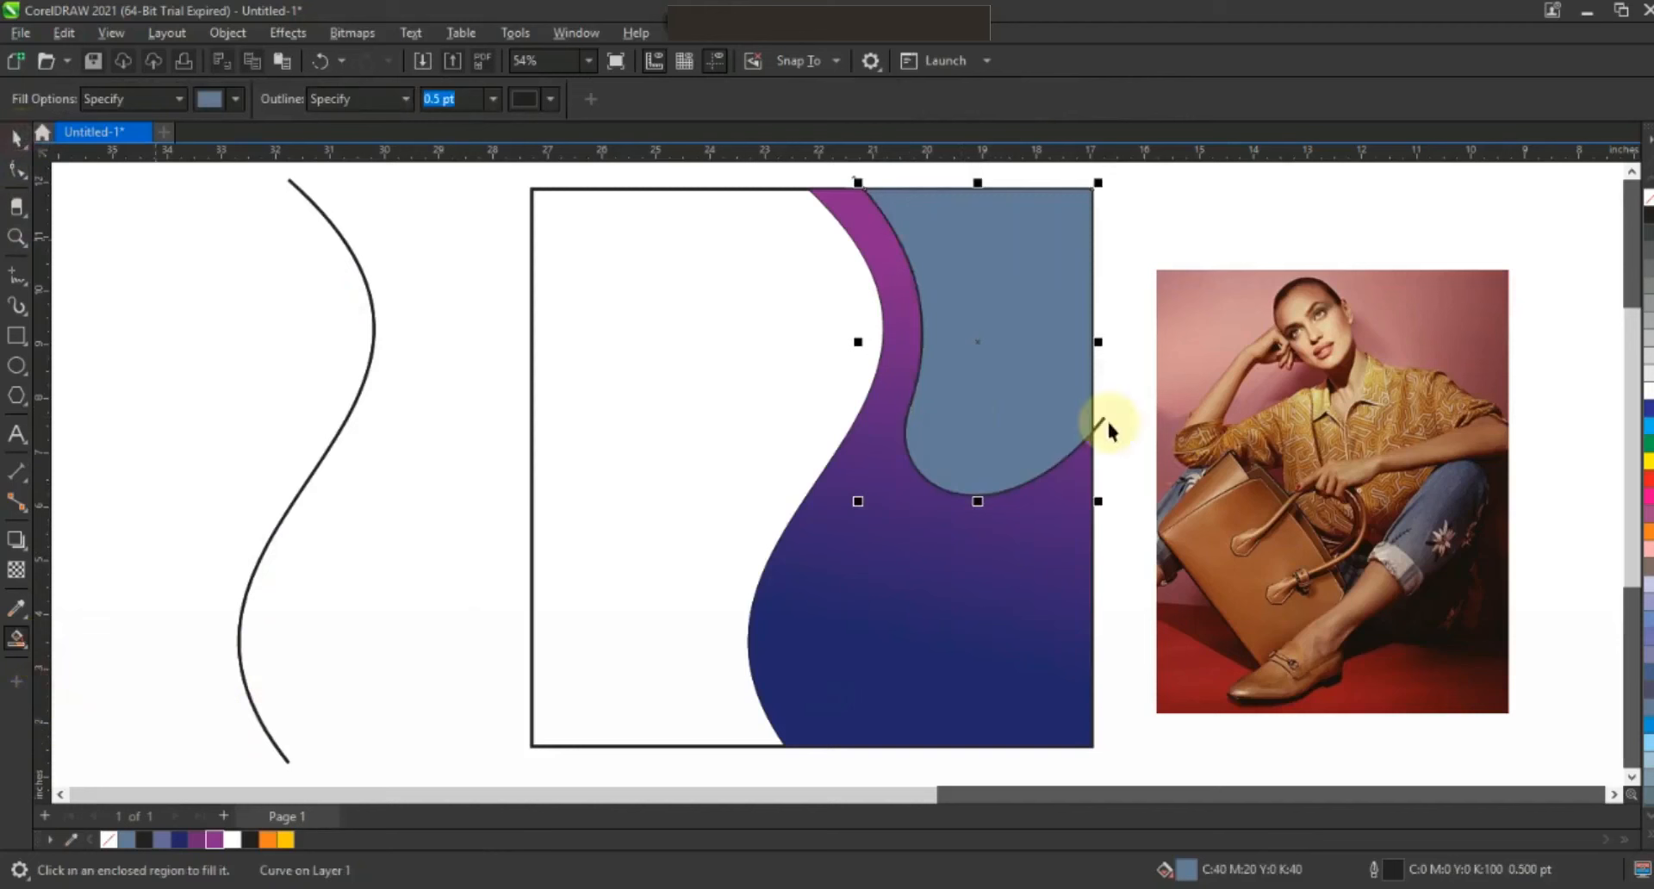
left_click_drag(984, 452, 732, 469)
left_click(728, 452)
left_click_drag(742, 540, 493, 384)
left_click(496, 98)
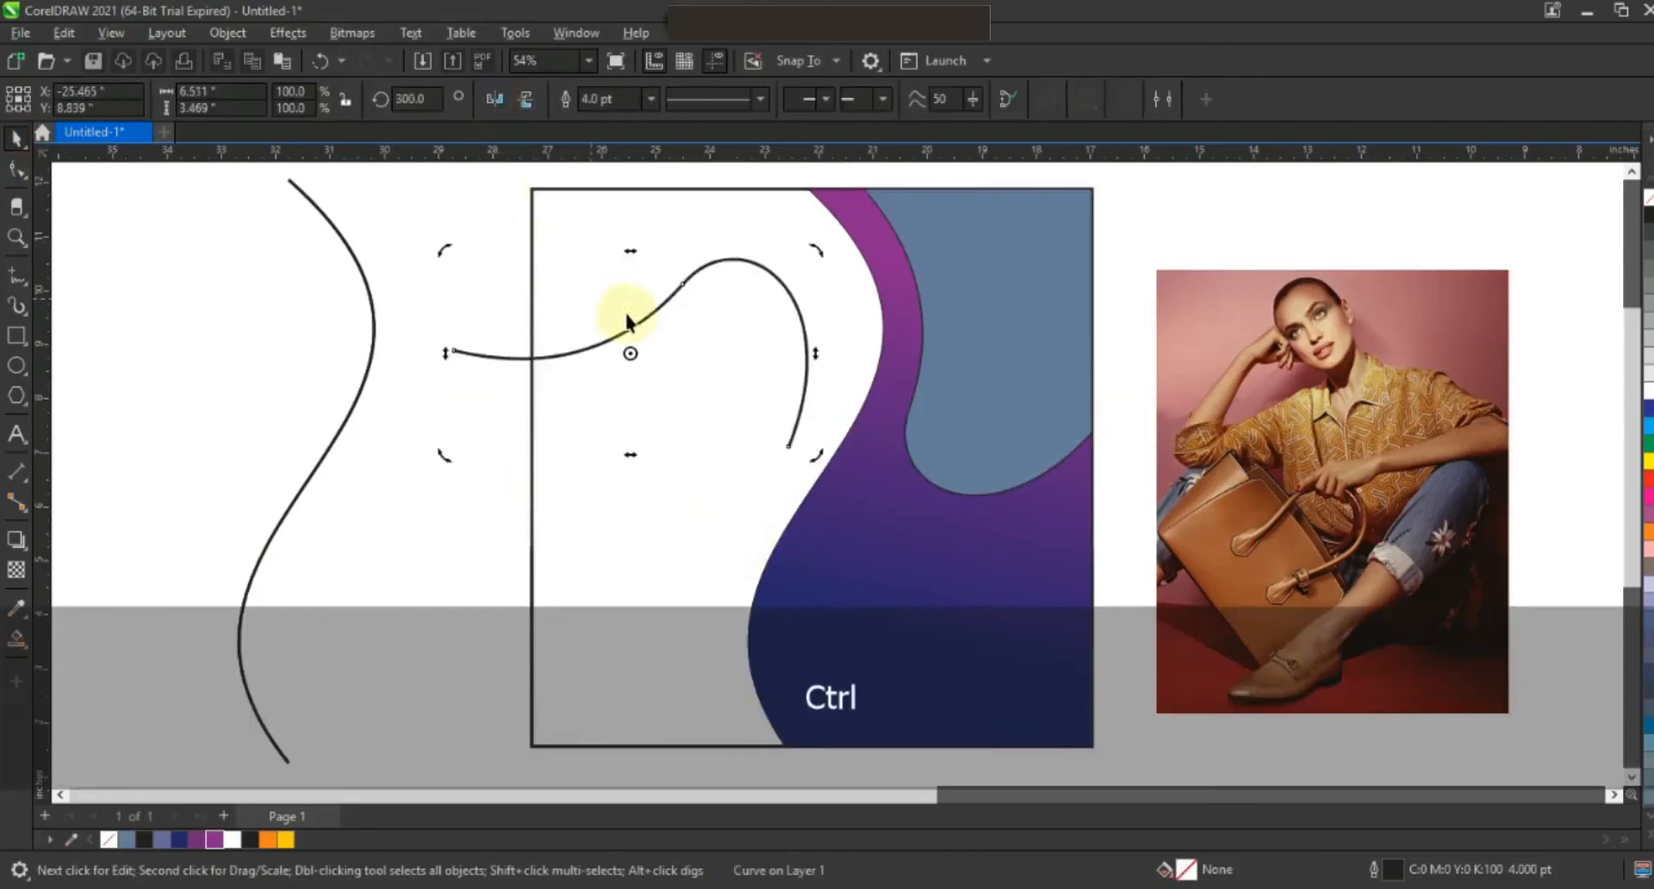
left_click_drag(646, 332, 662, 631)
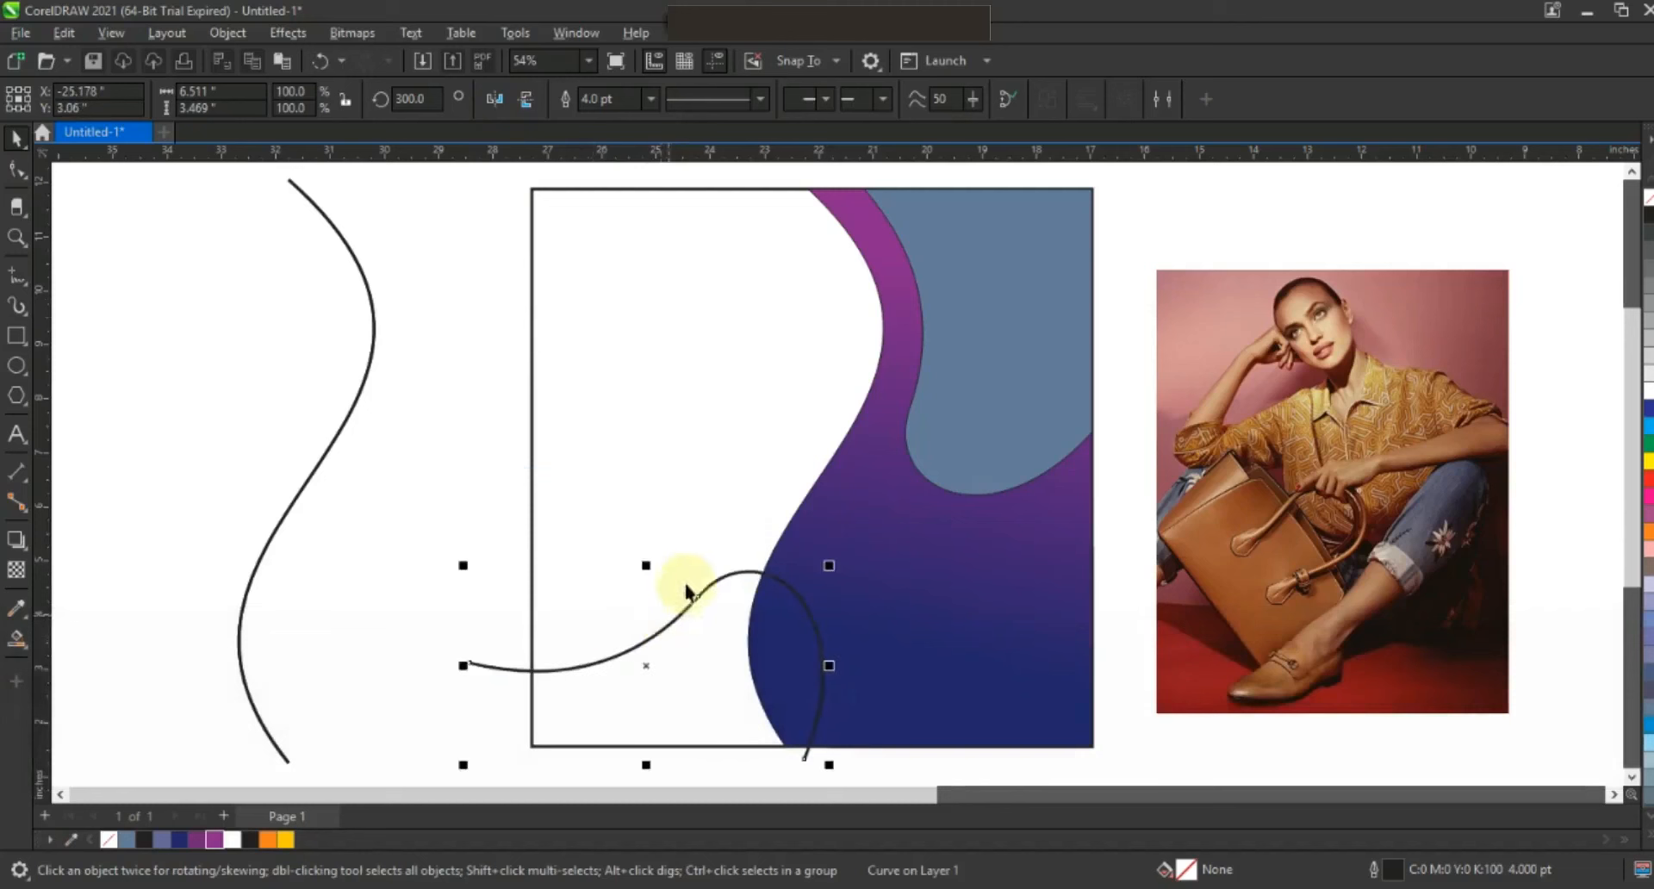
Create blue-gray Smart Fill shapes in the two areas enclosed by the curve at the square's lower-left corner.
left_click(18, 641)
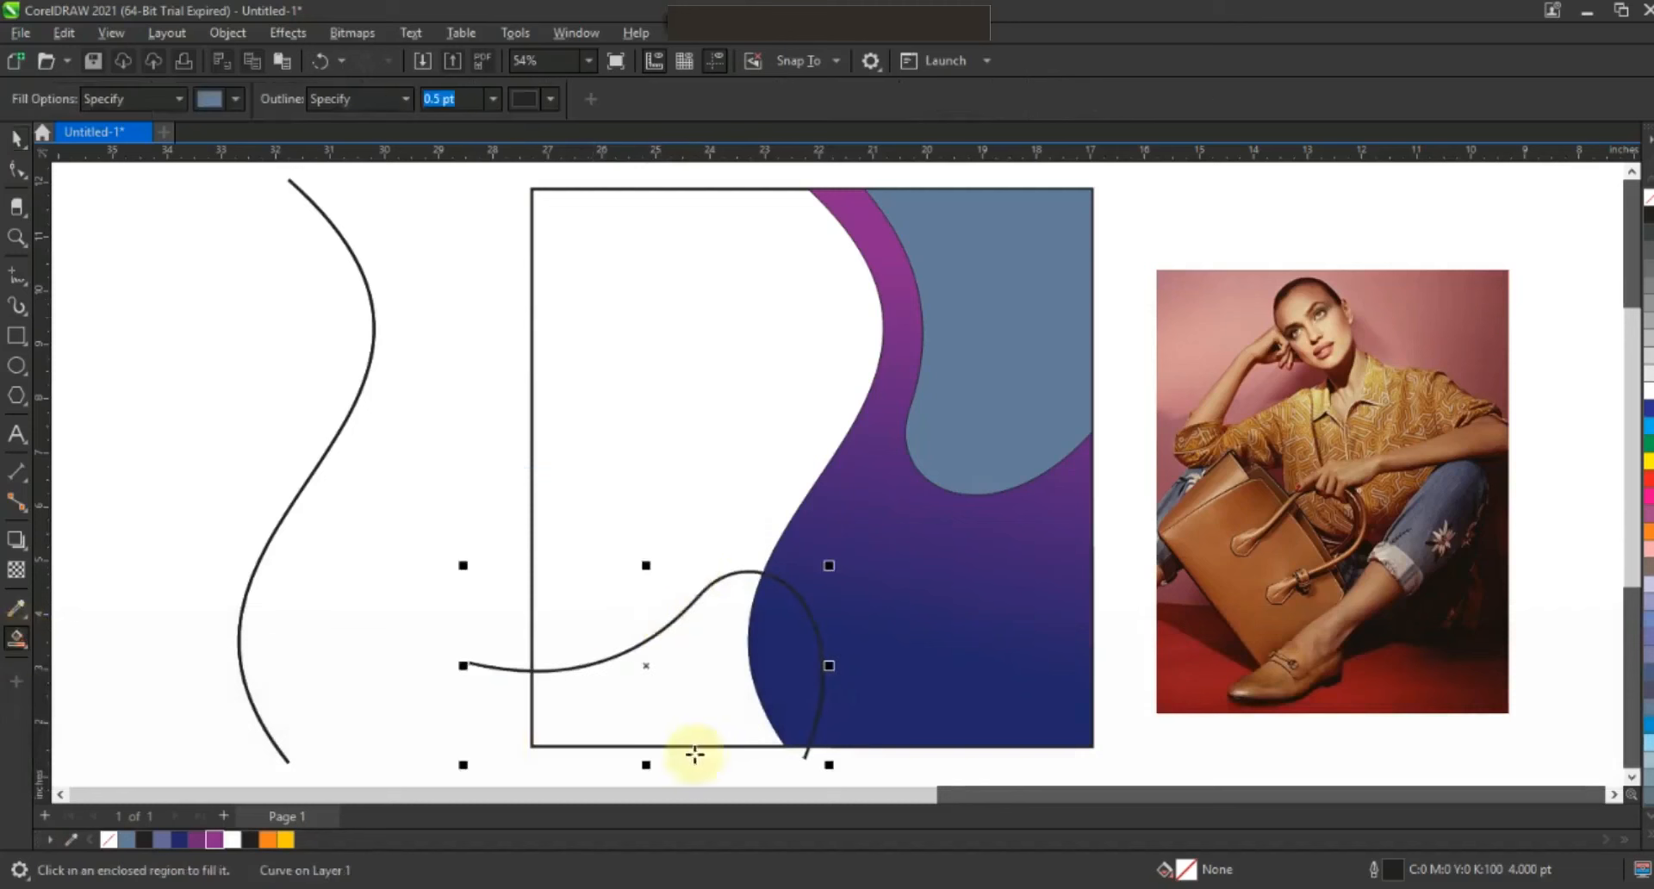
left_click(695, 713)
left_click(775, 669)
Weld the two filled pieces in the lower-left corner into one shape and delete the leftover hooked curve.
left_click(16, 138)
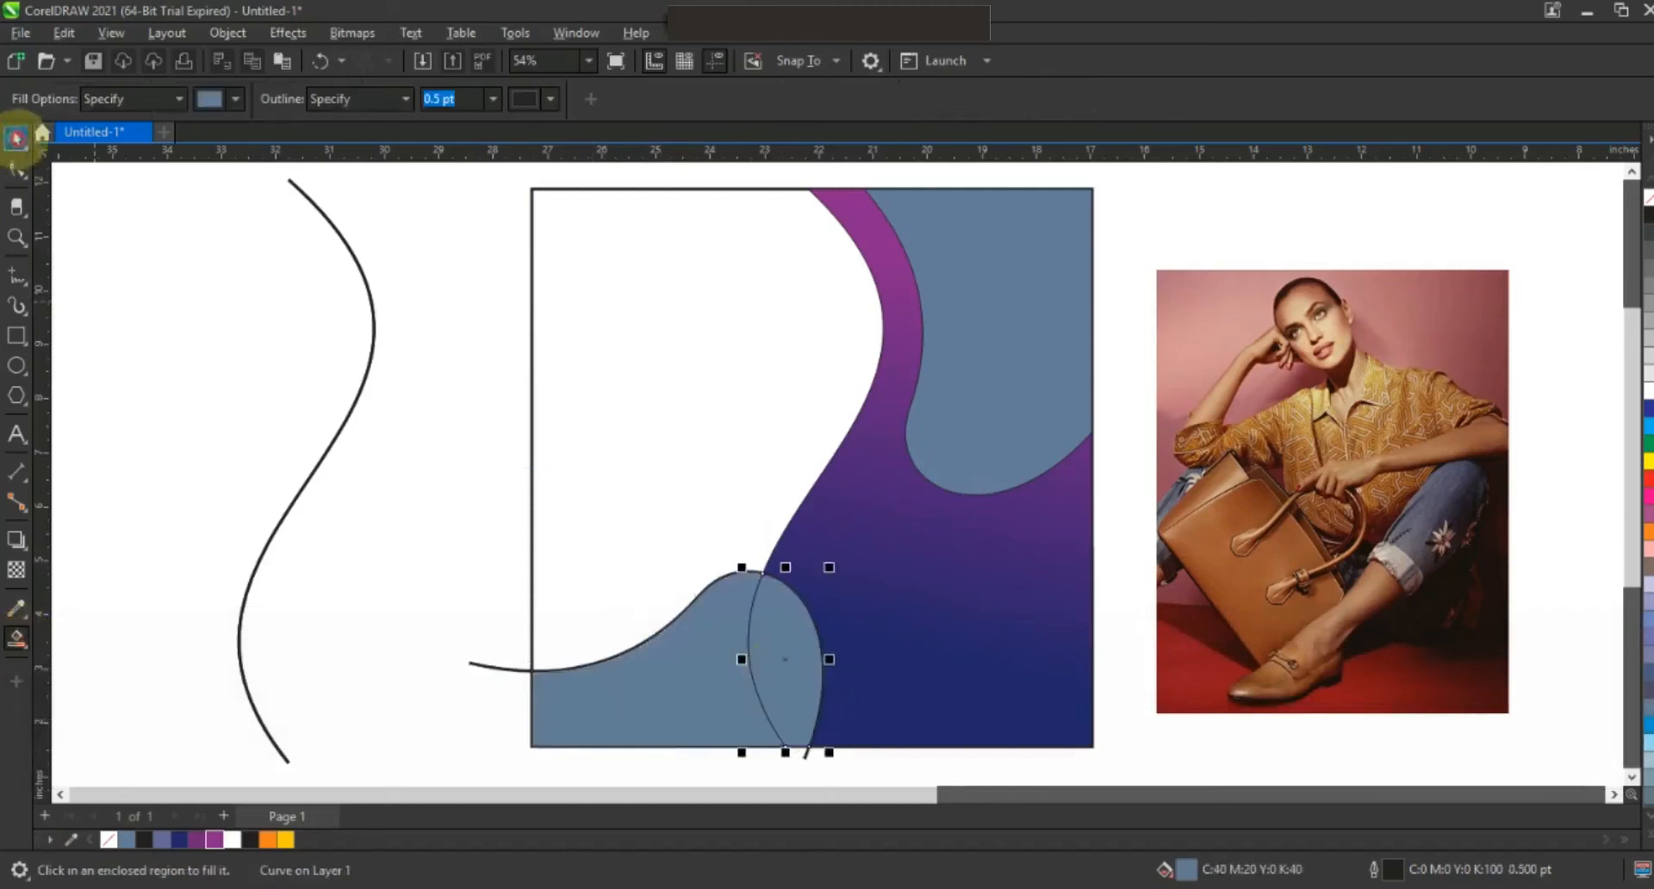
left_click(668, 698, "shift")
left_click(608, 99)
left_click(489, 666)
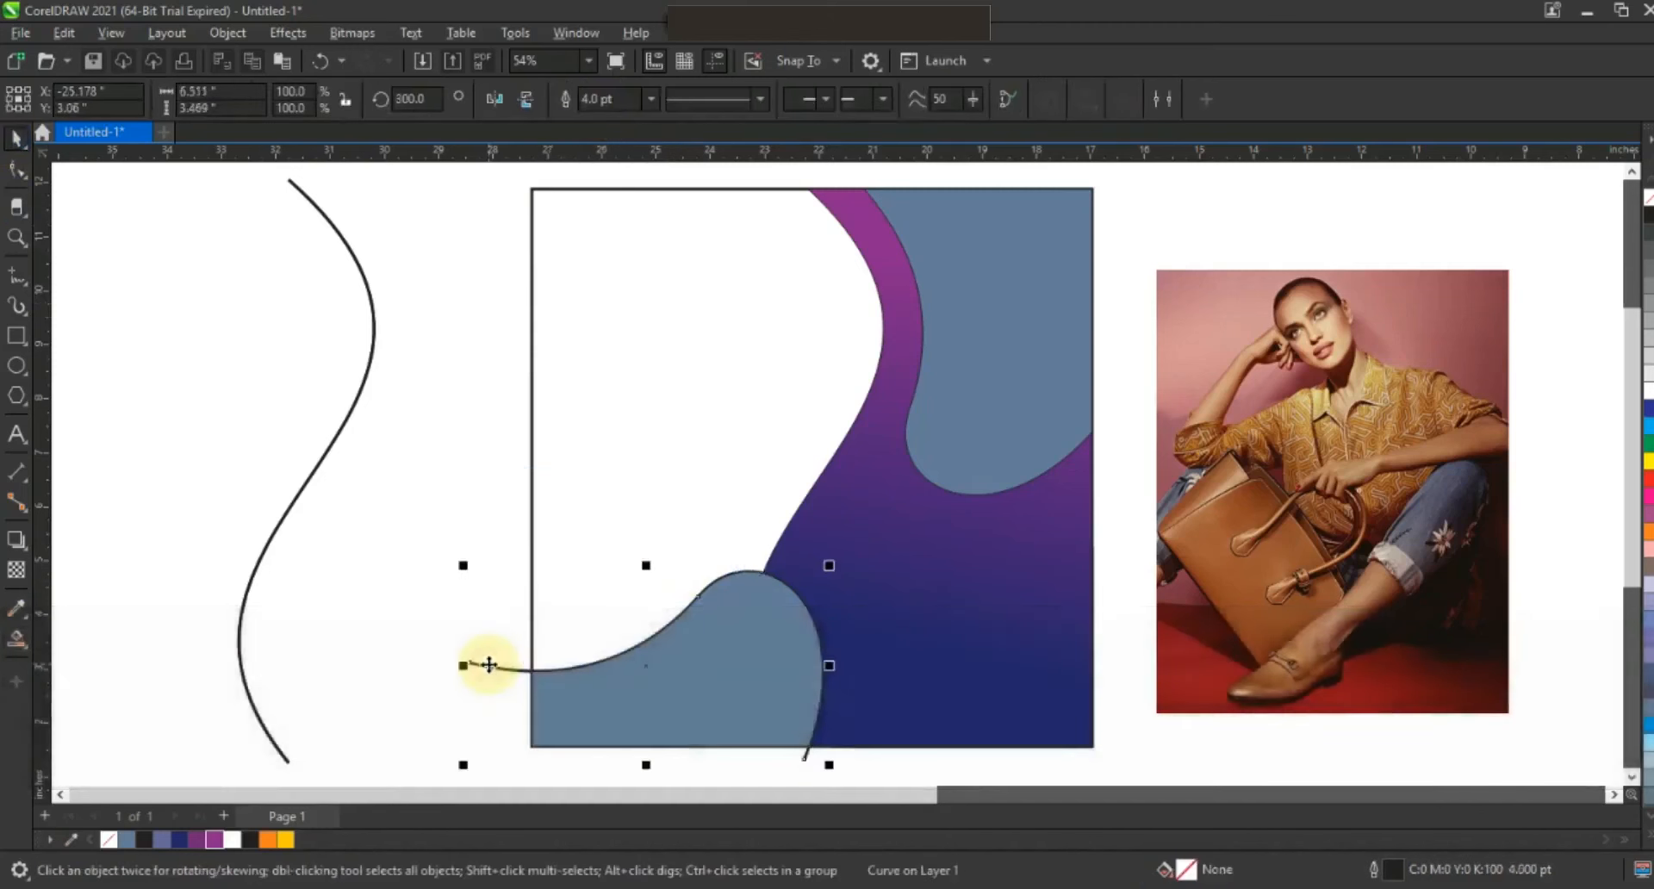
key("Delete")
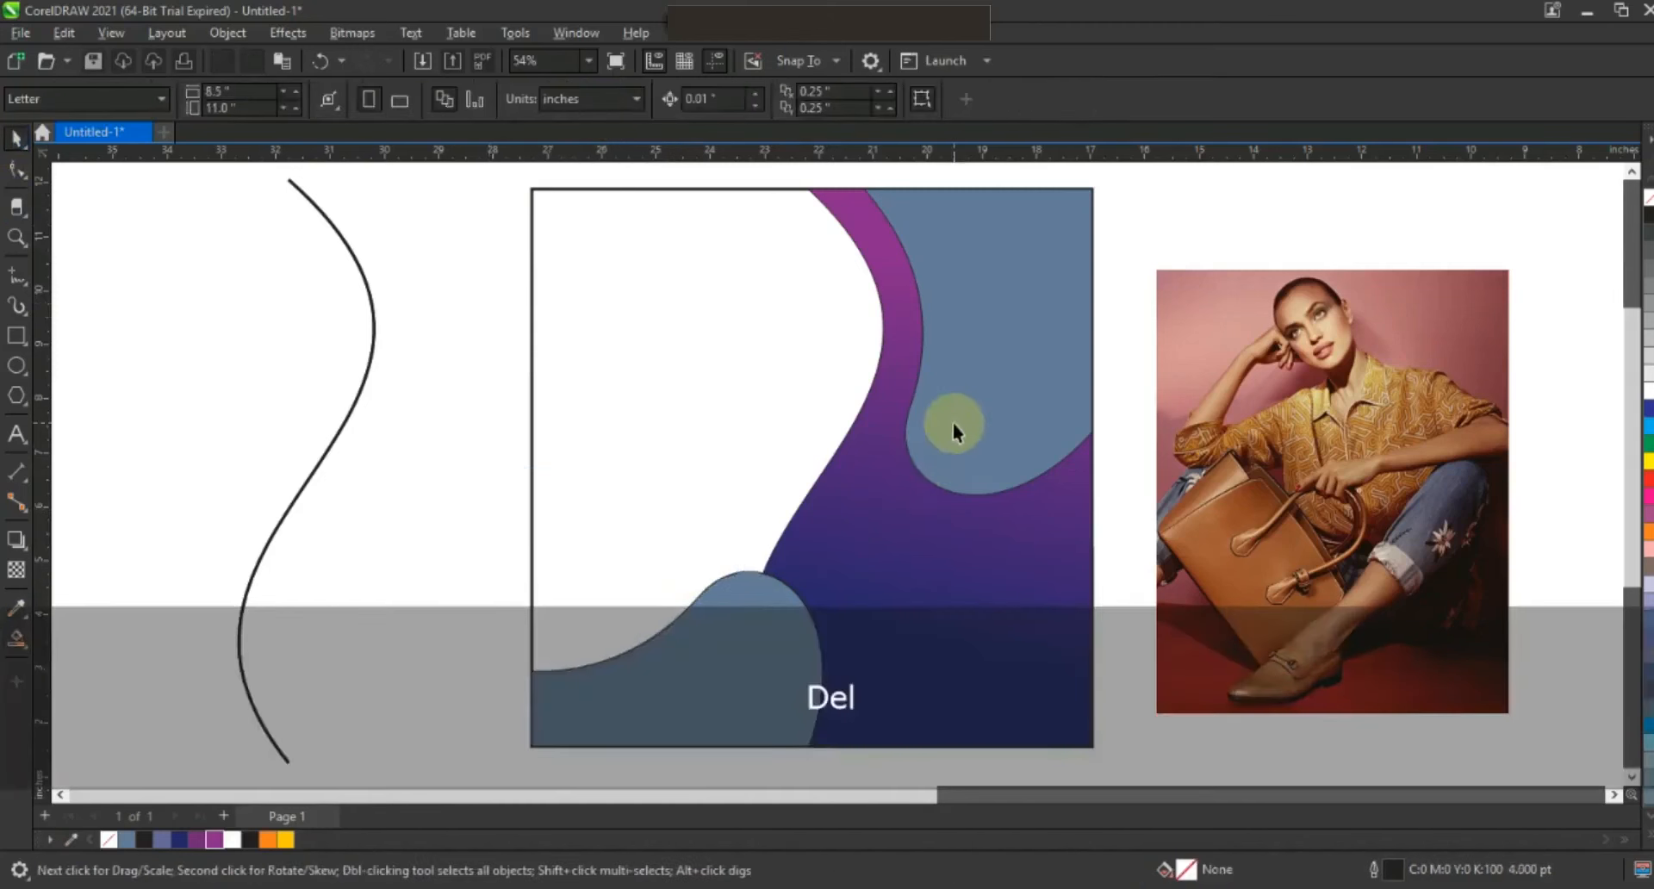
Make an orange copy of the upper-right shape, skewed slightly to the left, and send it one level back behind the original.
left_click(972, 412)
left_click(1631, 173)
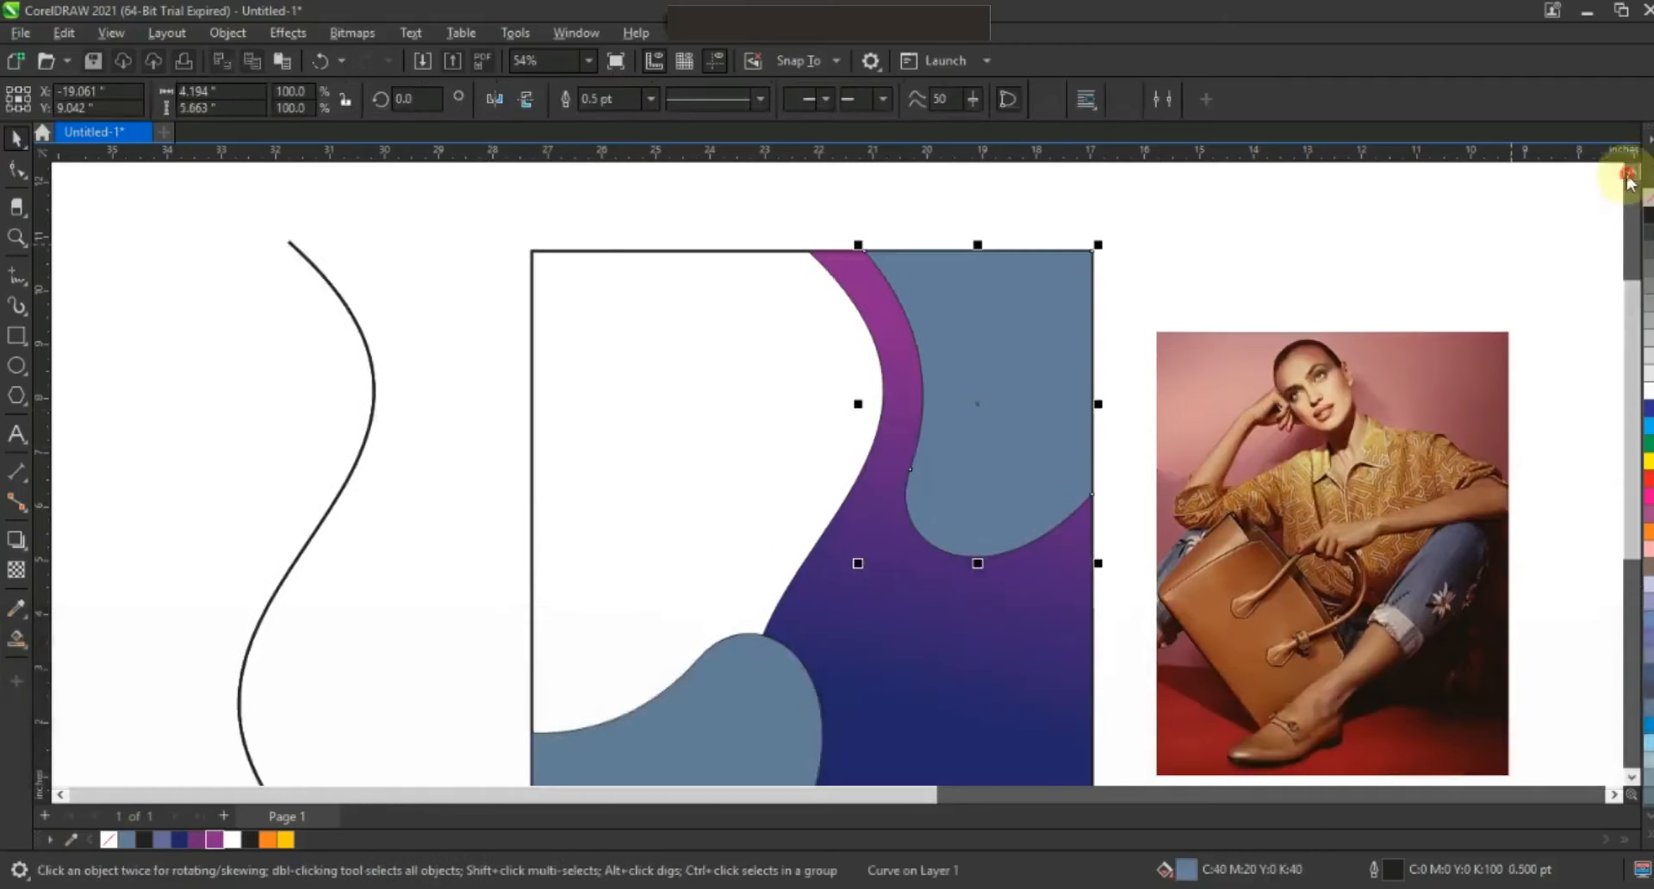
left_click(1021, 280)
left_click_drag(978, 245, 968, 245)
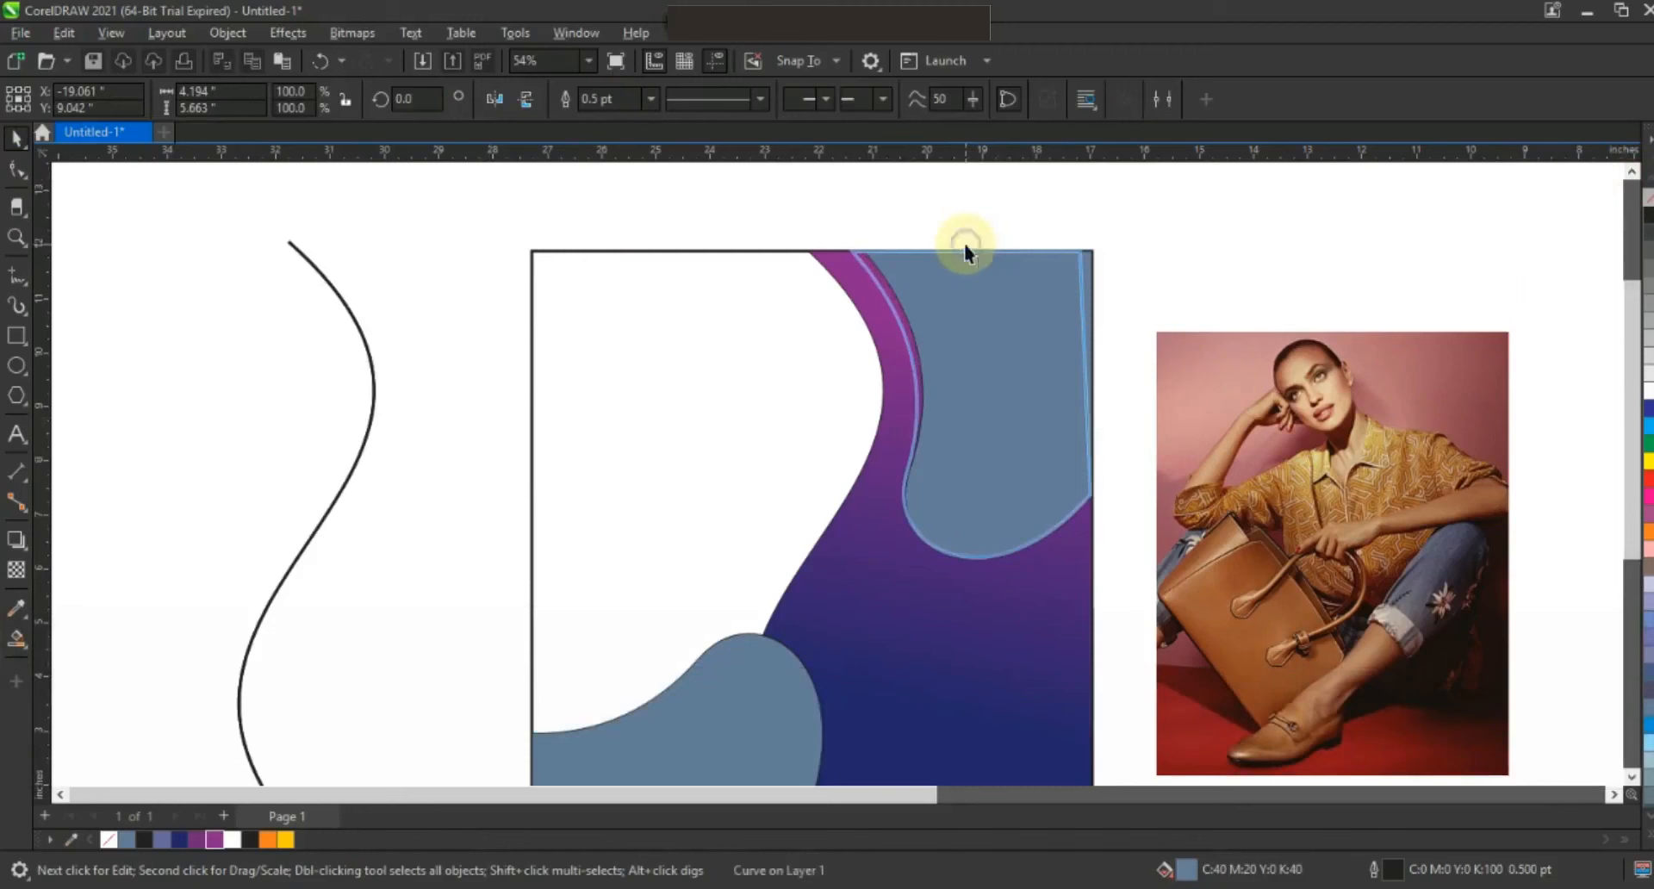
left_click_drag(964, 244, 965, 246)
left_click(268, 844)
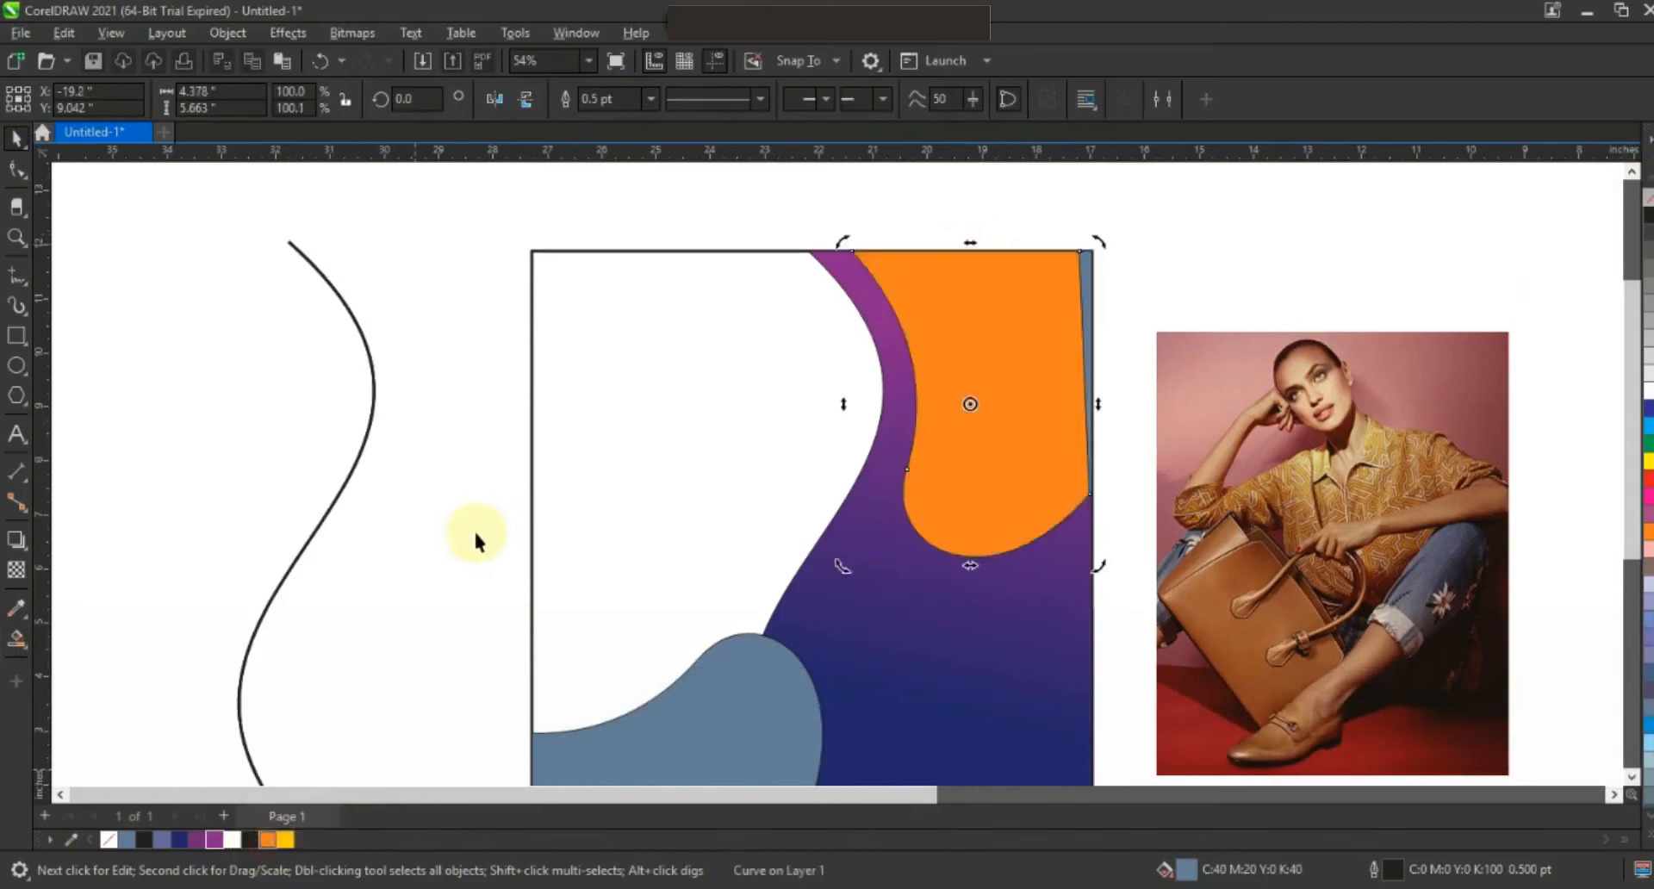
key("ctrl+Page_Down")
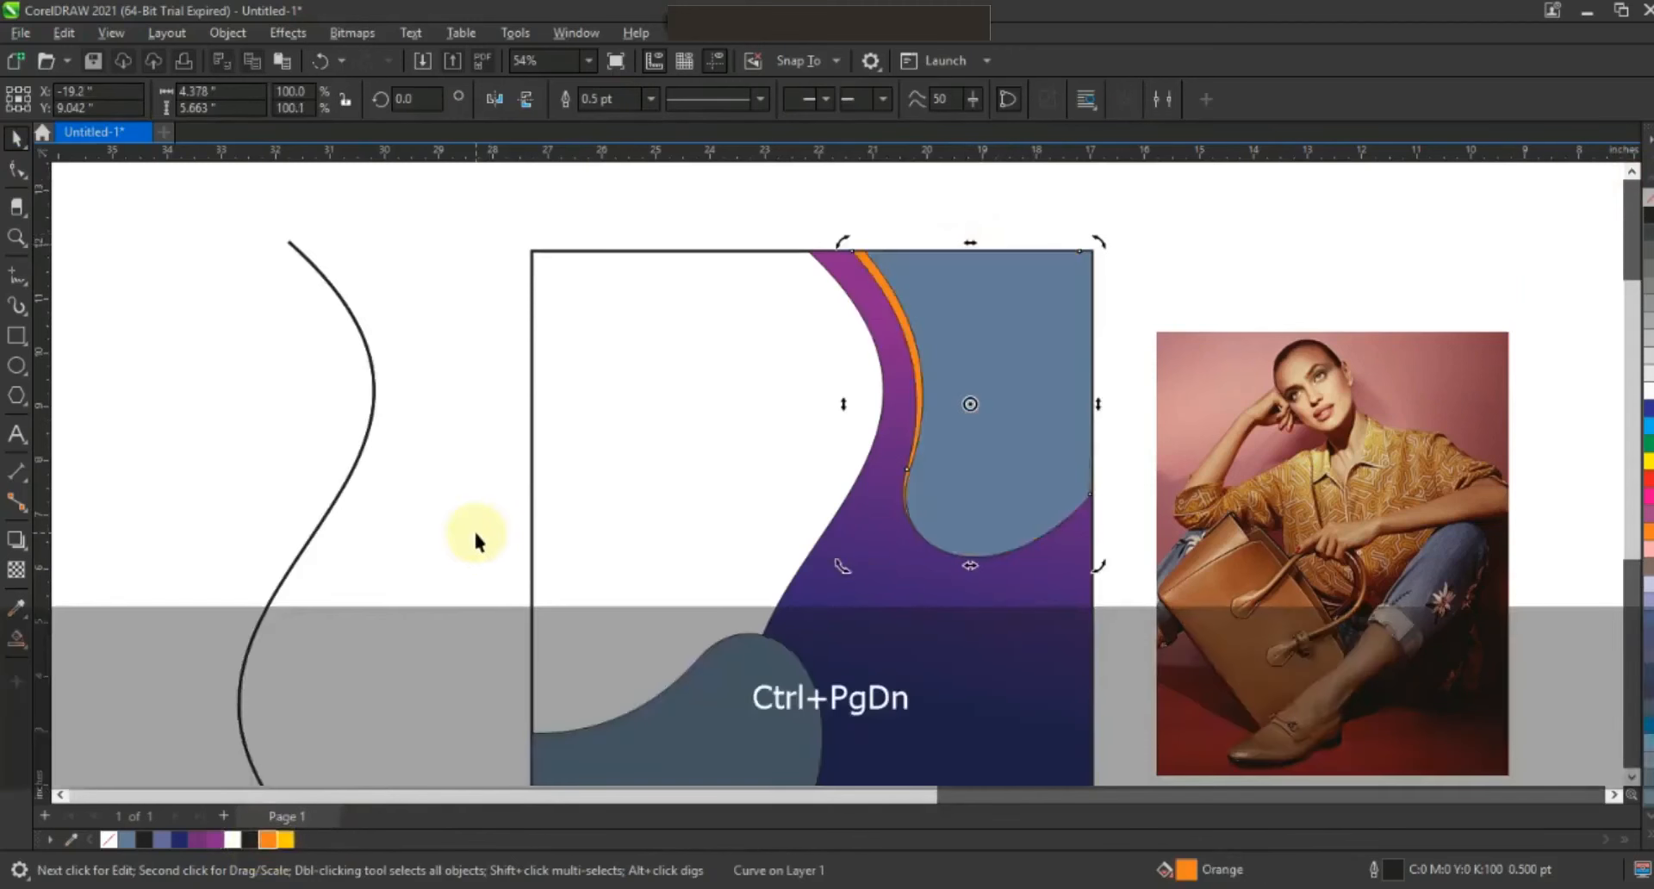
Fill the front shape in the square's upper-right corner with a vertical fountain fill, orange at its lower end fading to yellow above.
left_click(1039, 360)
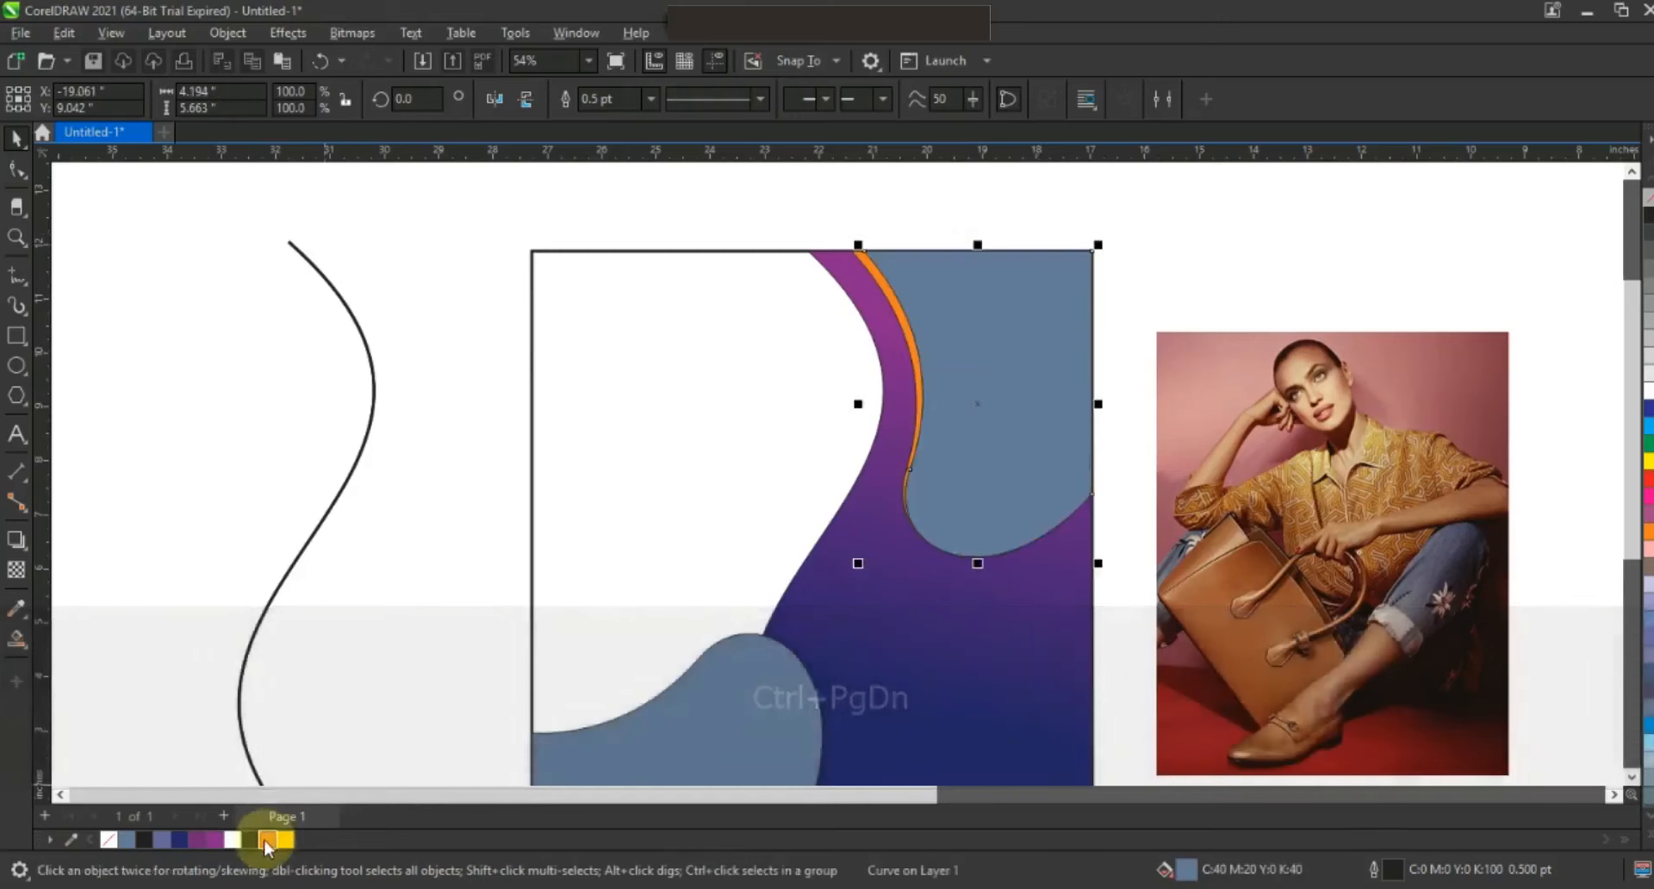
left_click(267, 840)
left_click(15, 638)
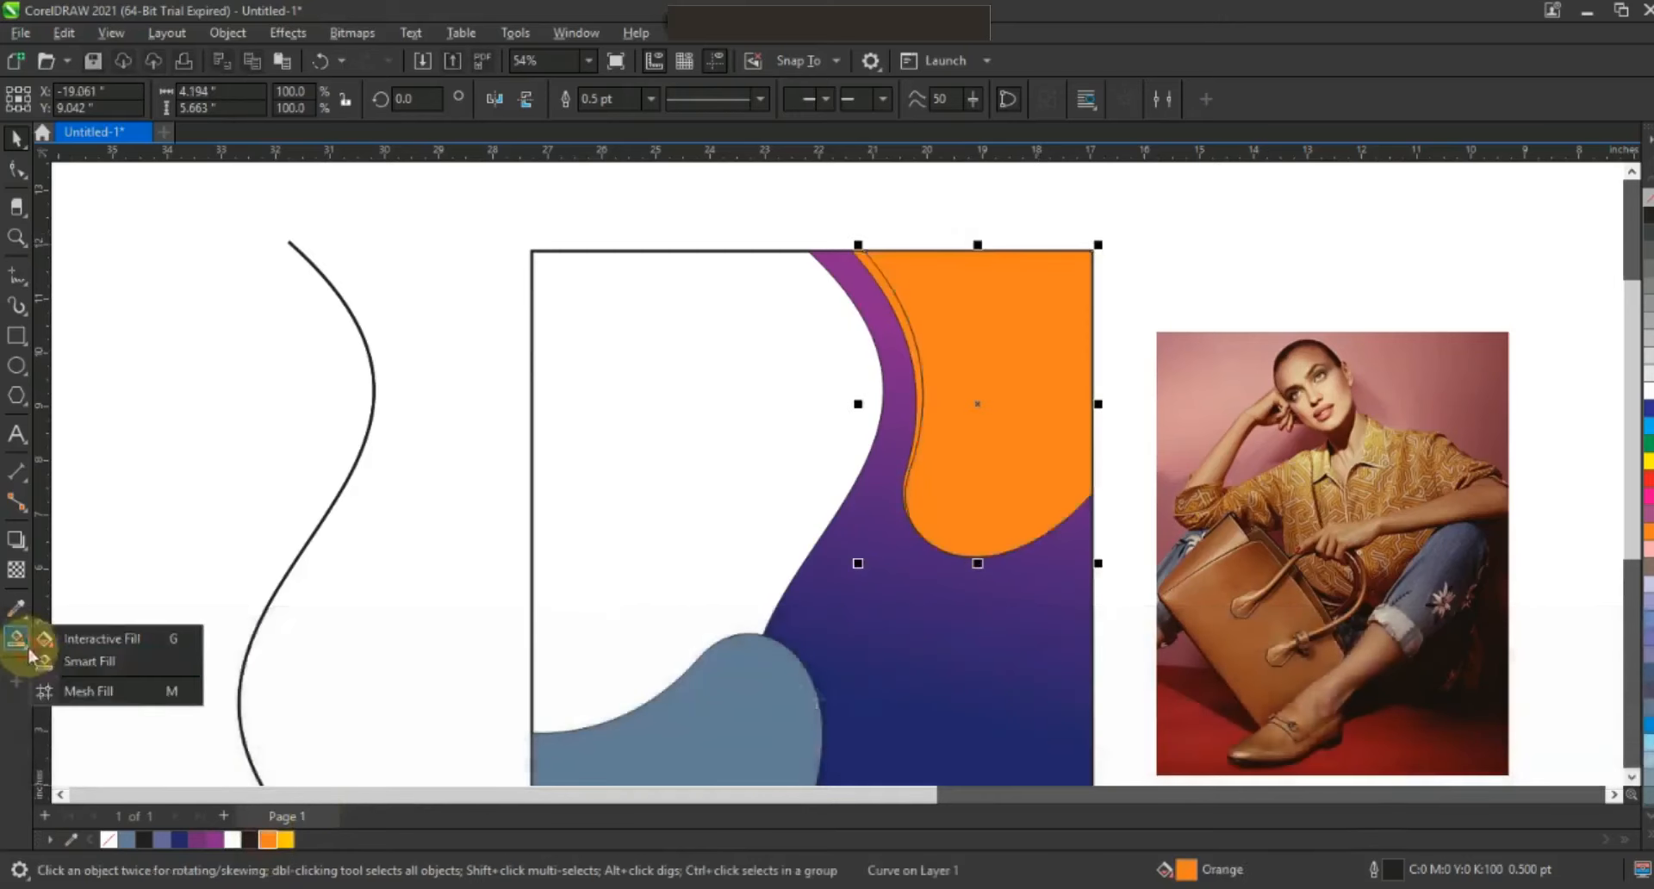
left_click(62, 646)
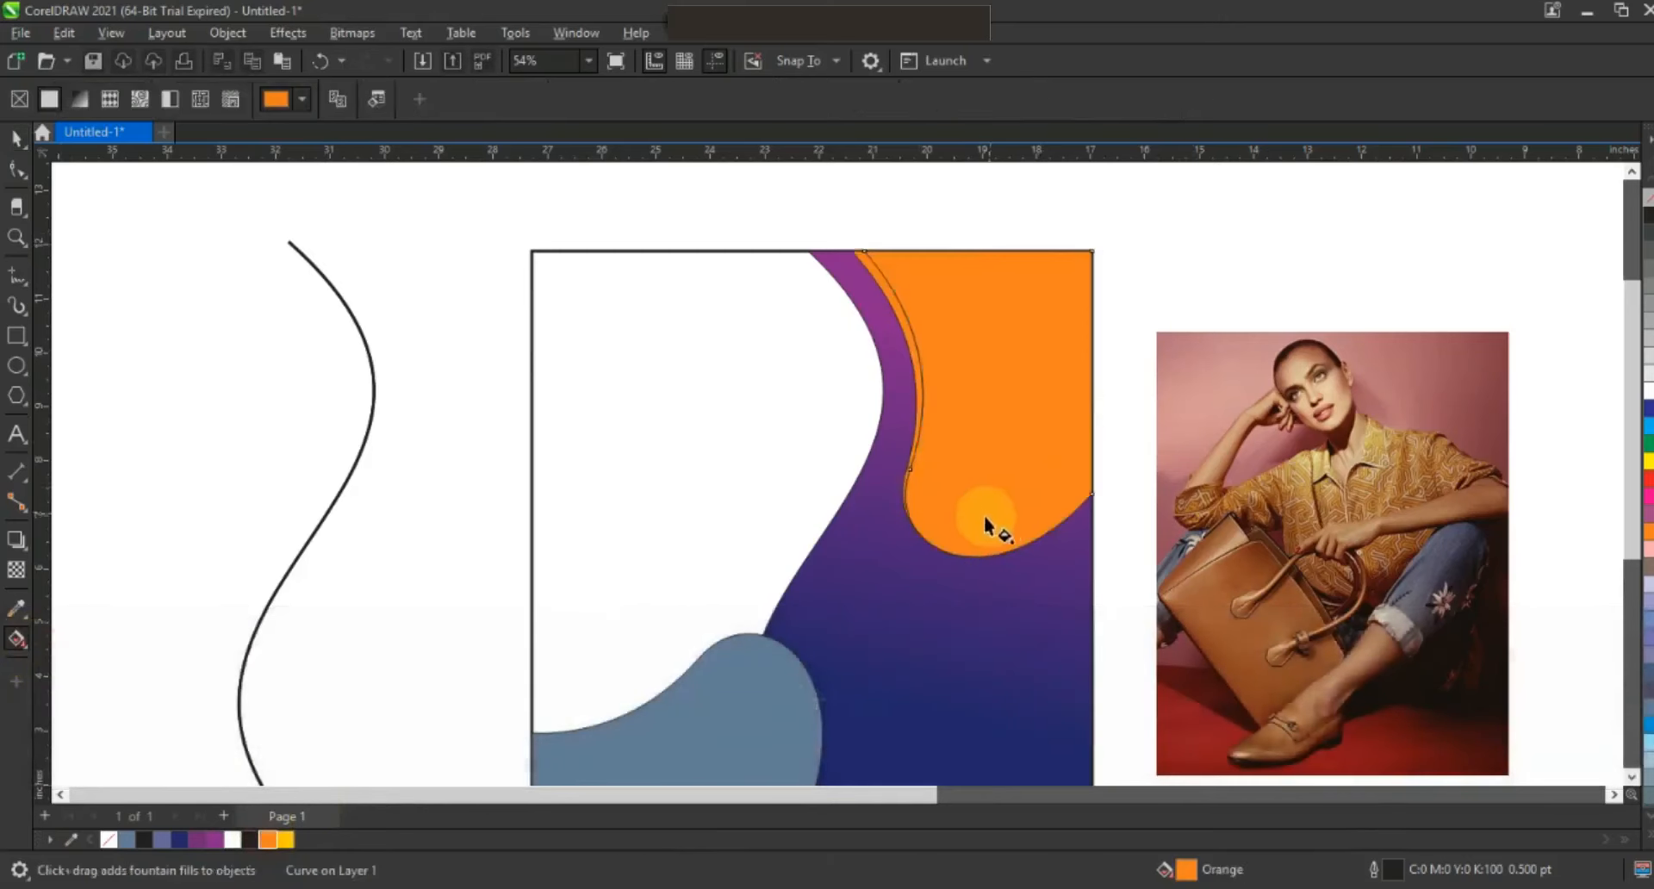
left_click_drag(980, 531, 996, 336)
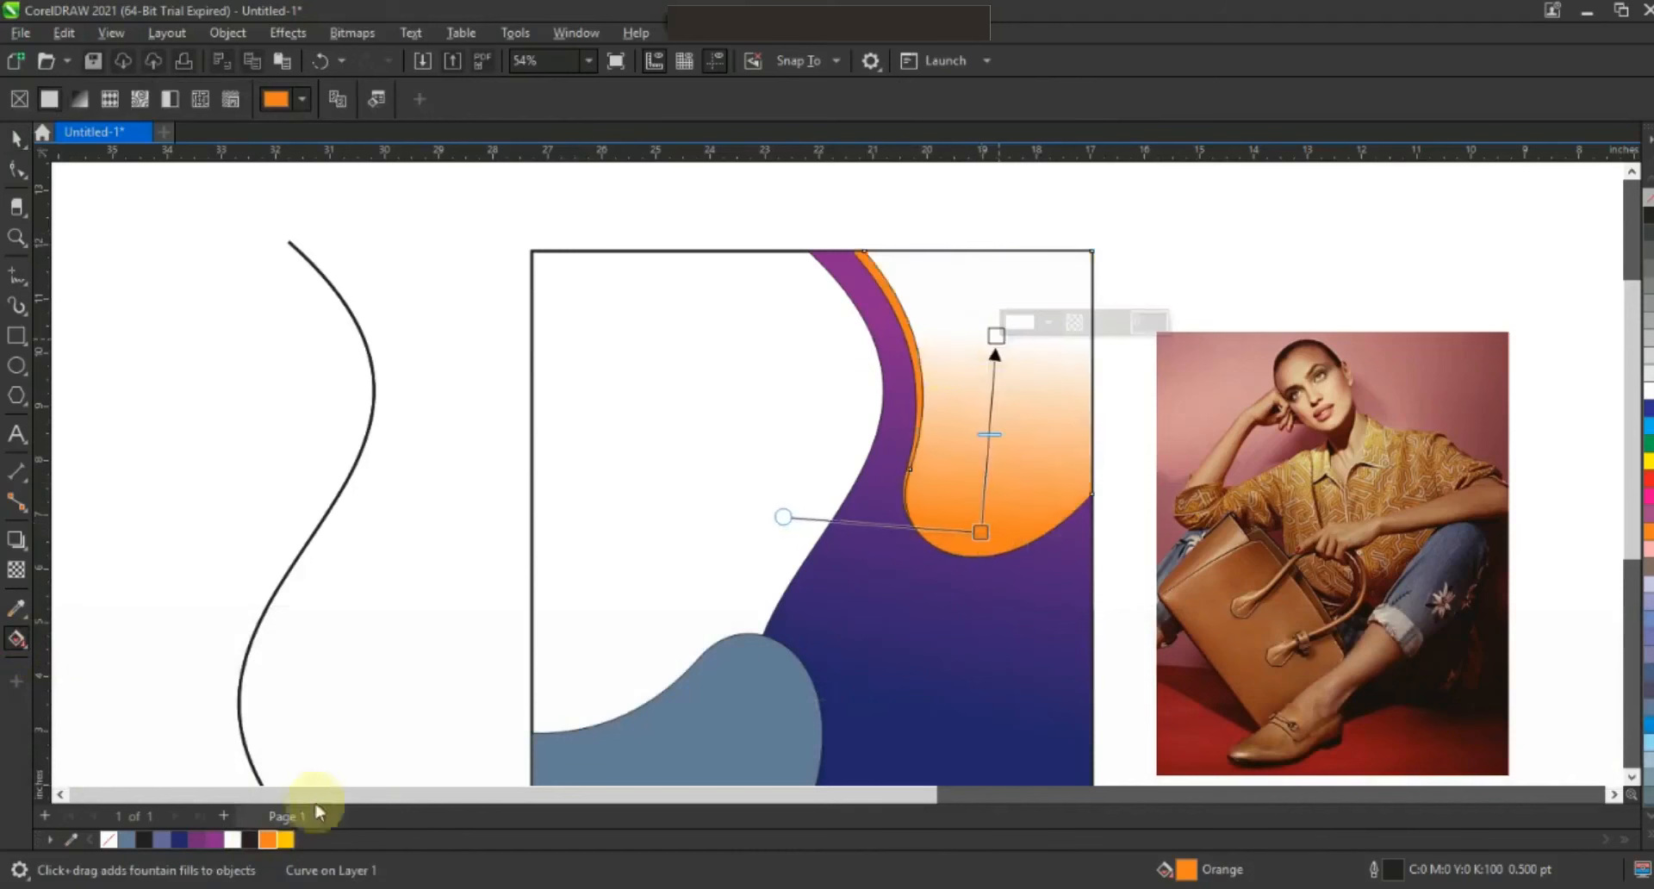
left_click_drag(285, 840, 996, 335)
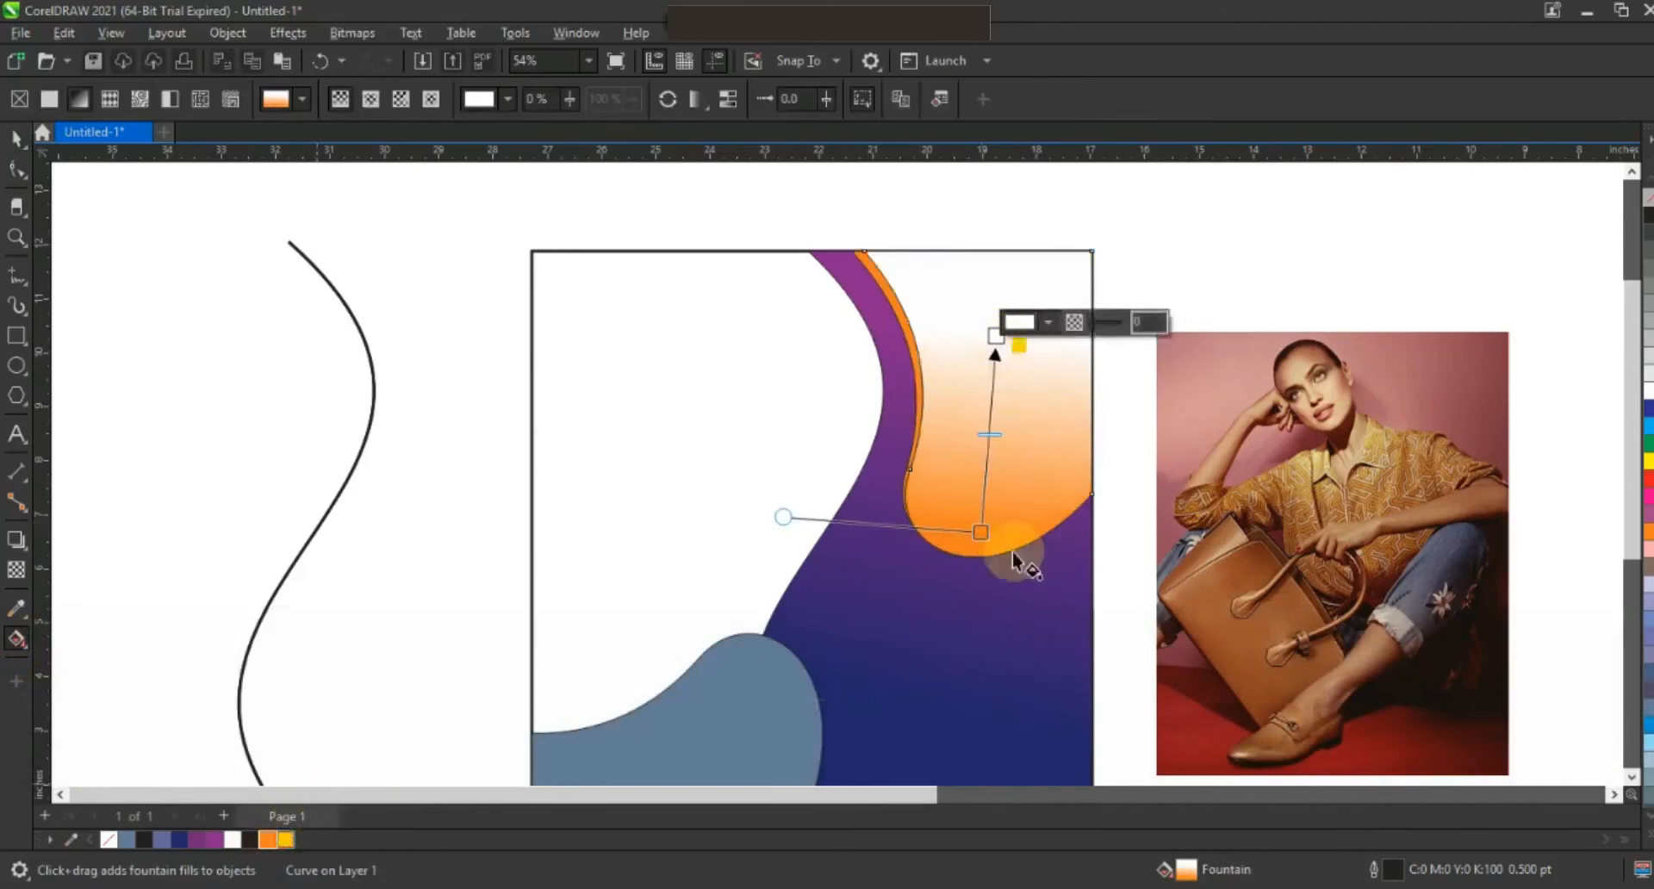
left_click(16, 137)
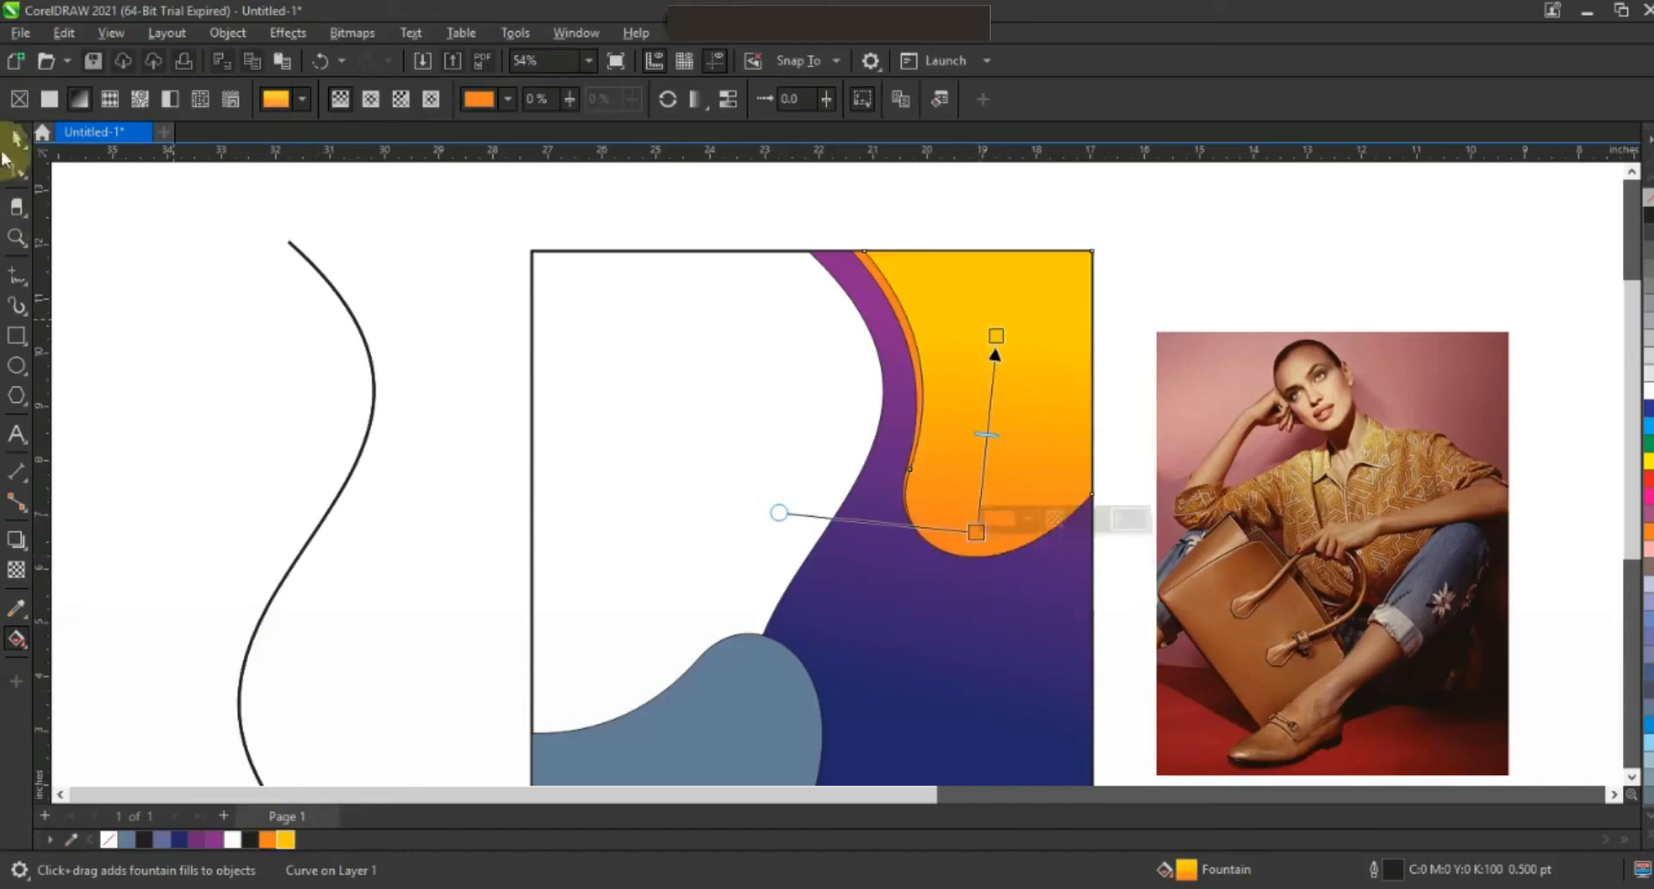
left_click(284, 369)
Make an orange copy of the lower-left shape, rotated to 356.722 degrees, and send it one level back behind the original.
left_click(761, 682)
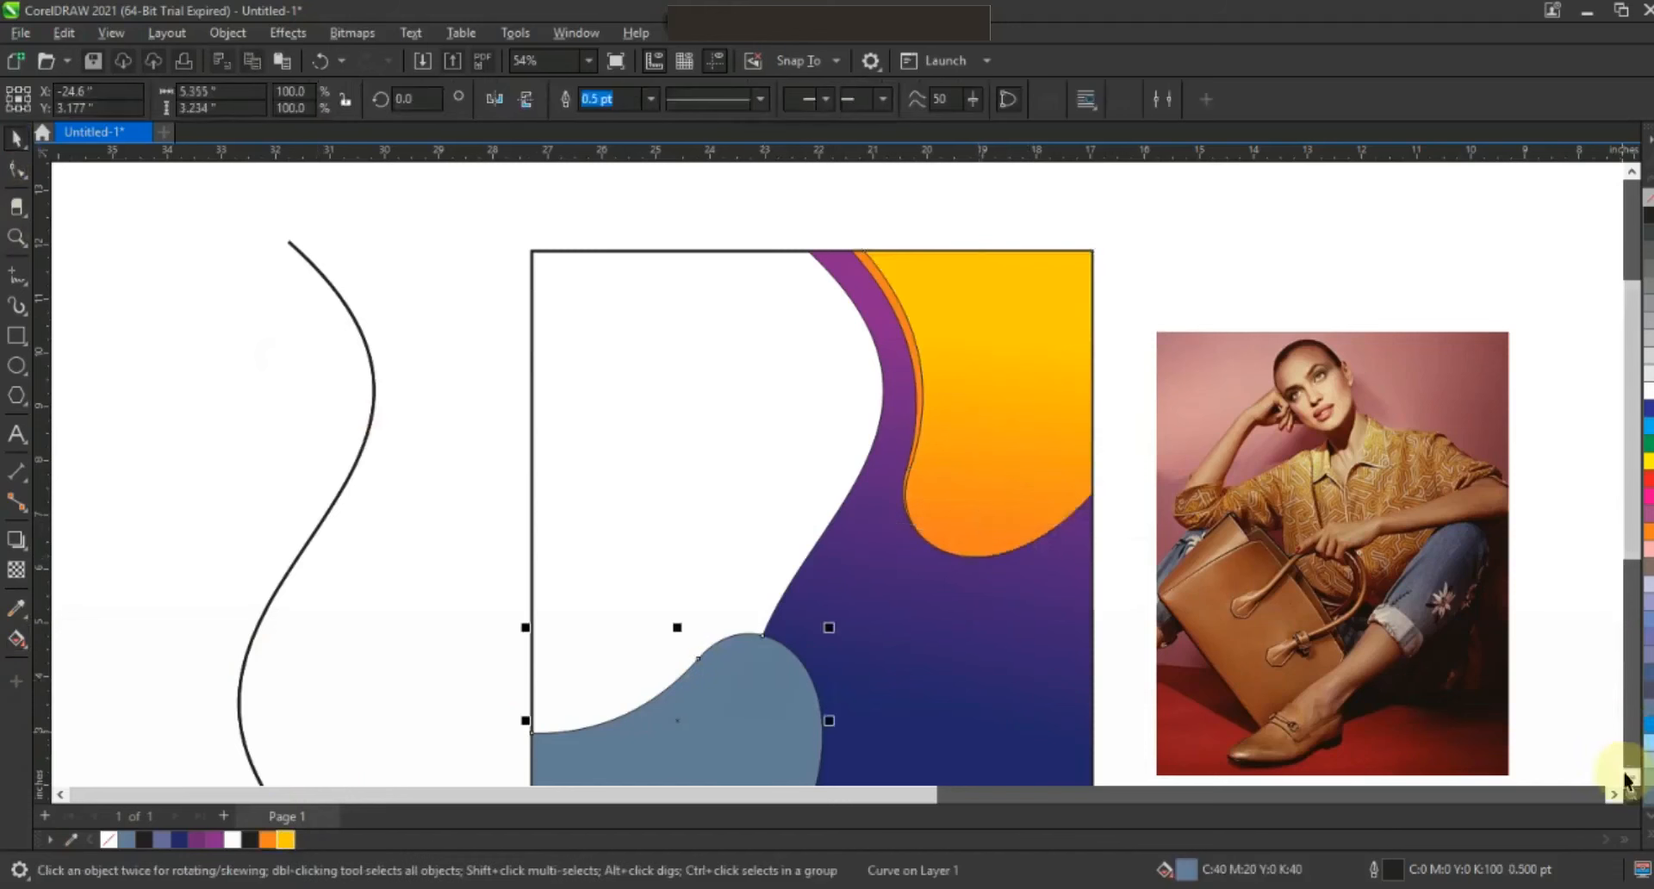
scroll(1619, 762, "down", 2)
left_click(647, 673)
left_click_drag(517, 598, 522, 591)
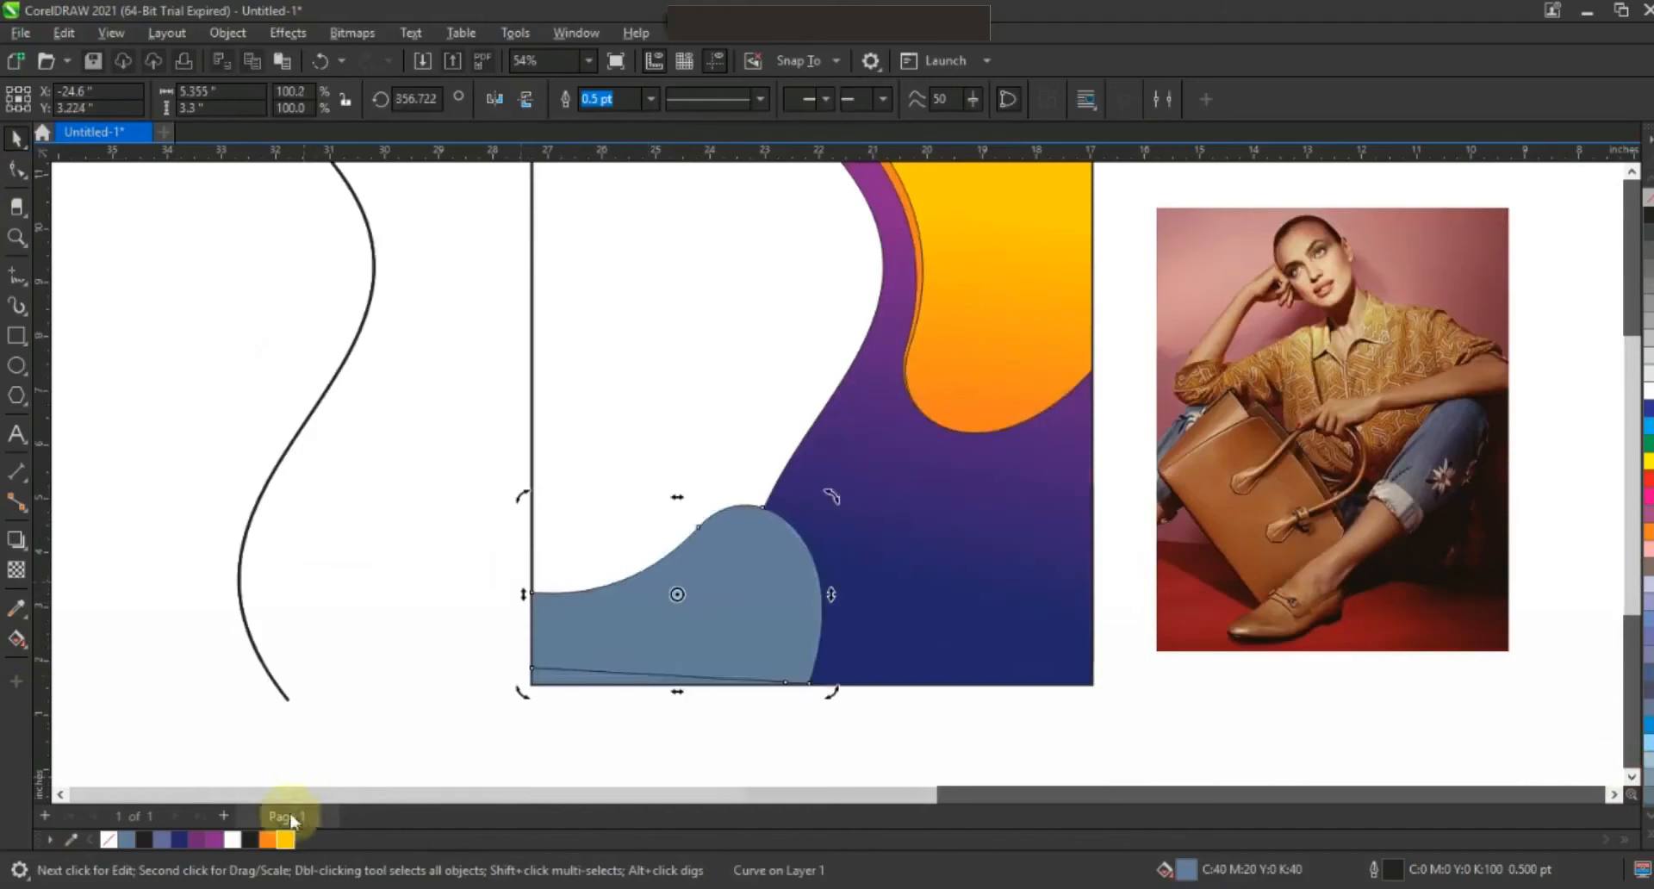
left_click(268, 838)
key("ctrl+Page_Down")
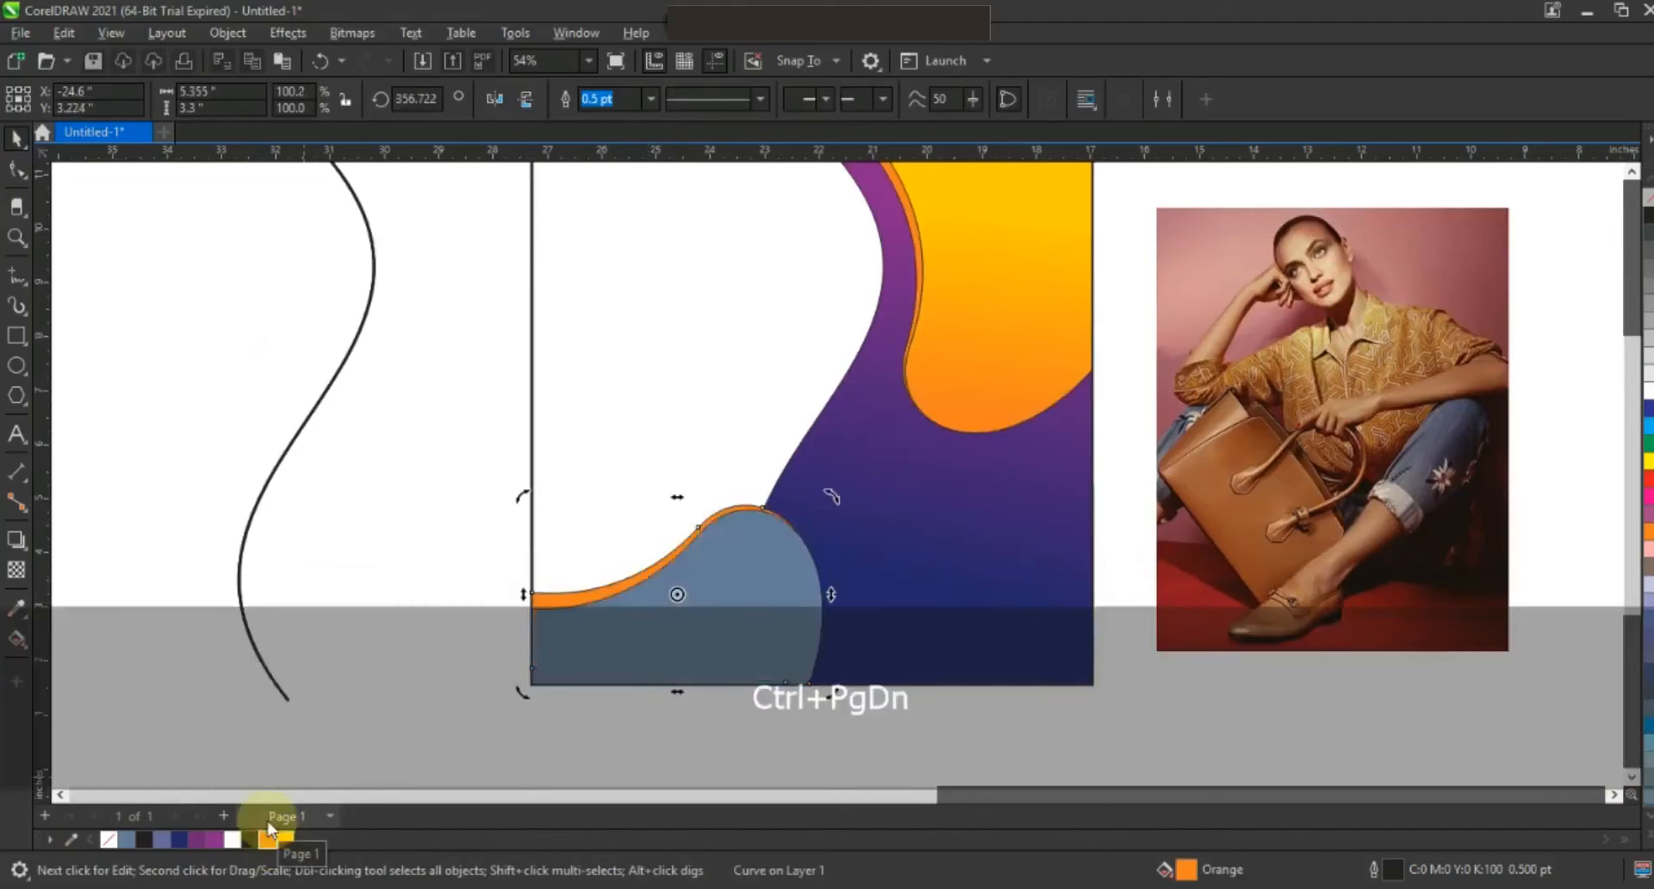
Give the front lower-left shape a fountain fill running from orange at its rounded end to yellow at the square's left edge.
left_click(583, 667)
left_click(268, 838)
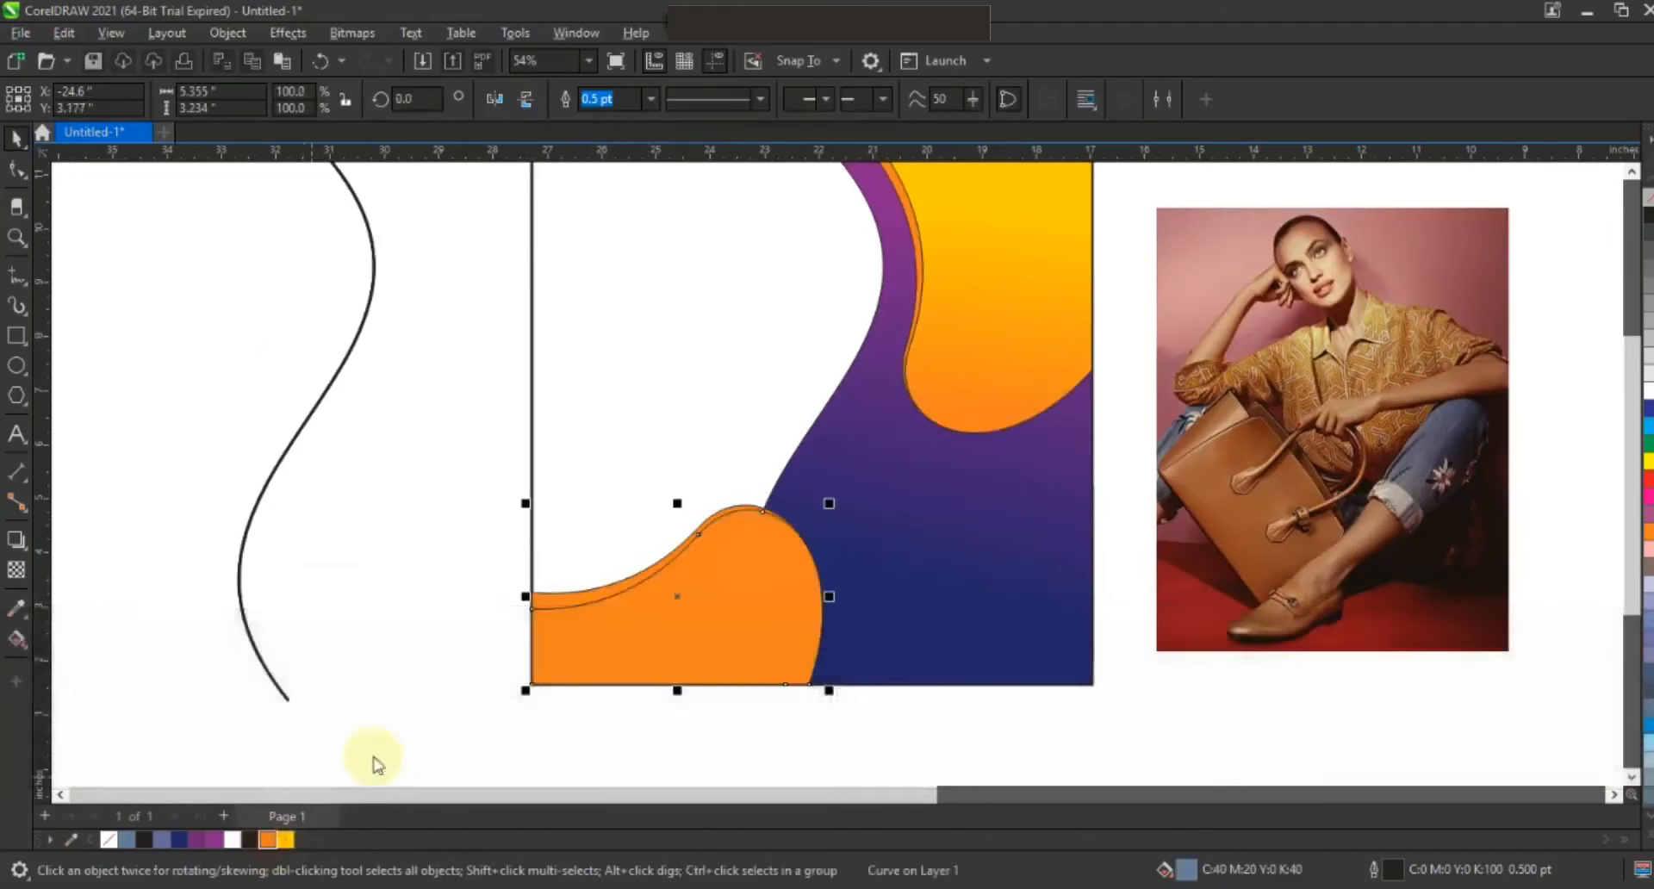
left_click(17, 642)
left_click_drag(738, 615, 547, 620)
left_click_drag(289, 842, 547, 620)
mouse_move(774, 587)
left_mouse_down()
mouse_move(827, 567)
mouse_move(792, 570)
left_mouse_up()
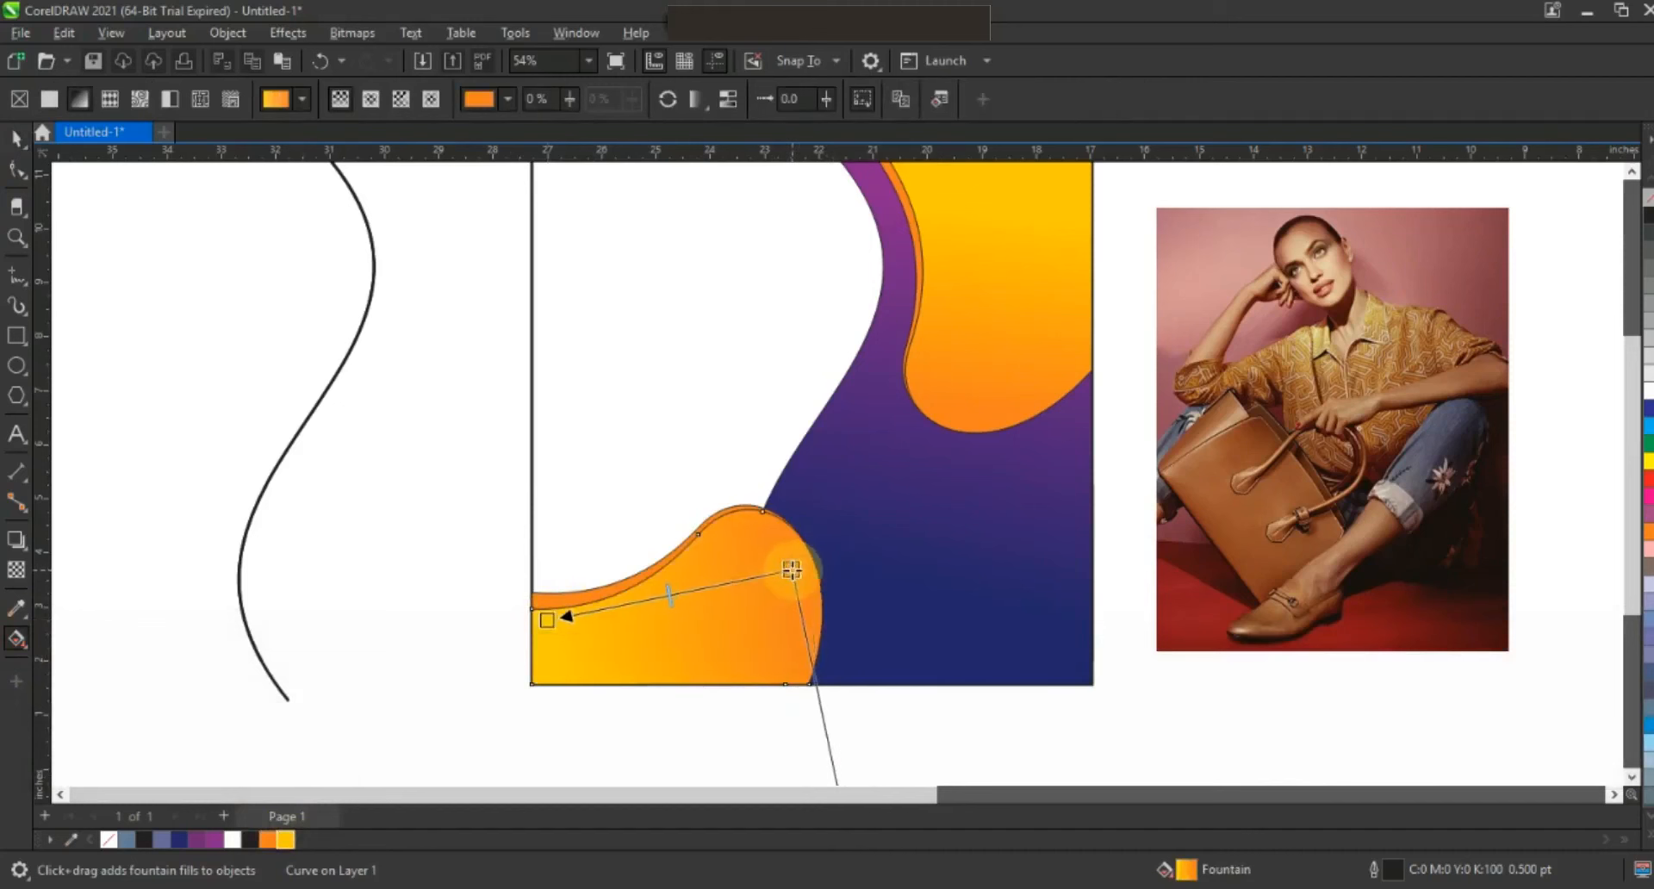
left_click(18, 141)
left_click(305, 465)
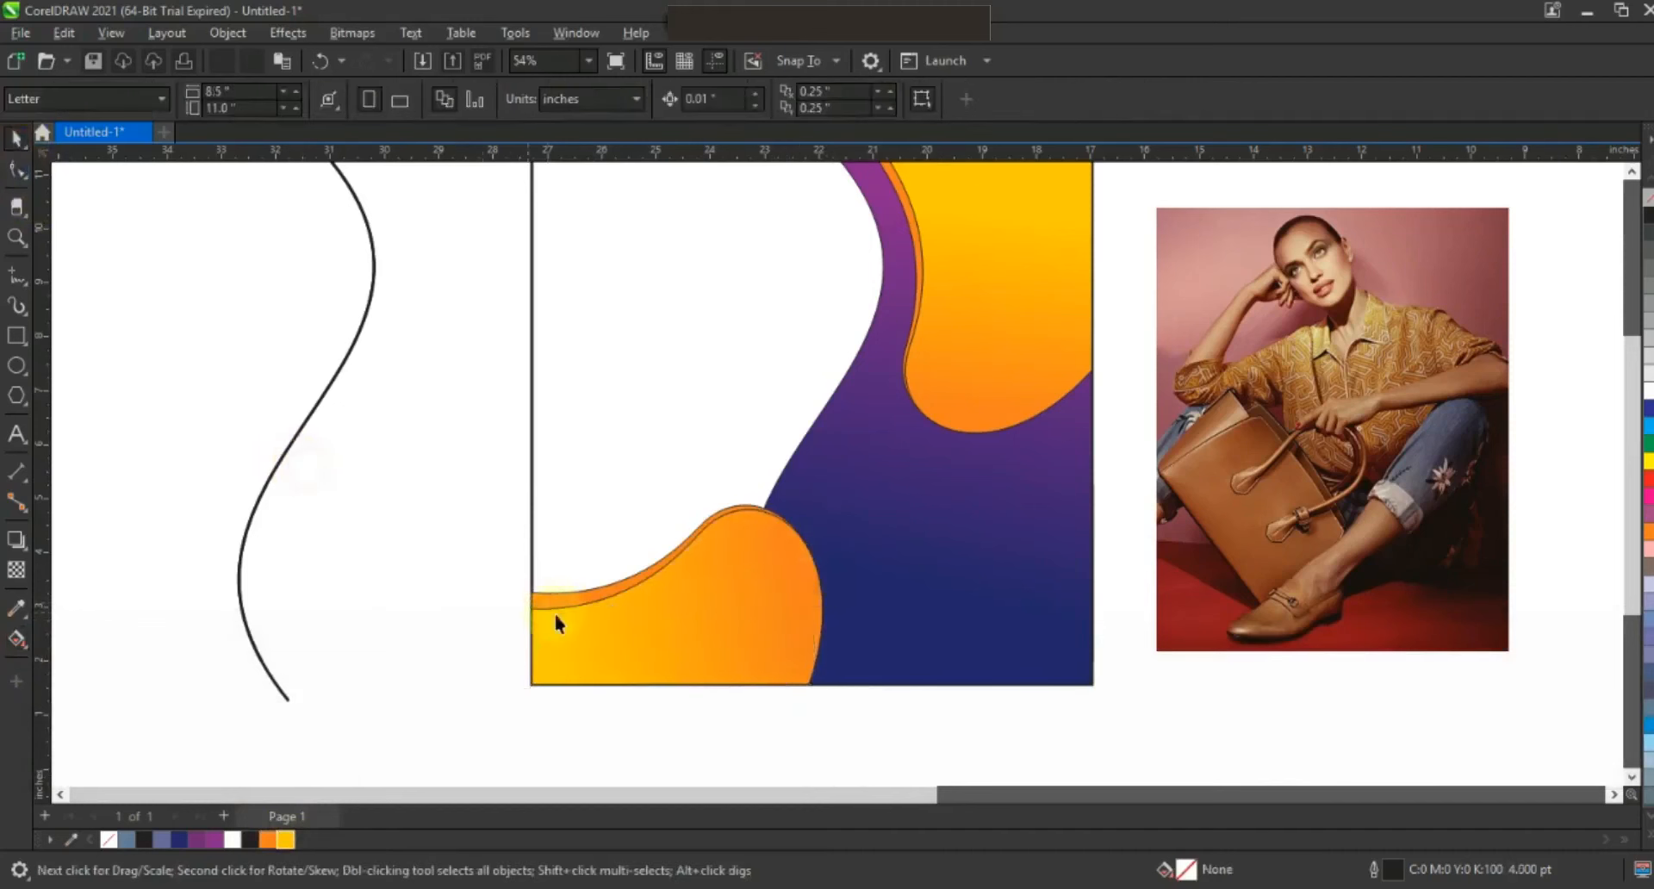
Place the model photo over the square's blank upper-left area and enlarge it proportionally to about 7 by 8.86 inches.
key("Escape")
scroll(631, 575, "down", 2)
left_click(16, 238)
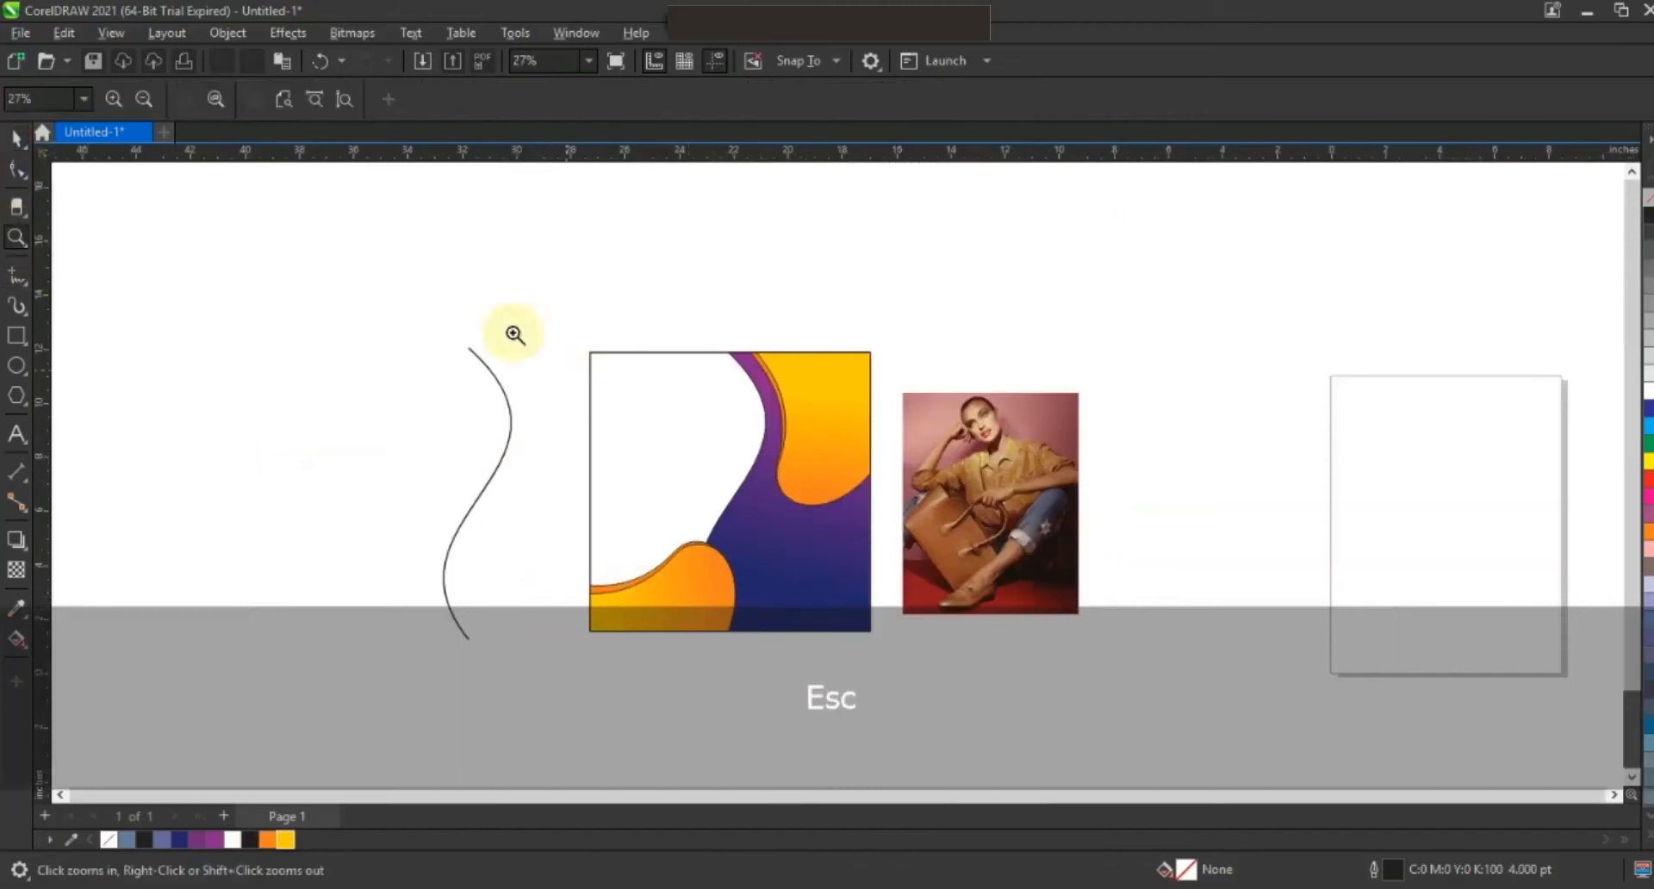
left_click_drag(495, 312, 1186, 661)
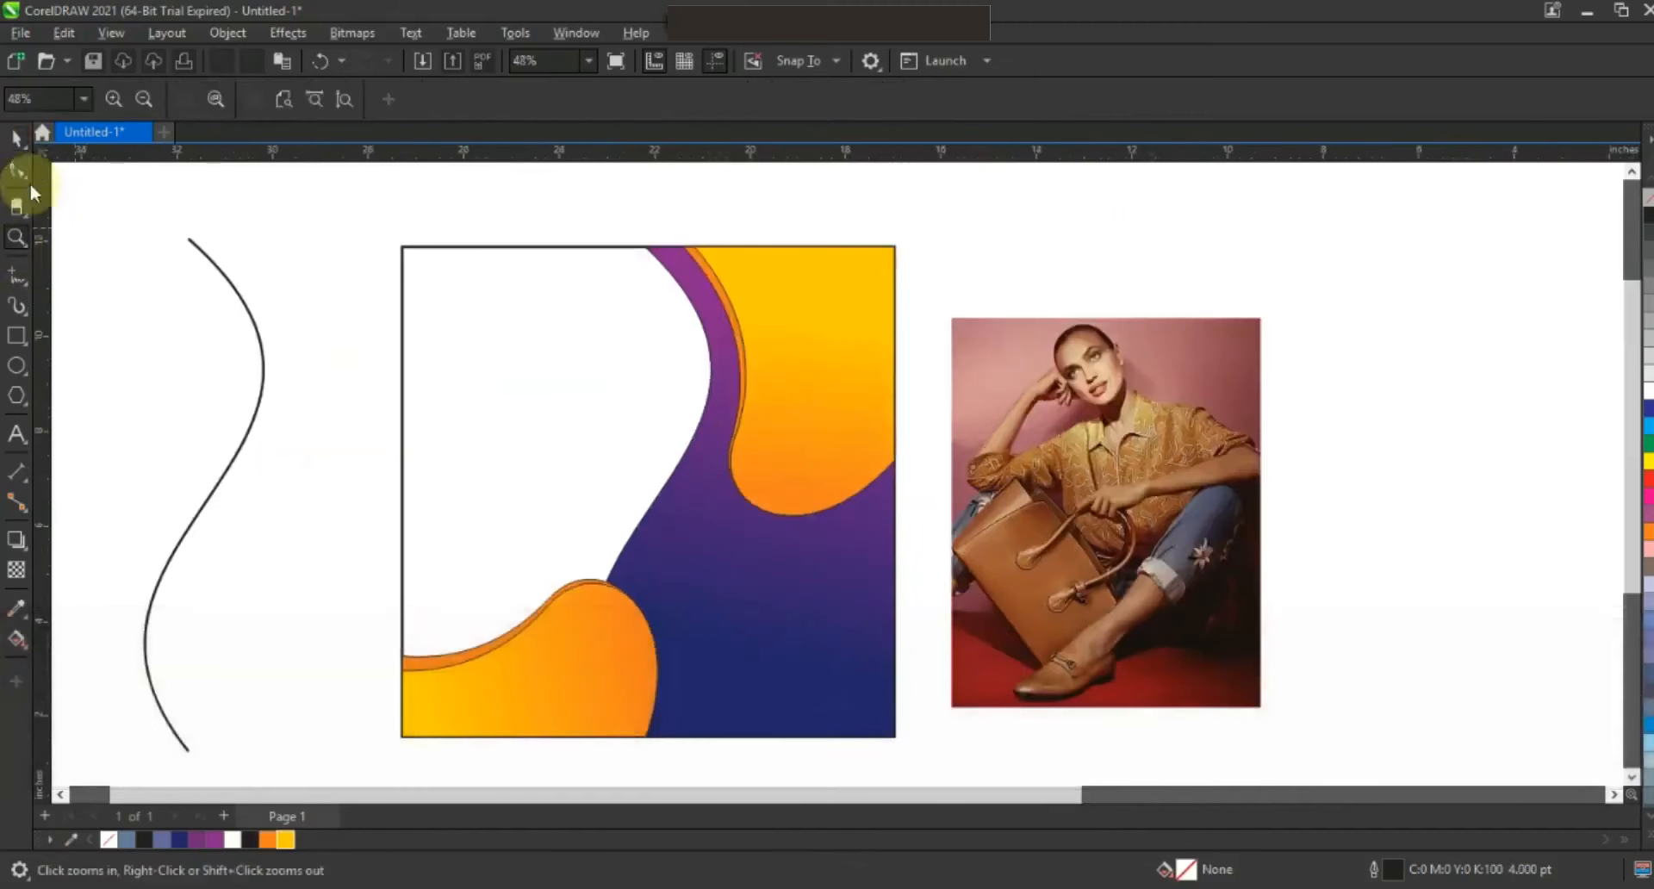
left_click(14, 138)
left_click_drag(1181, 468, 616, 393)
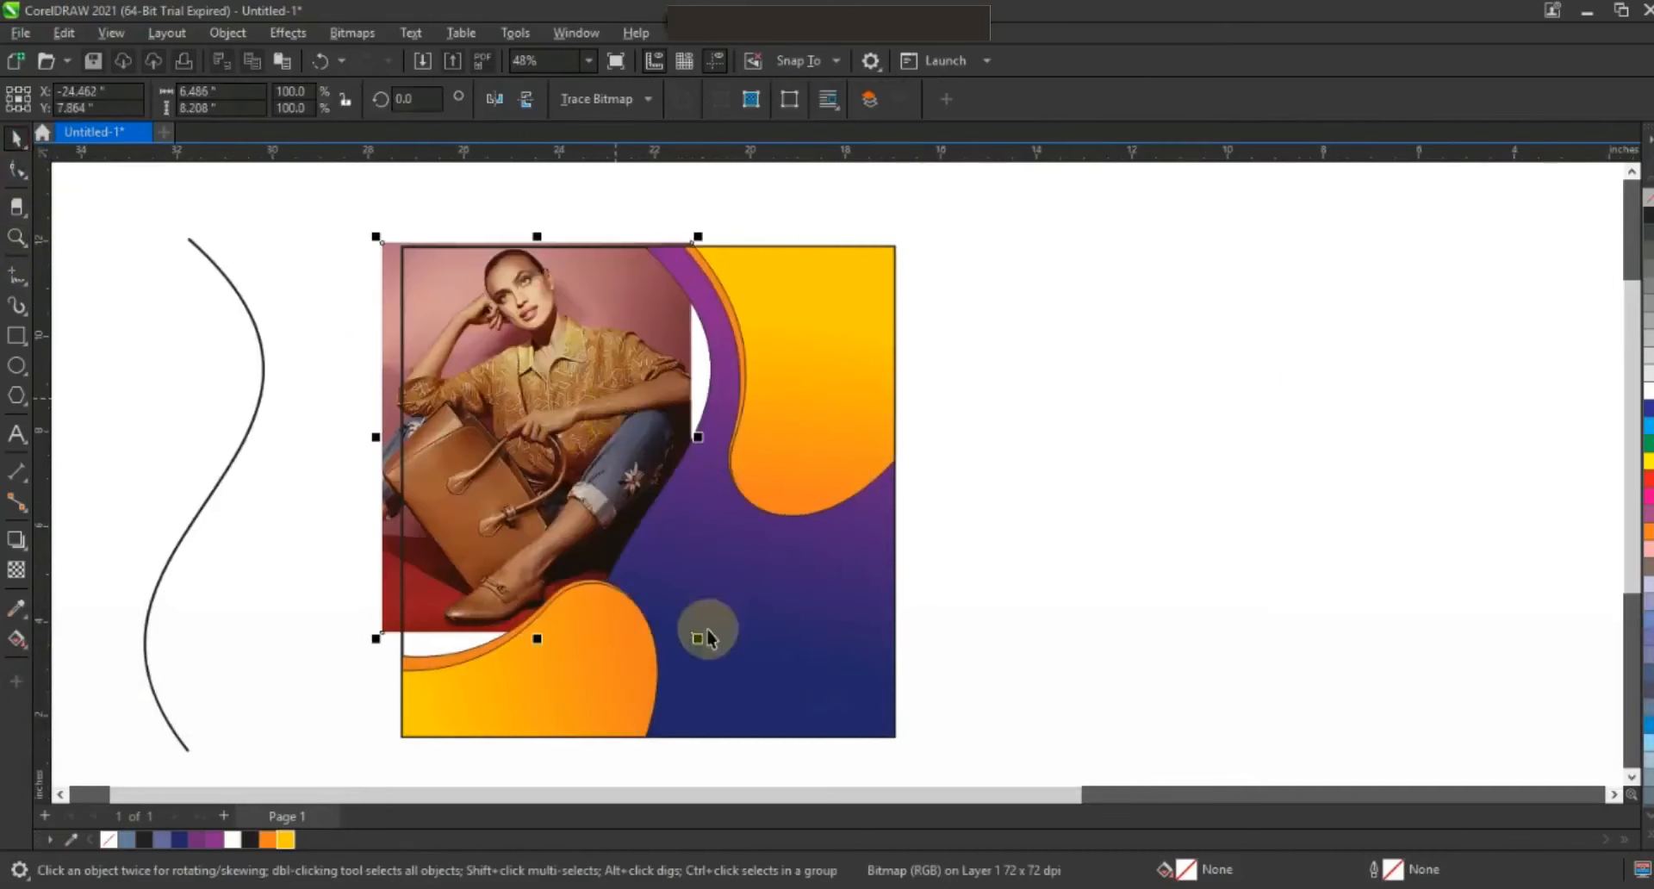
left_click_drag(701, 643, 725, 680)
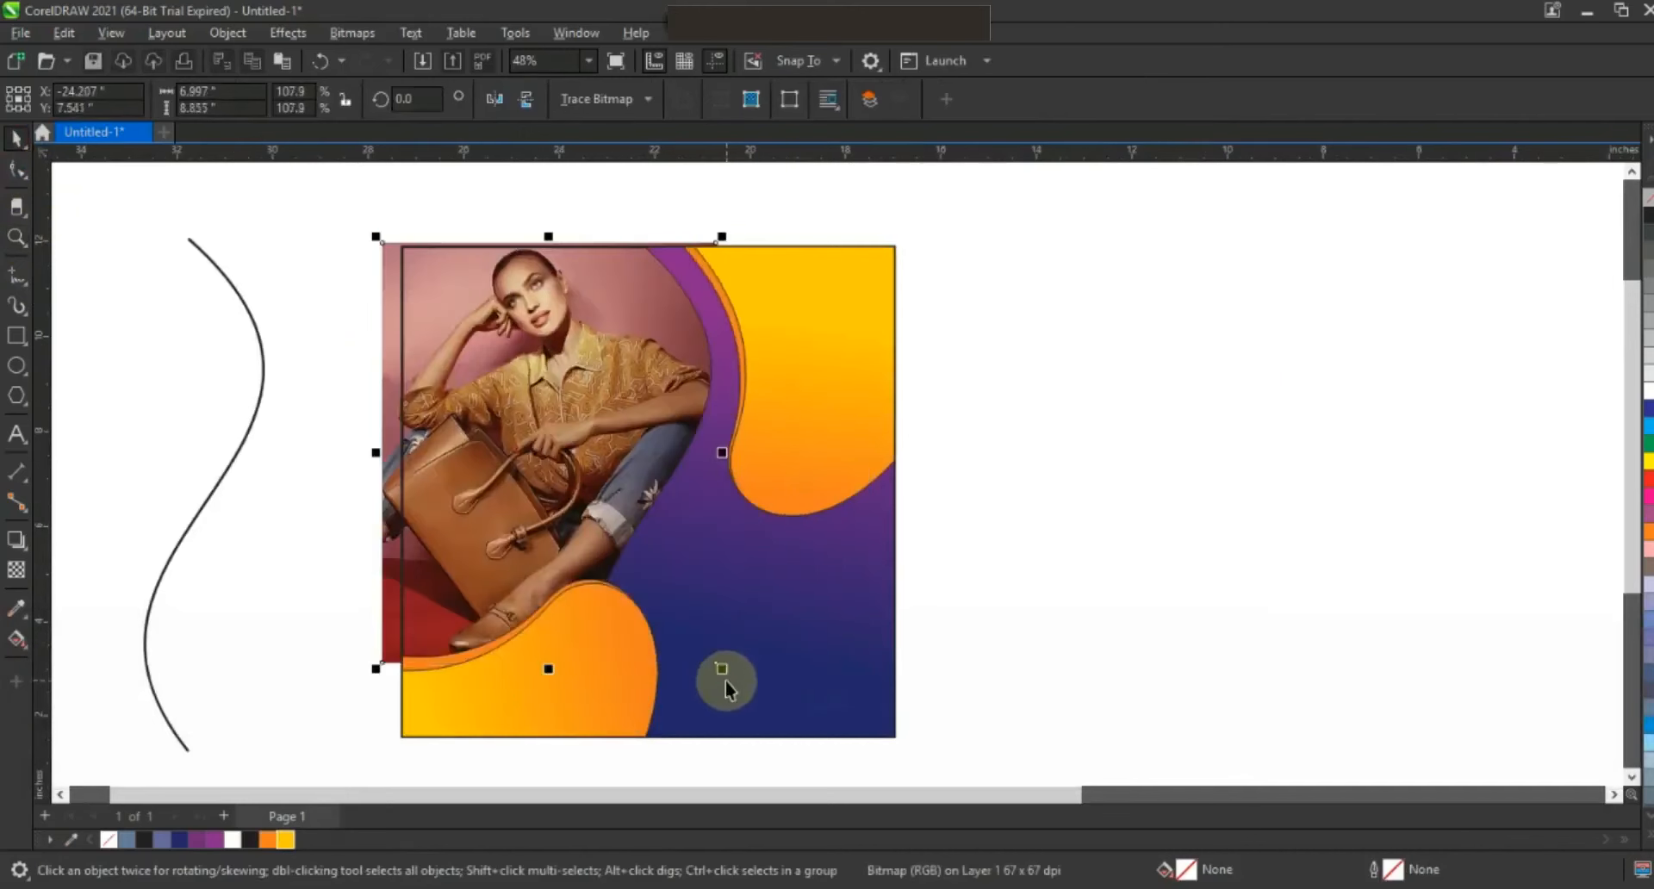
left_click(1117, 517)
Move the freestanding wavy curve onto the photo near the purple shape's edge and make its outline white.
left_click_drag(264, 389, 684, 373)
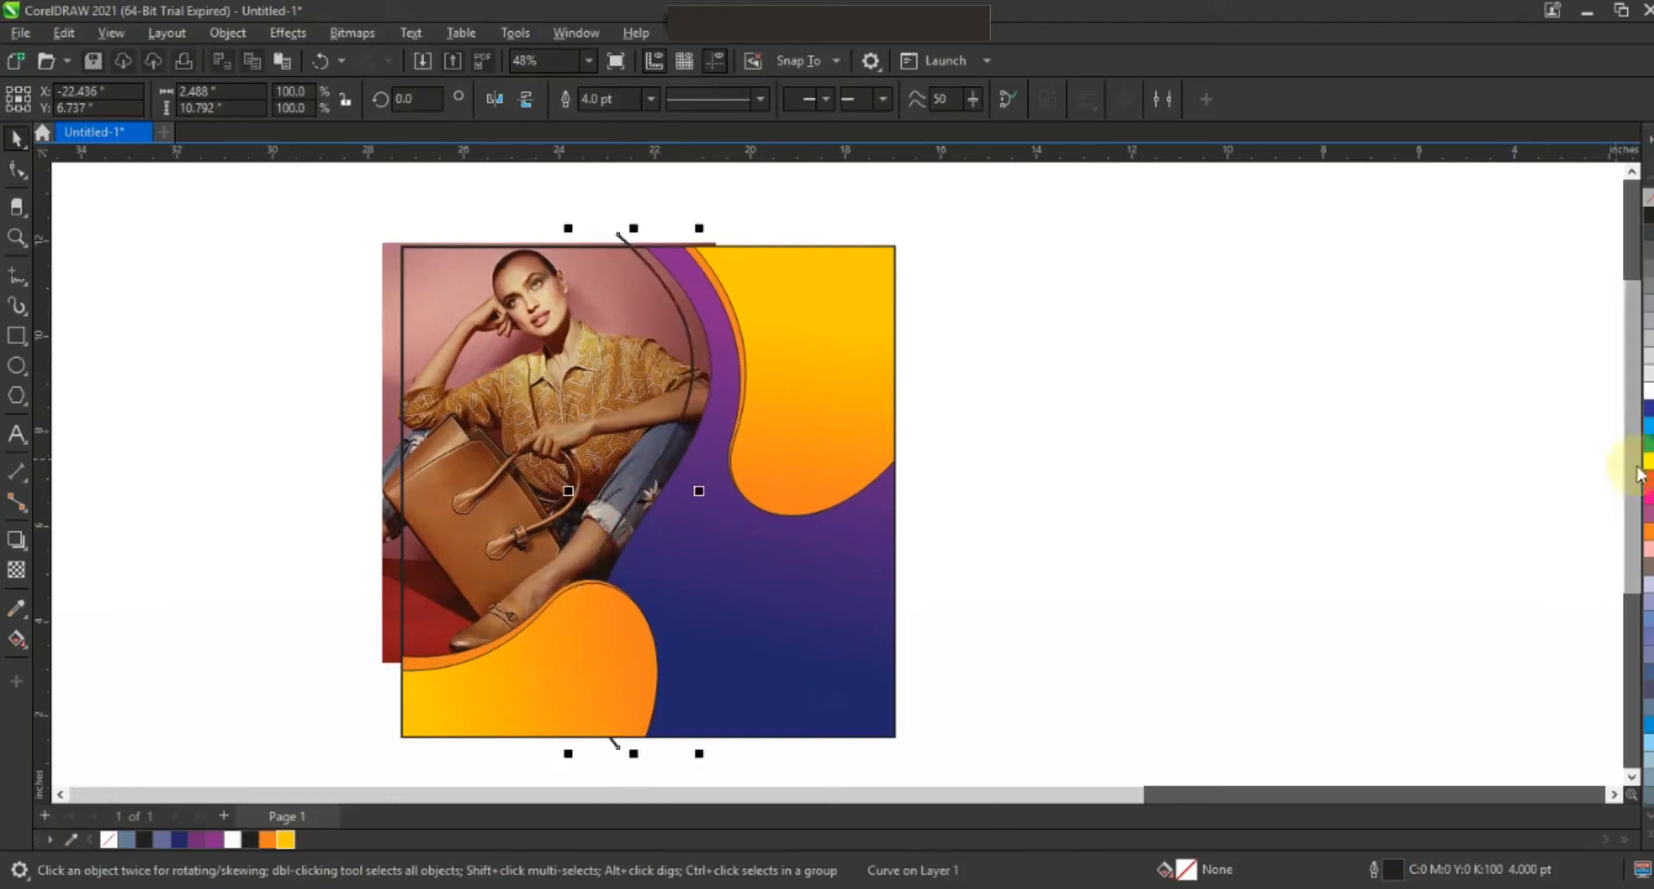
right_click(1650, 391)
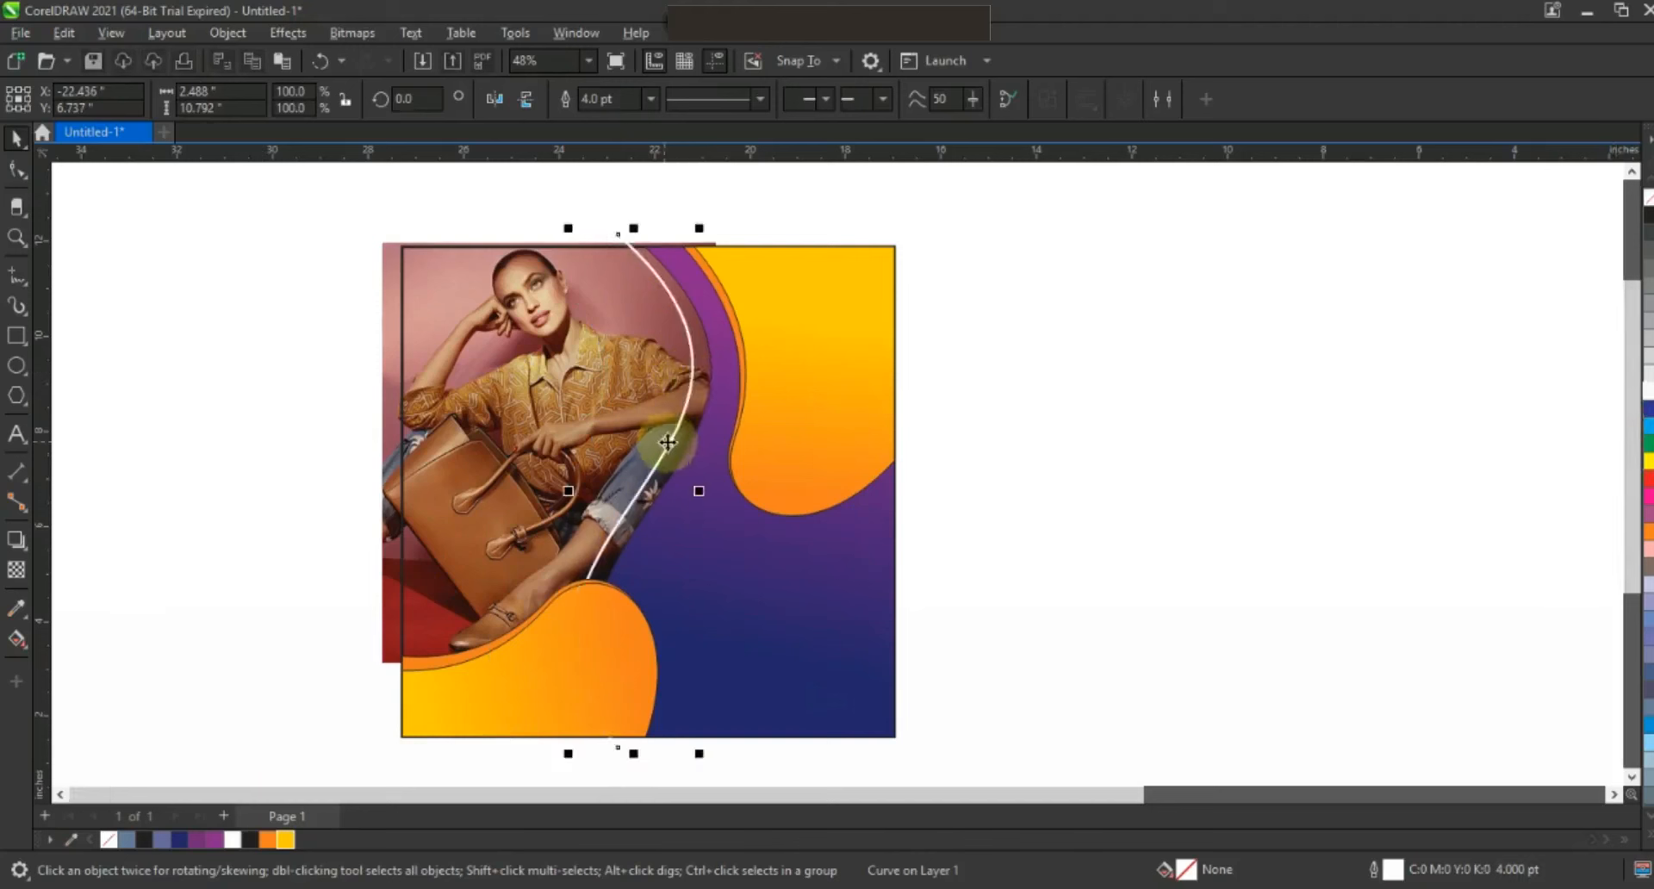
Rotate the white curve to about 7.9 degrees, shift it slightly toward the purple shape and bring it to the front.
left_click(667, 442)
left_click_drag(702, 756, 732, 731)
left_click_drag(653, 455, 677, 449)
key("shift+Page_Up")
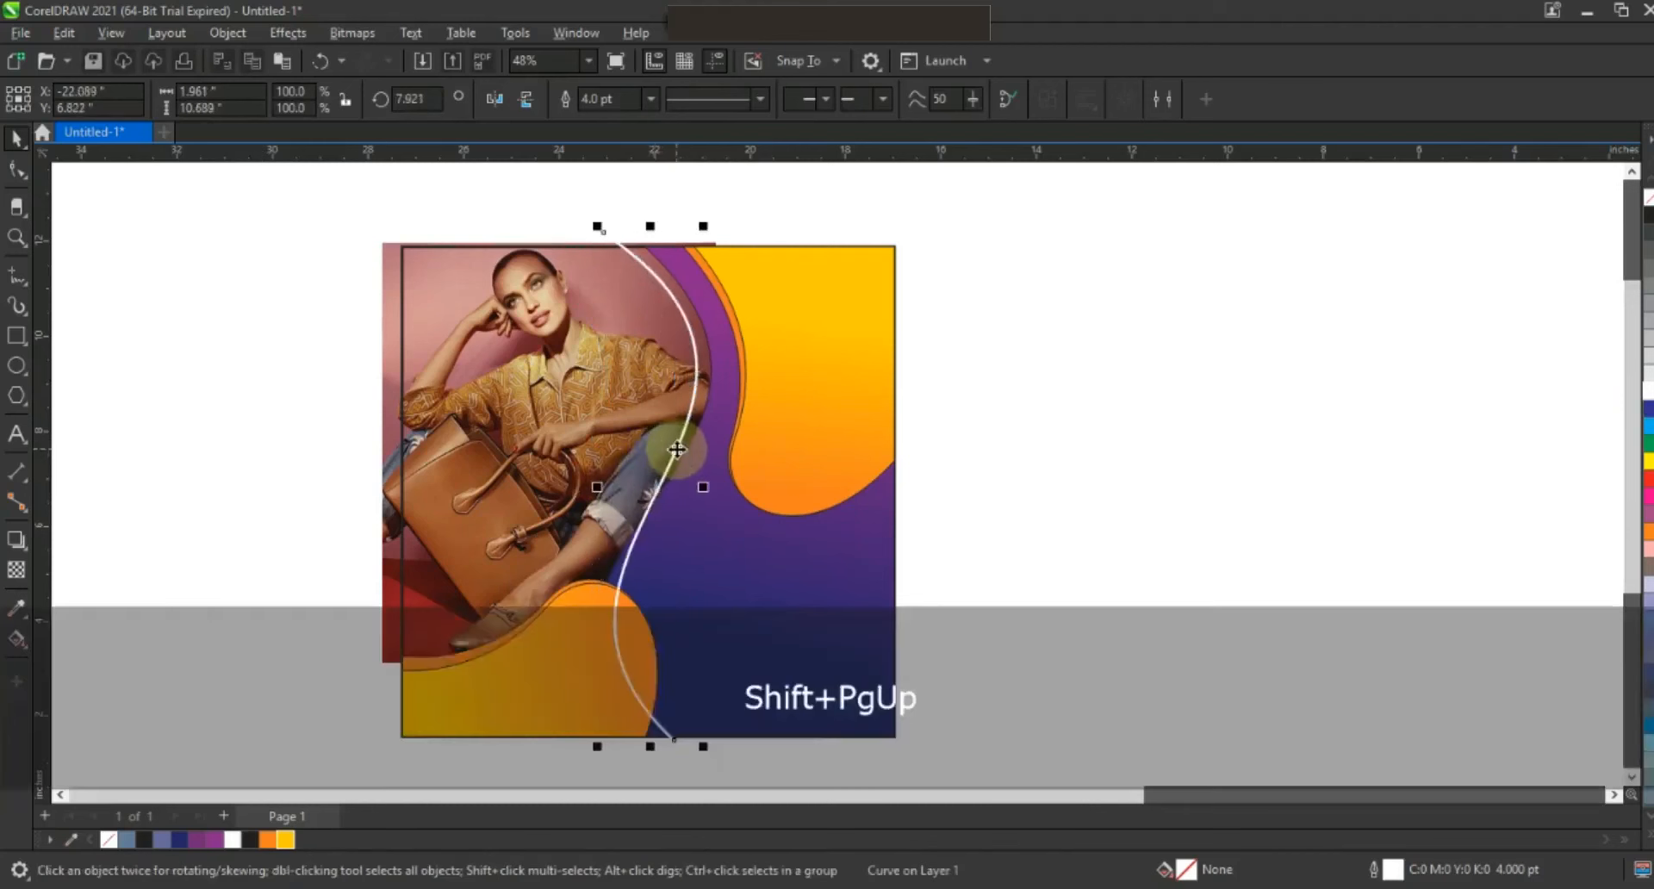
left_click(1087, 545)
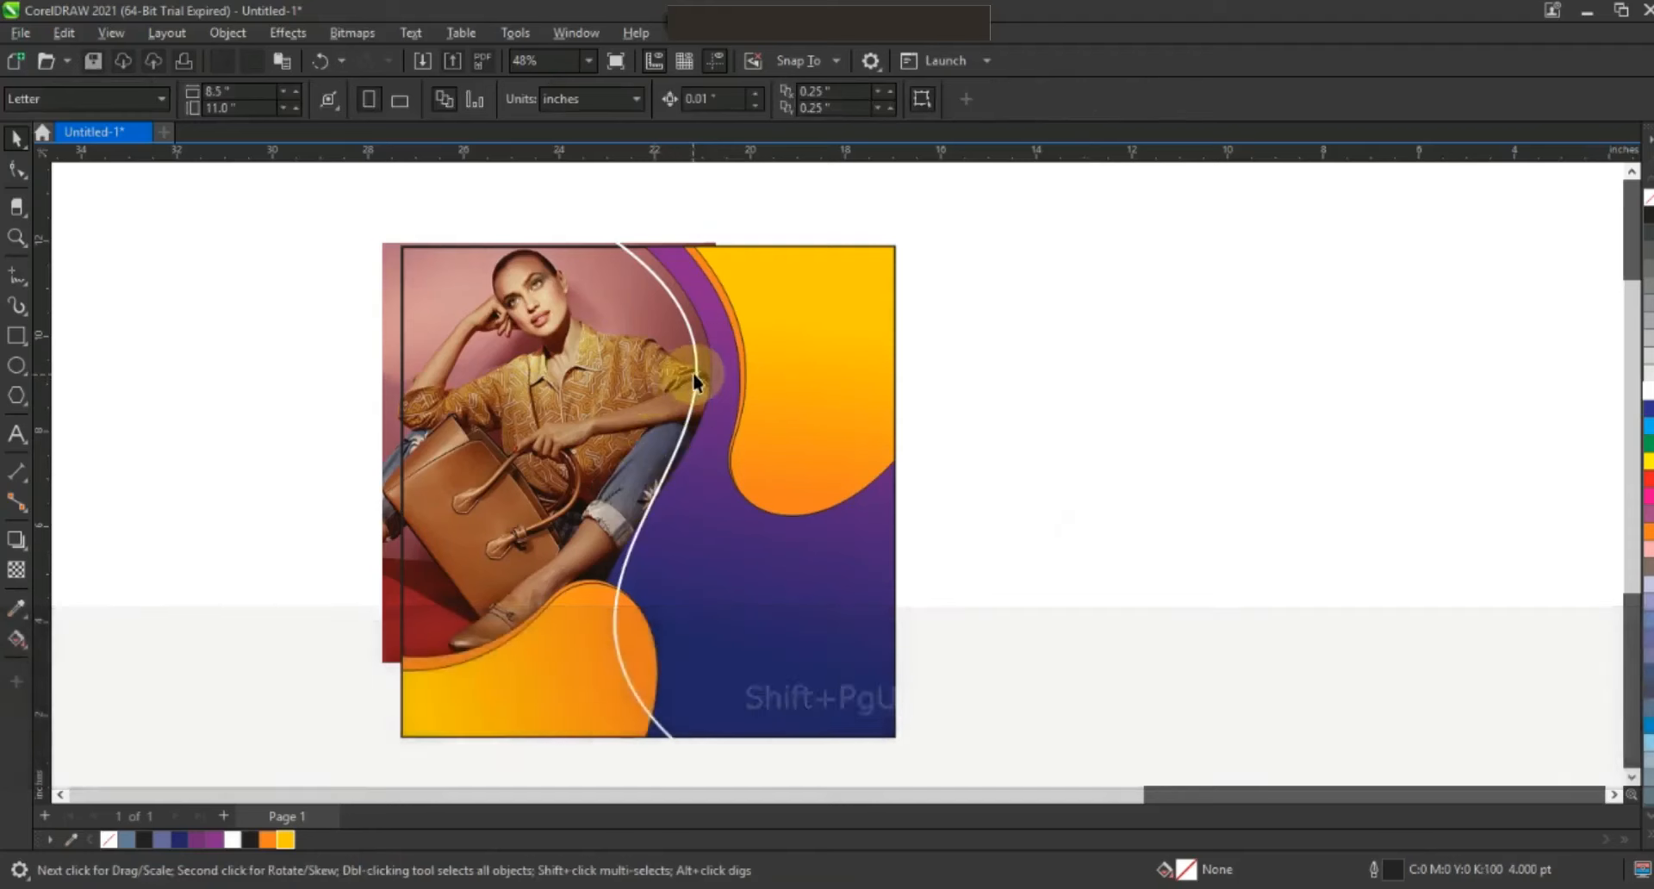
Nudge the white curve slightly left and set its outline width to 3 pt.
left_click(696, 374)
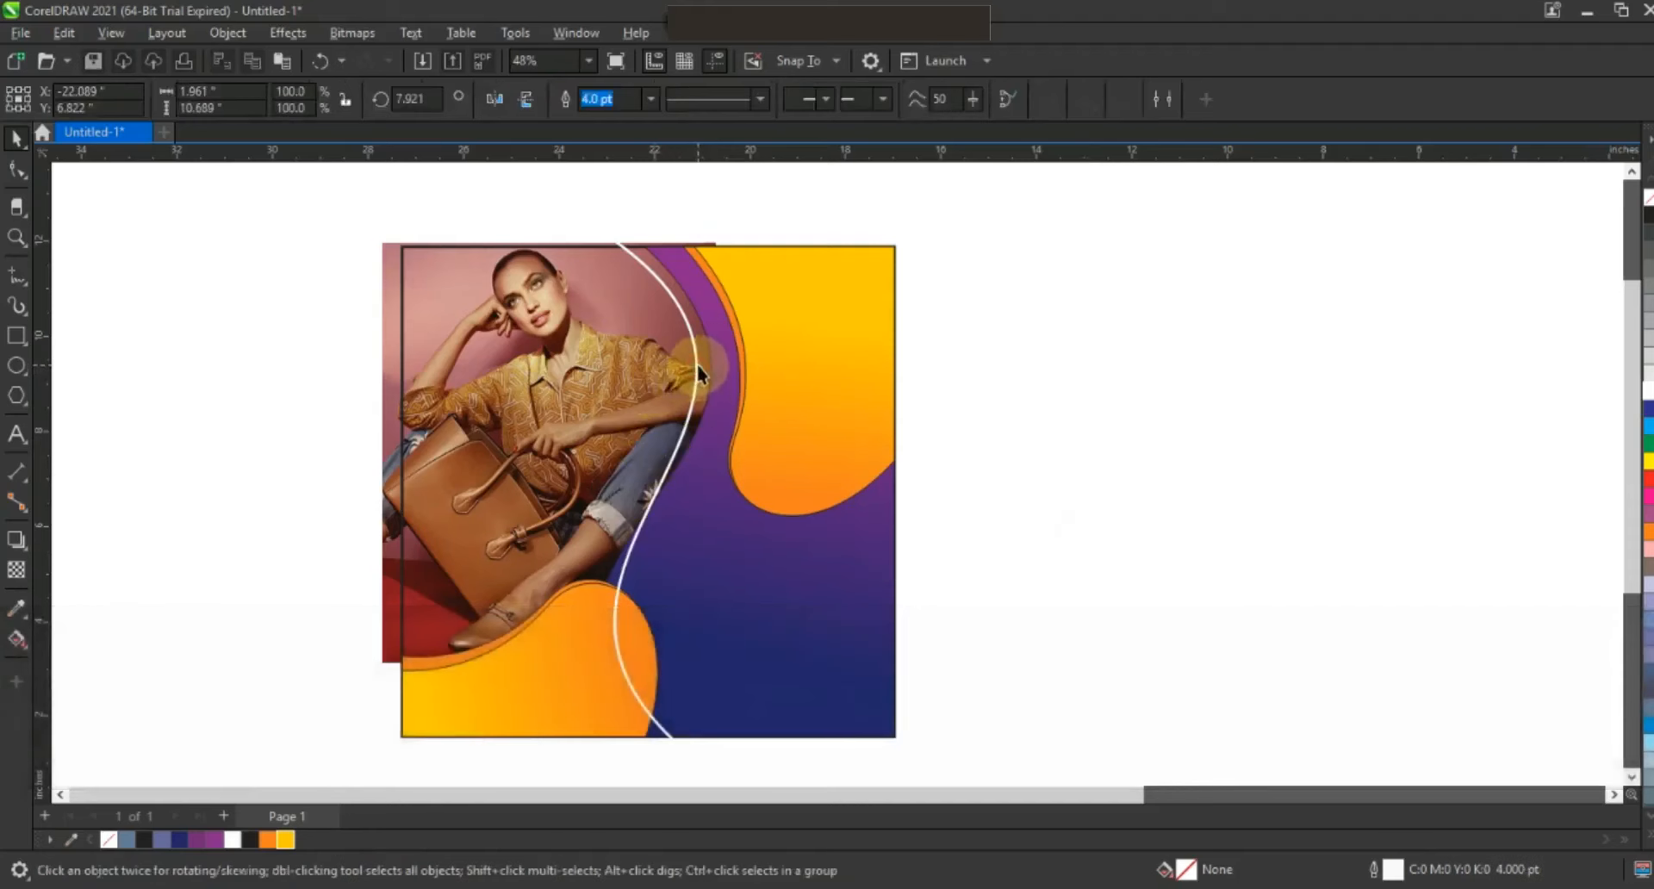
left_click_drag(696, 364, 691, 370)
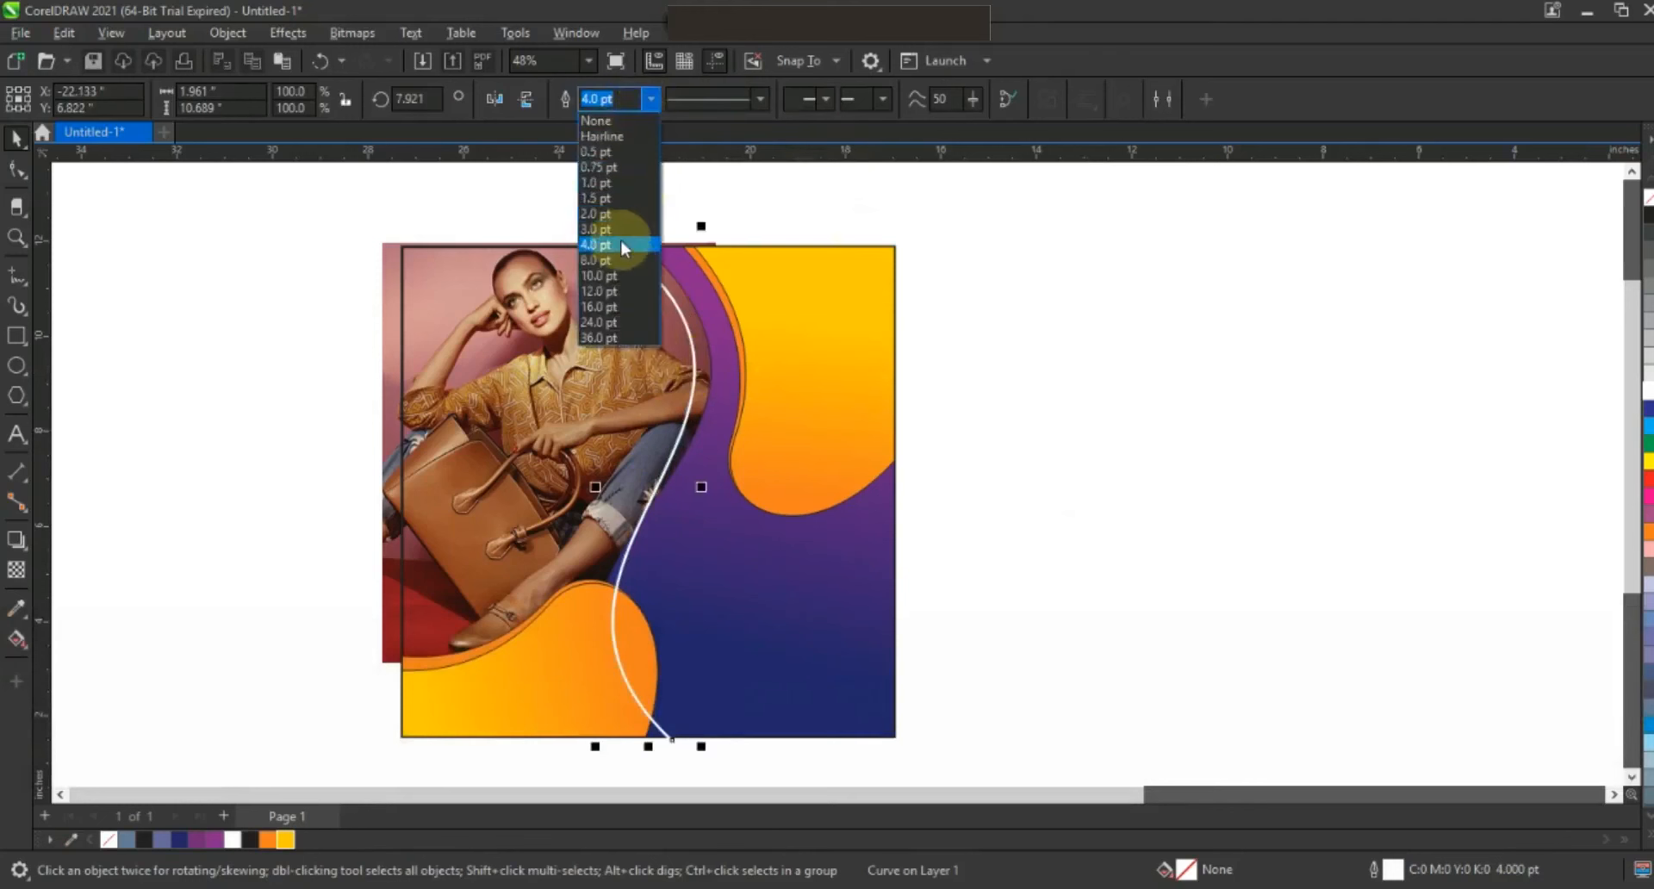
left_click(604, 229)
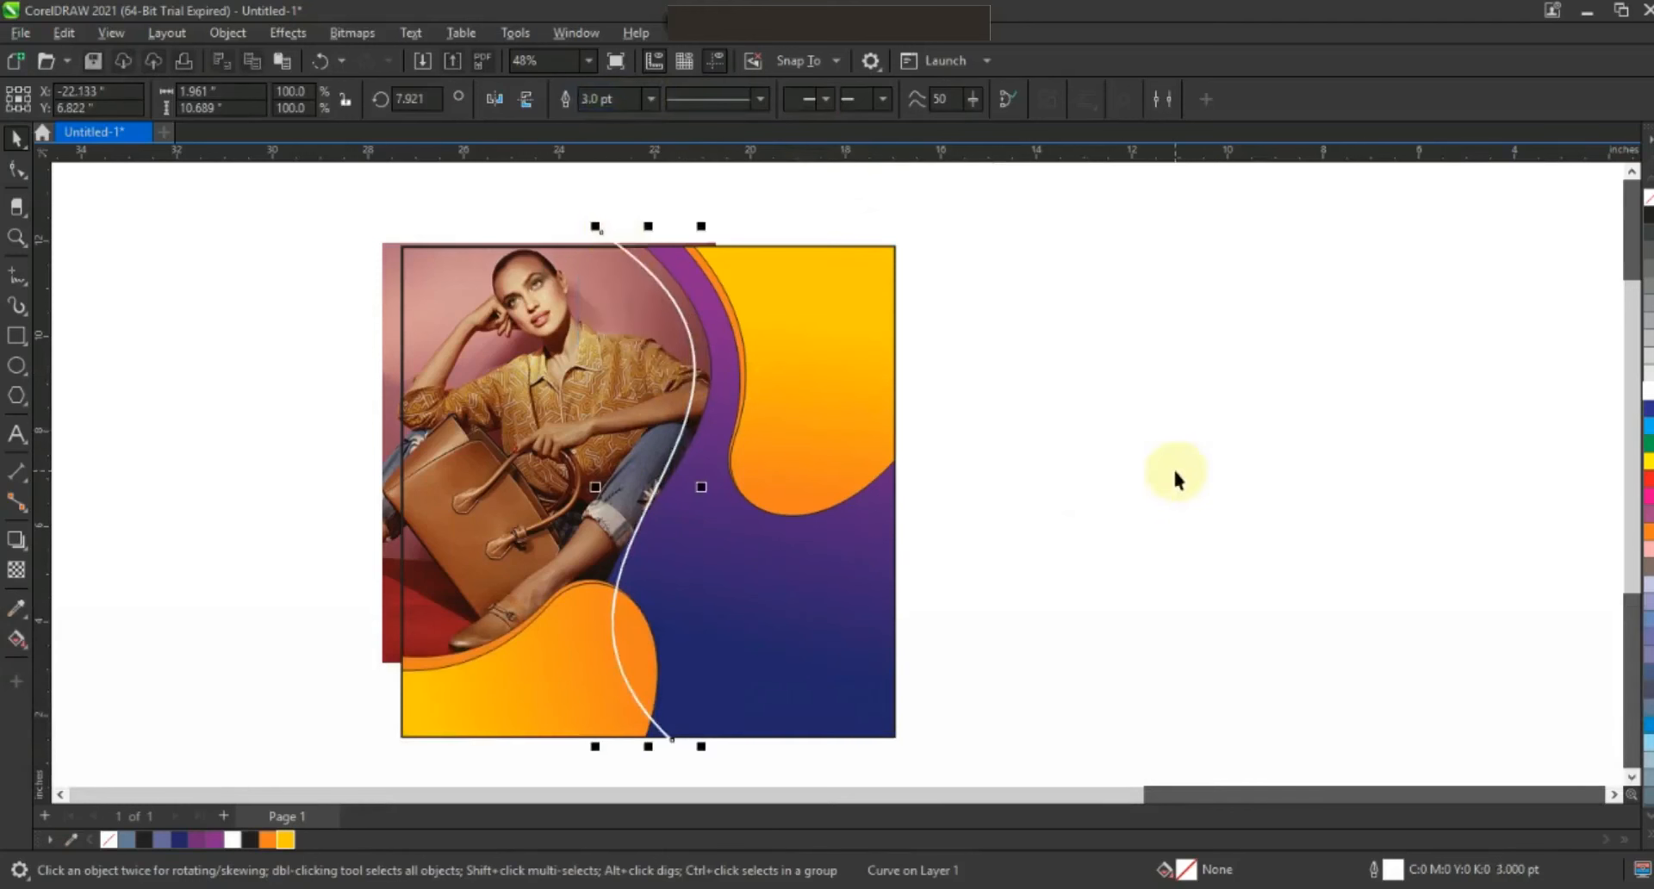
left_click(868, 538)
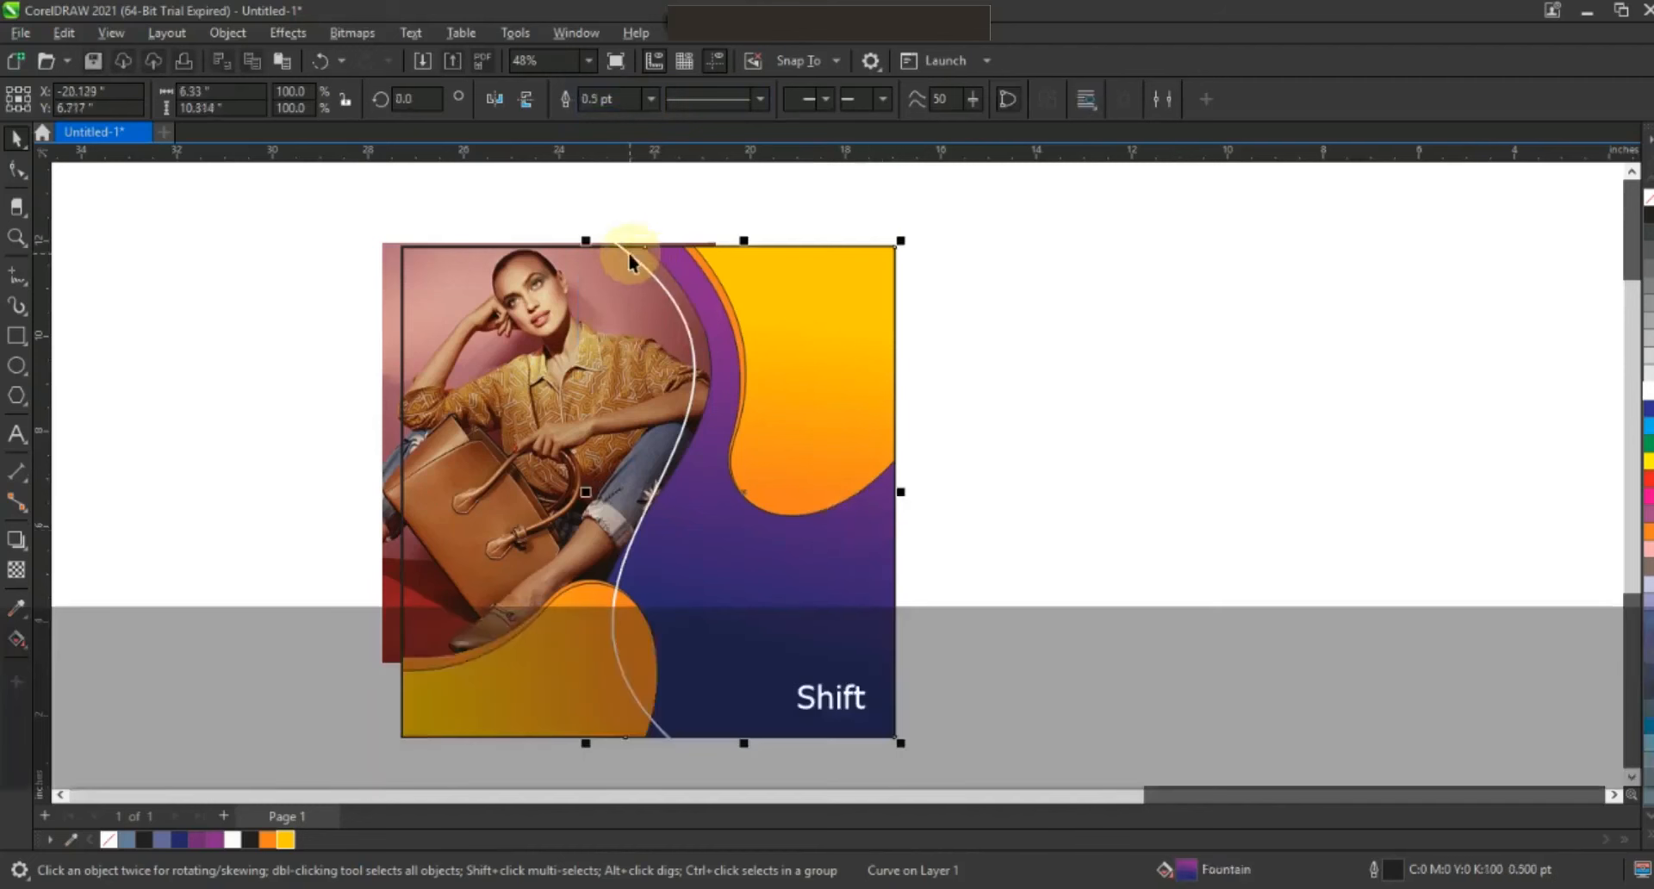
left_click(629, 258, "shift")
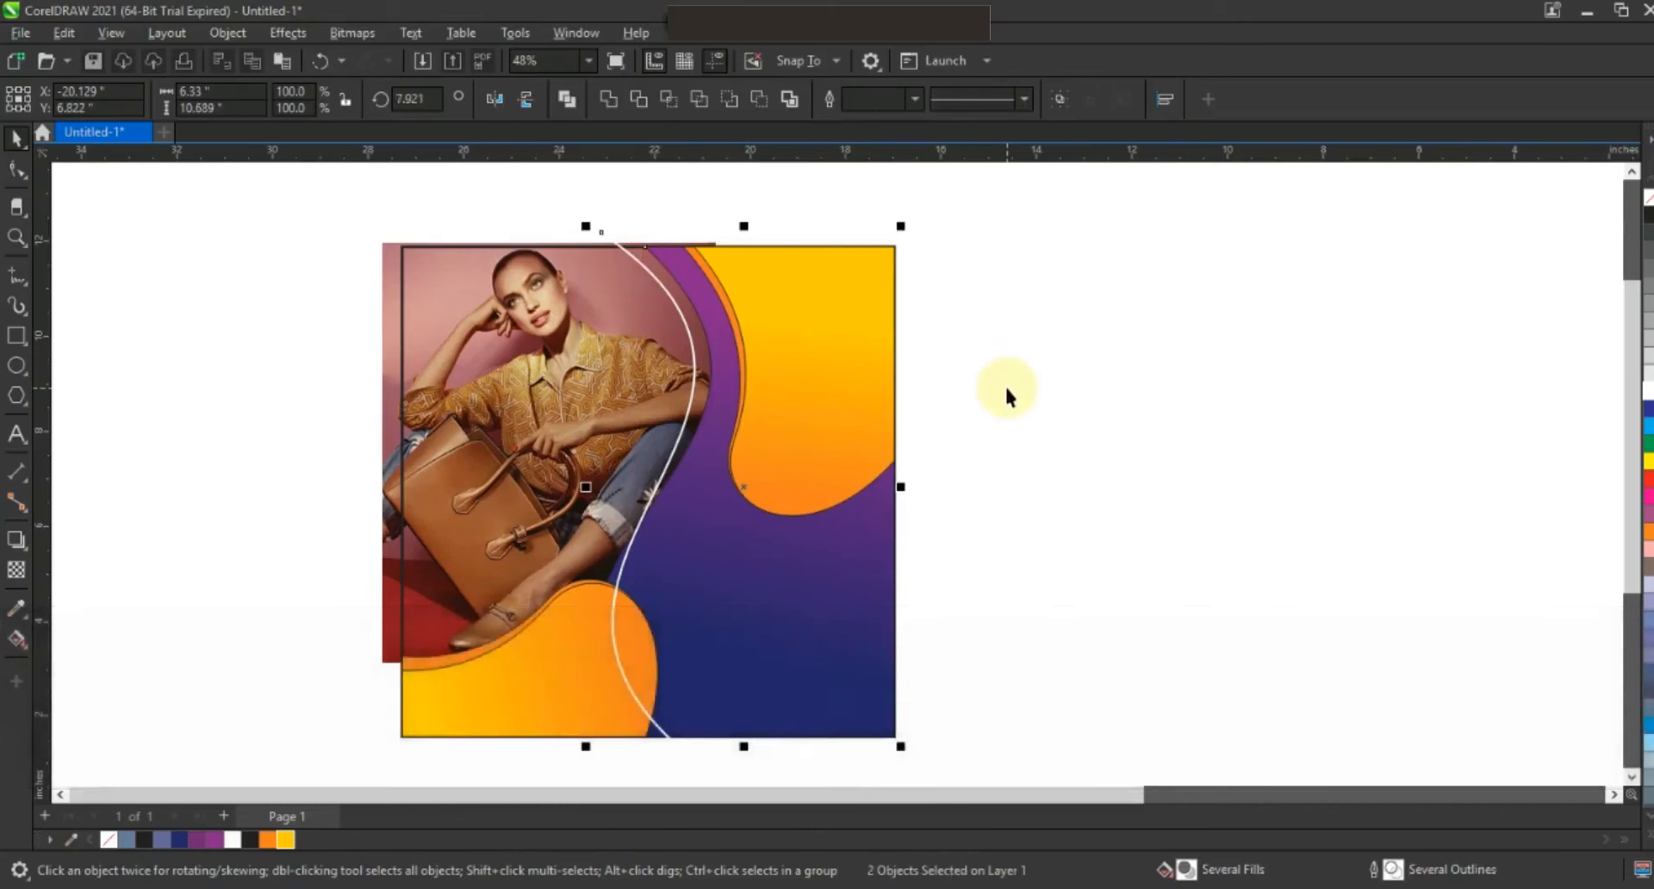
left_click(1006, 392)
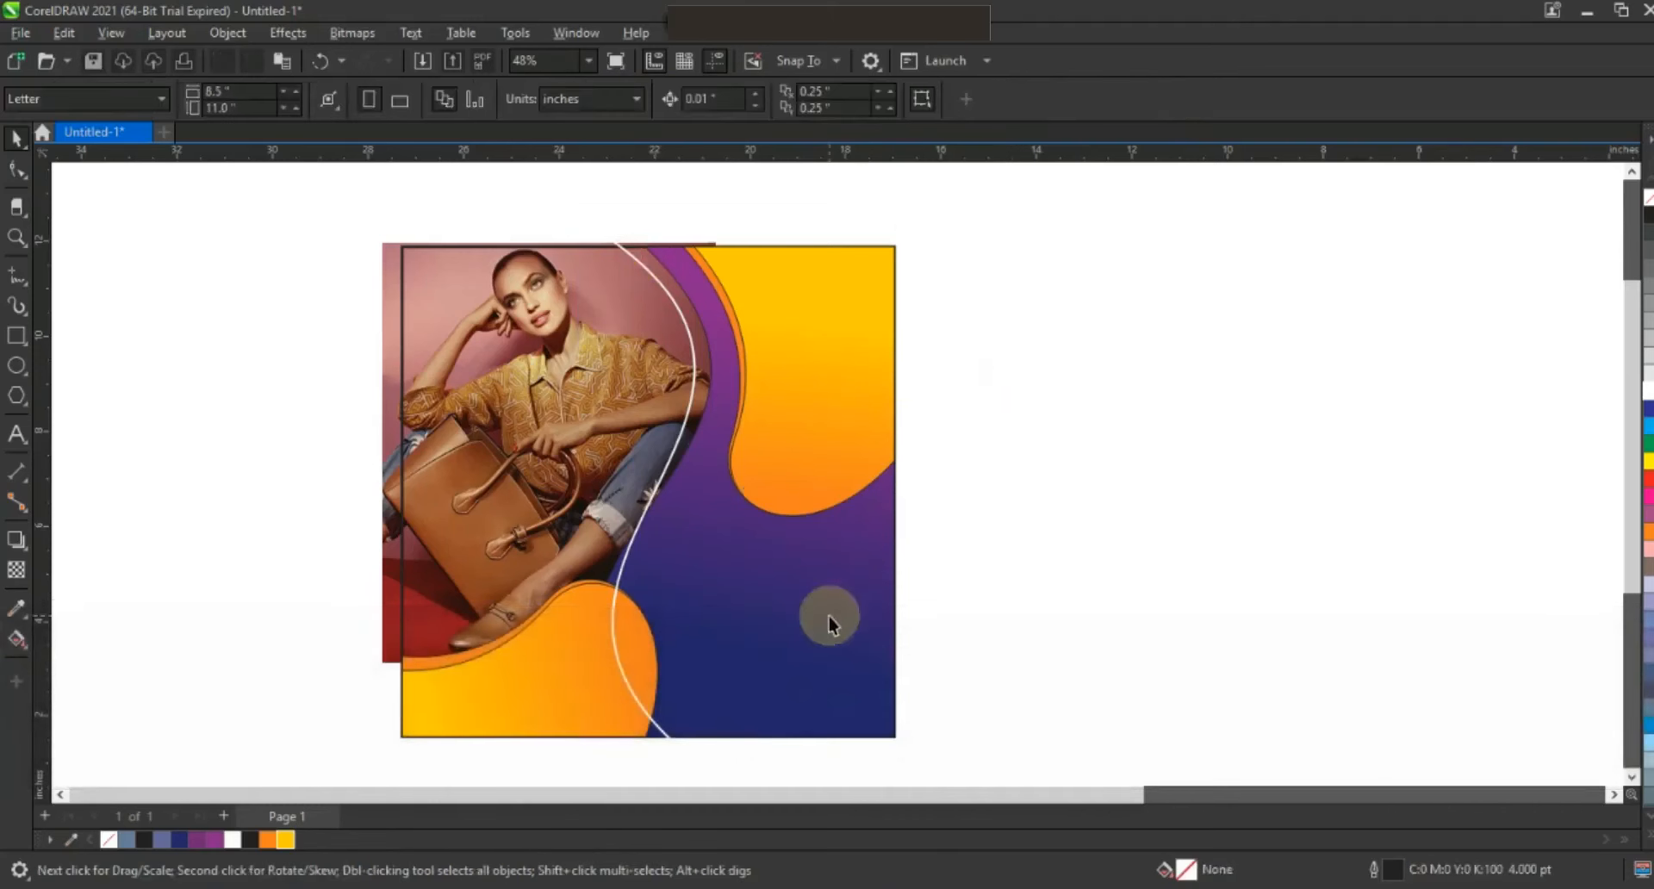
Remove the outlines from the purple shape and the four orange and yellow corner shapes together.
left_click(829, 622)
left_click(726, 310, "shift")
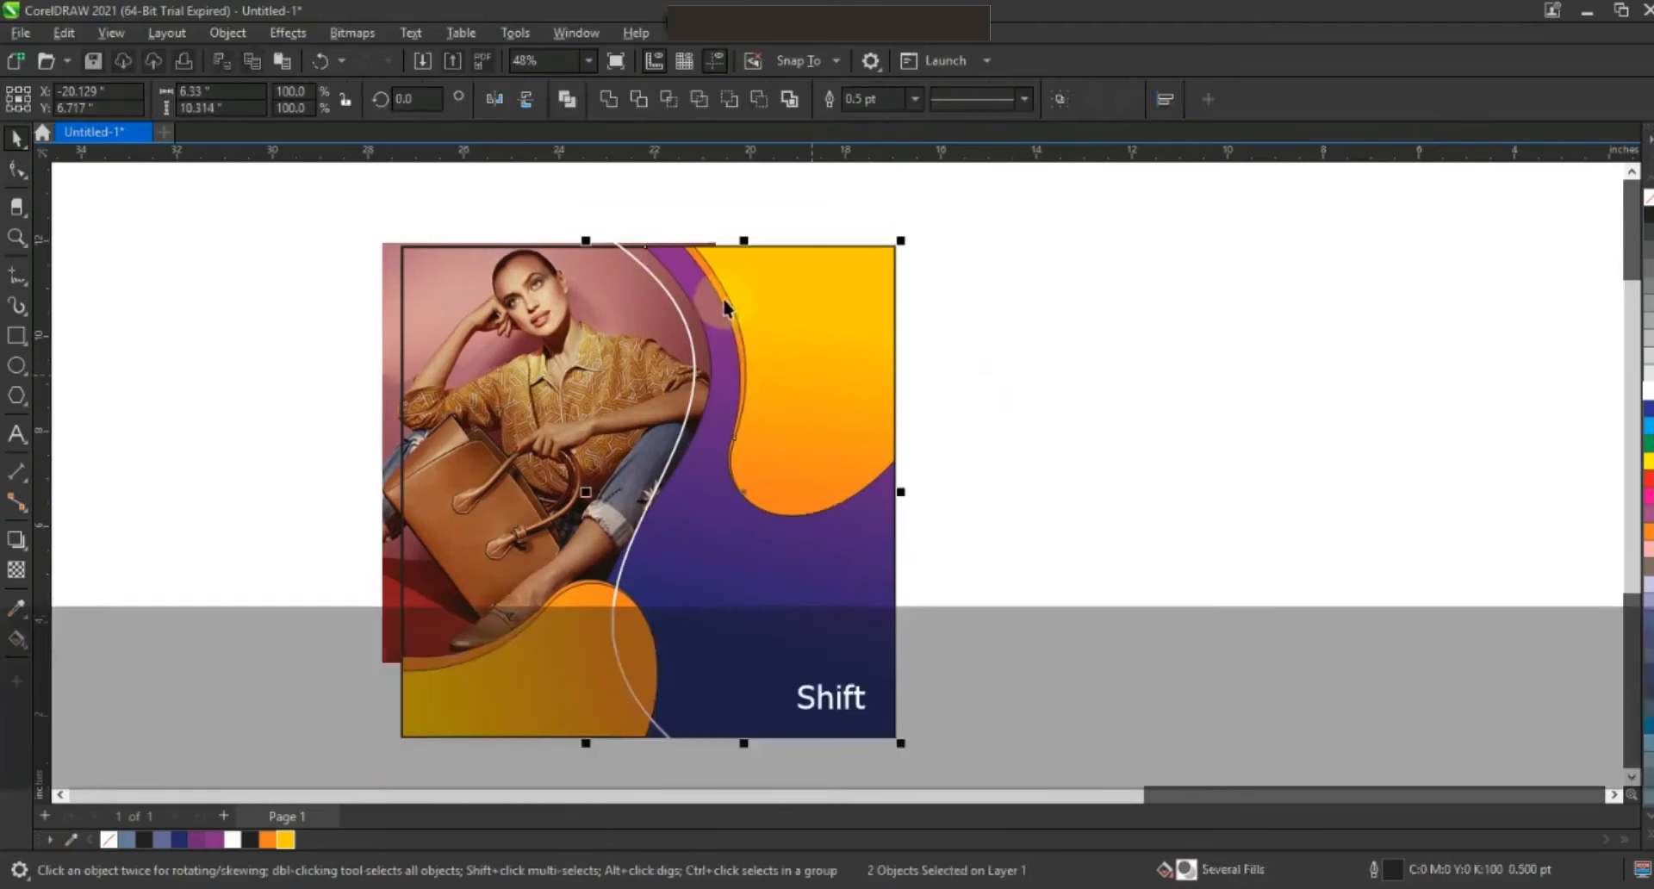
left_click(420, 668, "shift")
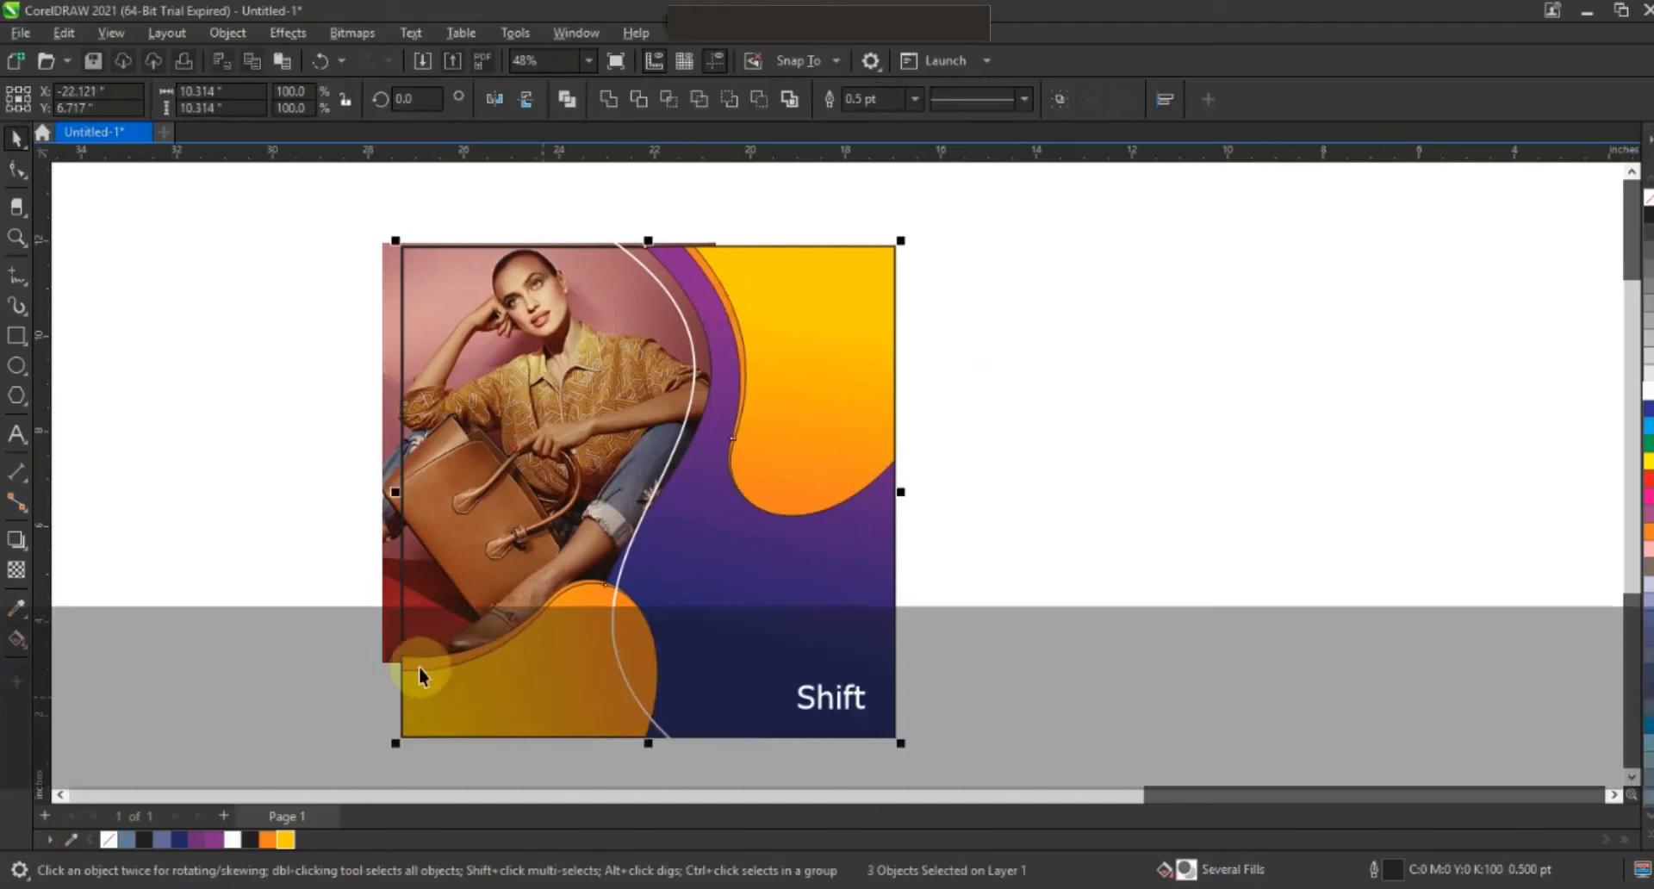
left_click(418, 665, "shift")
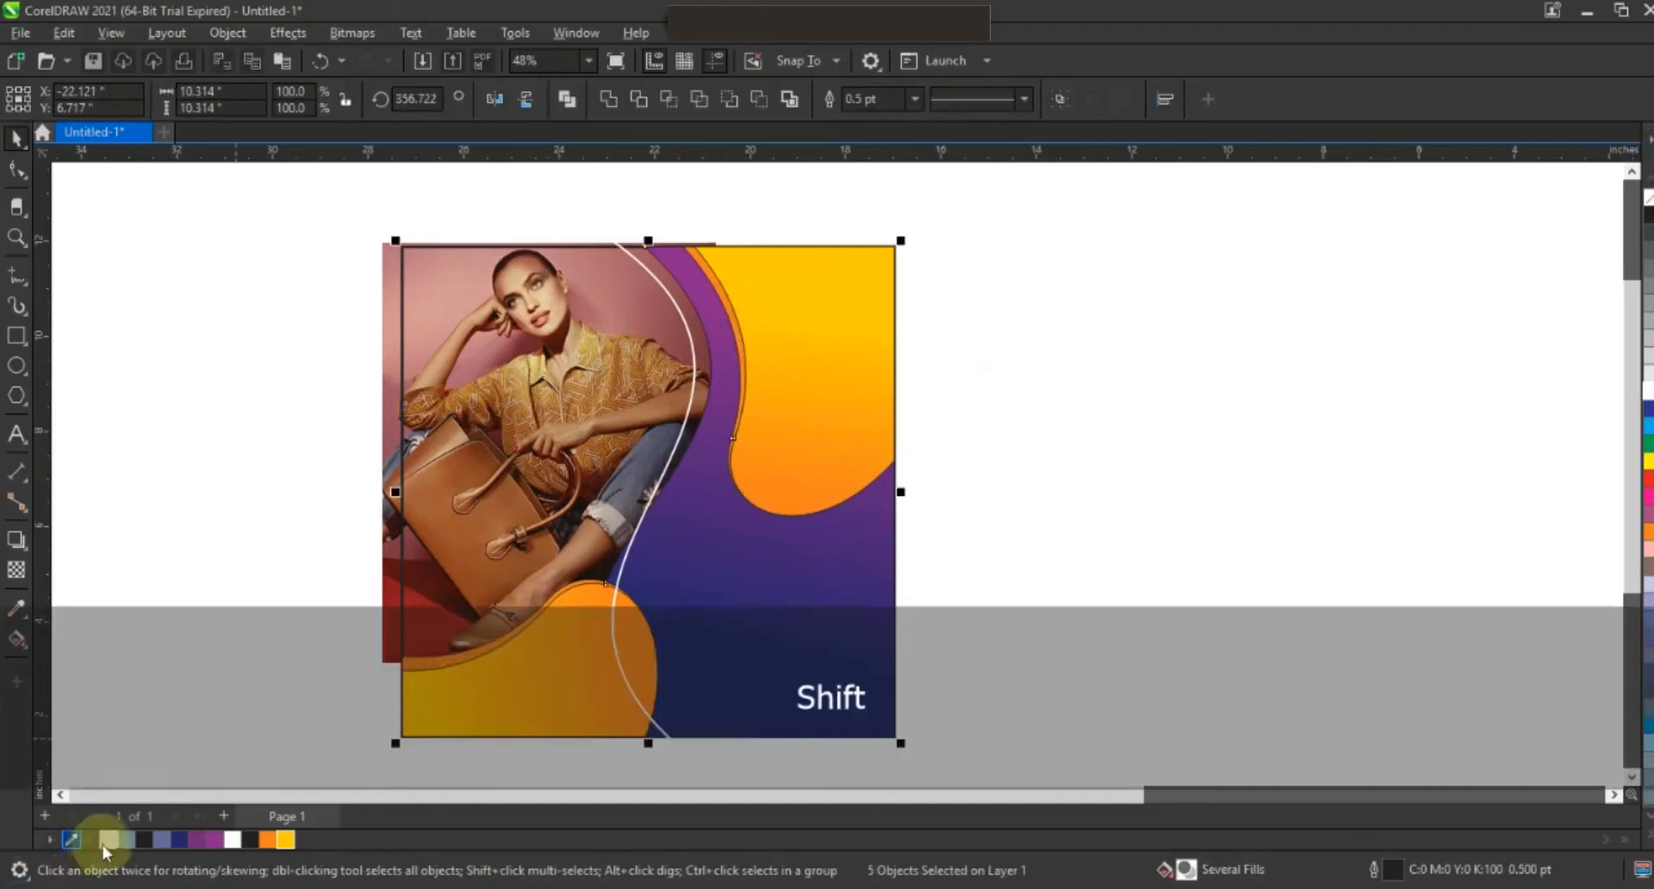
right_click(107, 841)
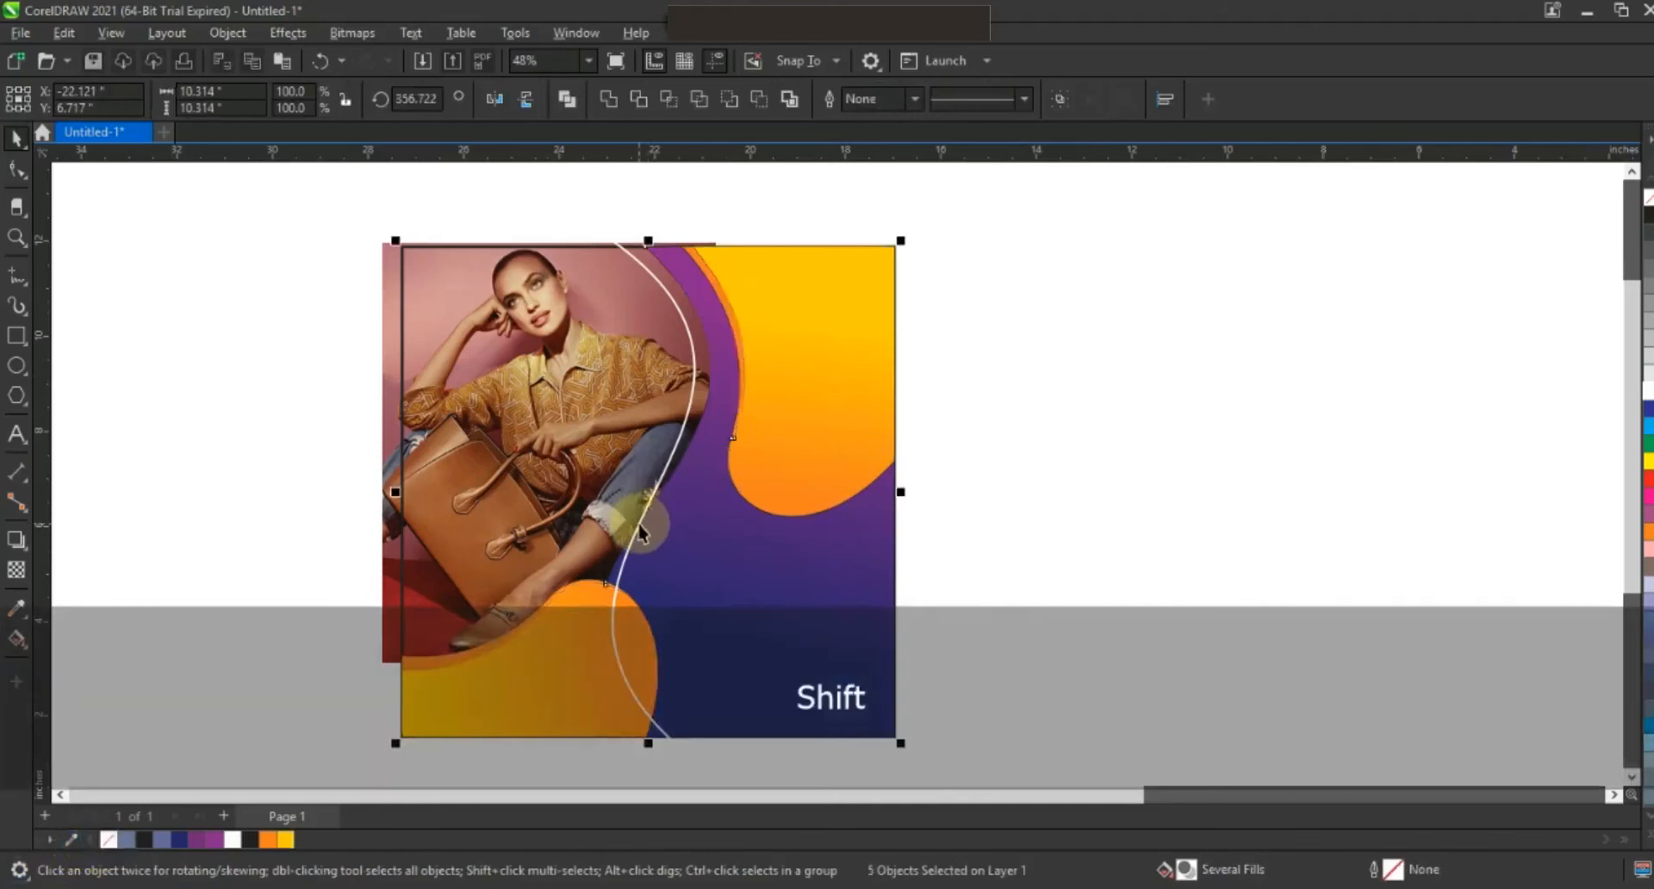
Add the white curve and the model photo to the selected shapes and PowerClip them all inside the square frame.
left_click(386, 280, "shift")
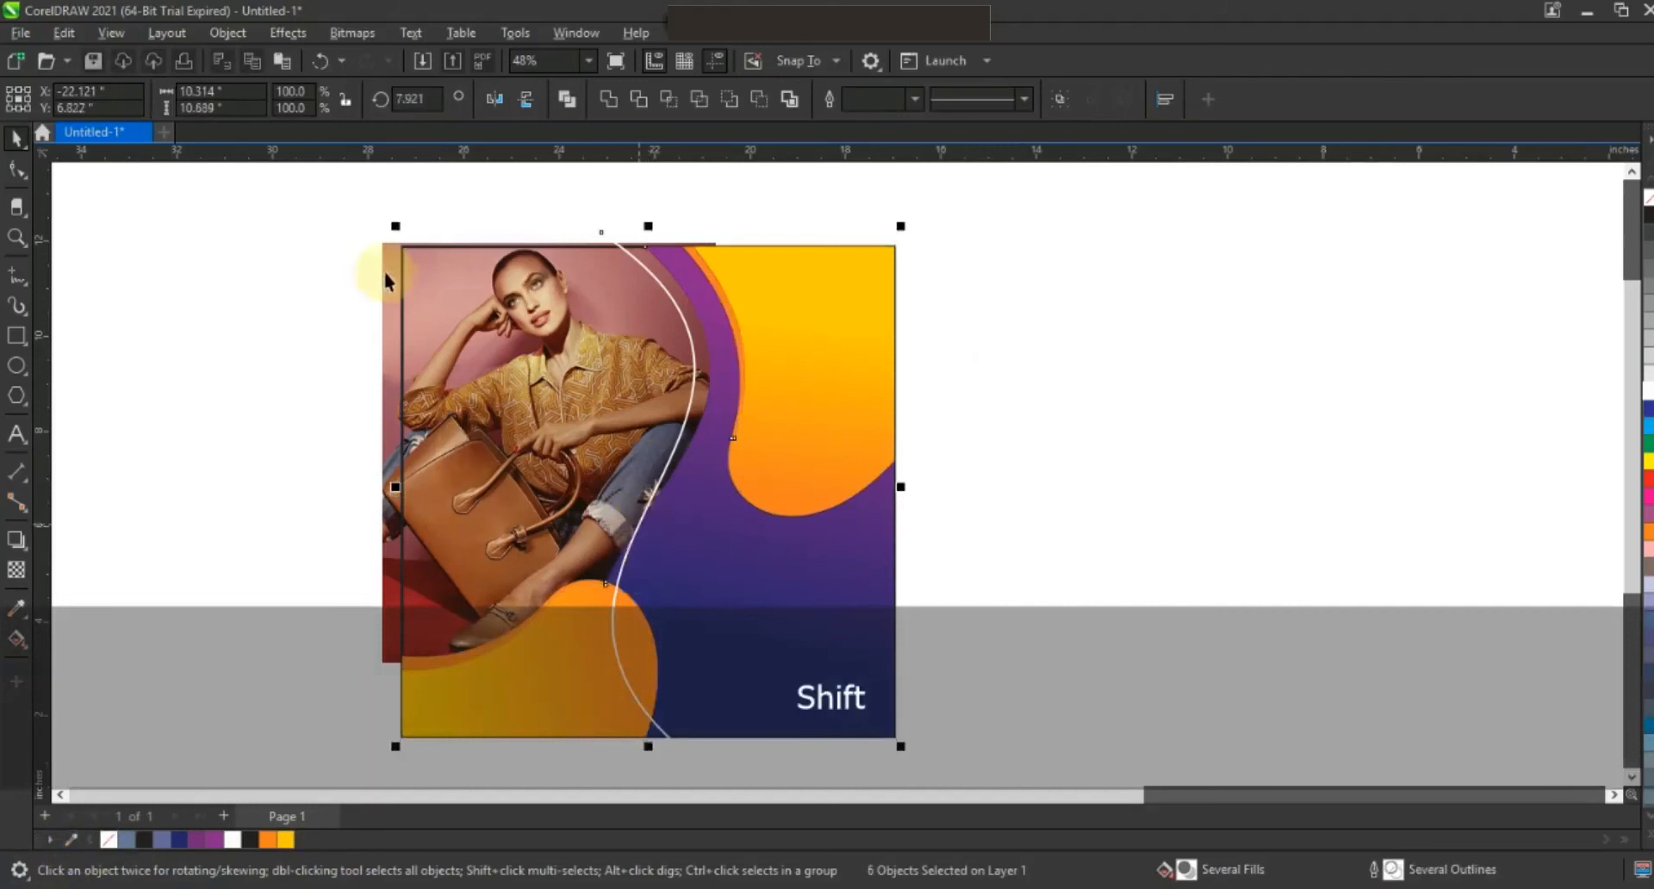
left_click(390, 306, "shift")
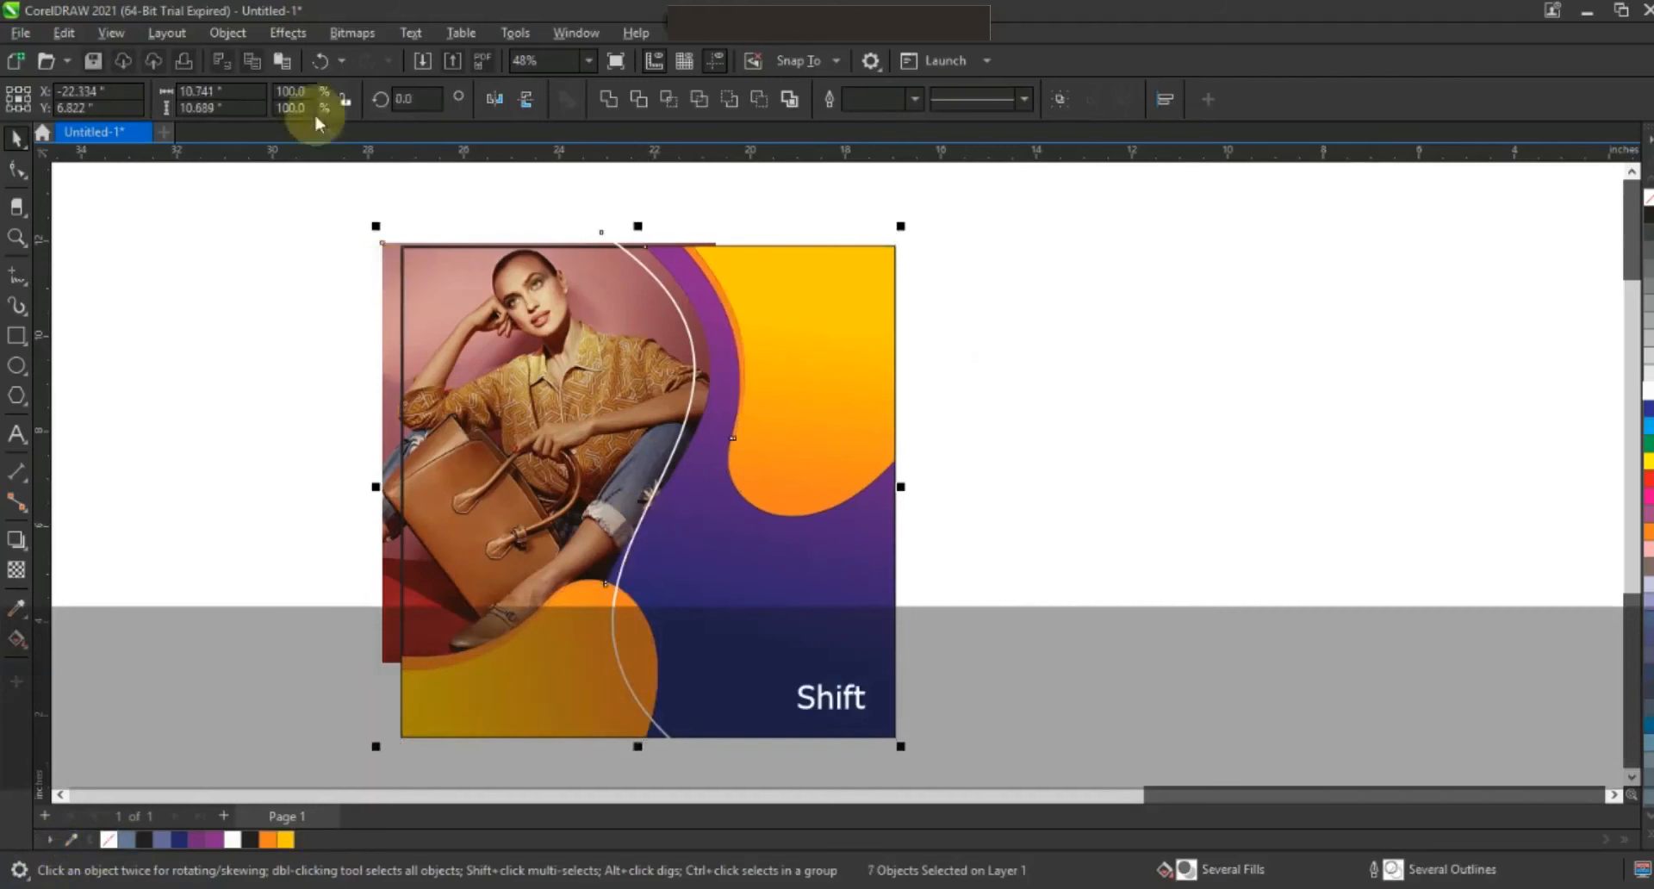
left_click(243, 35)
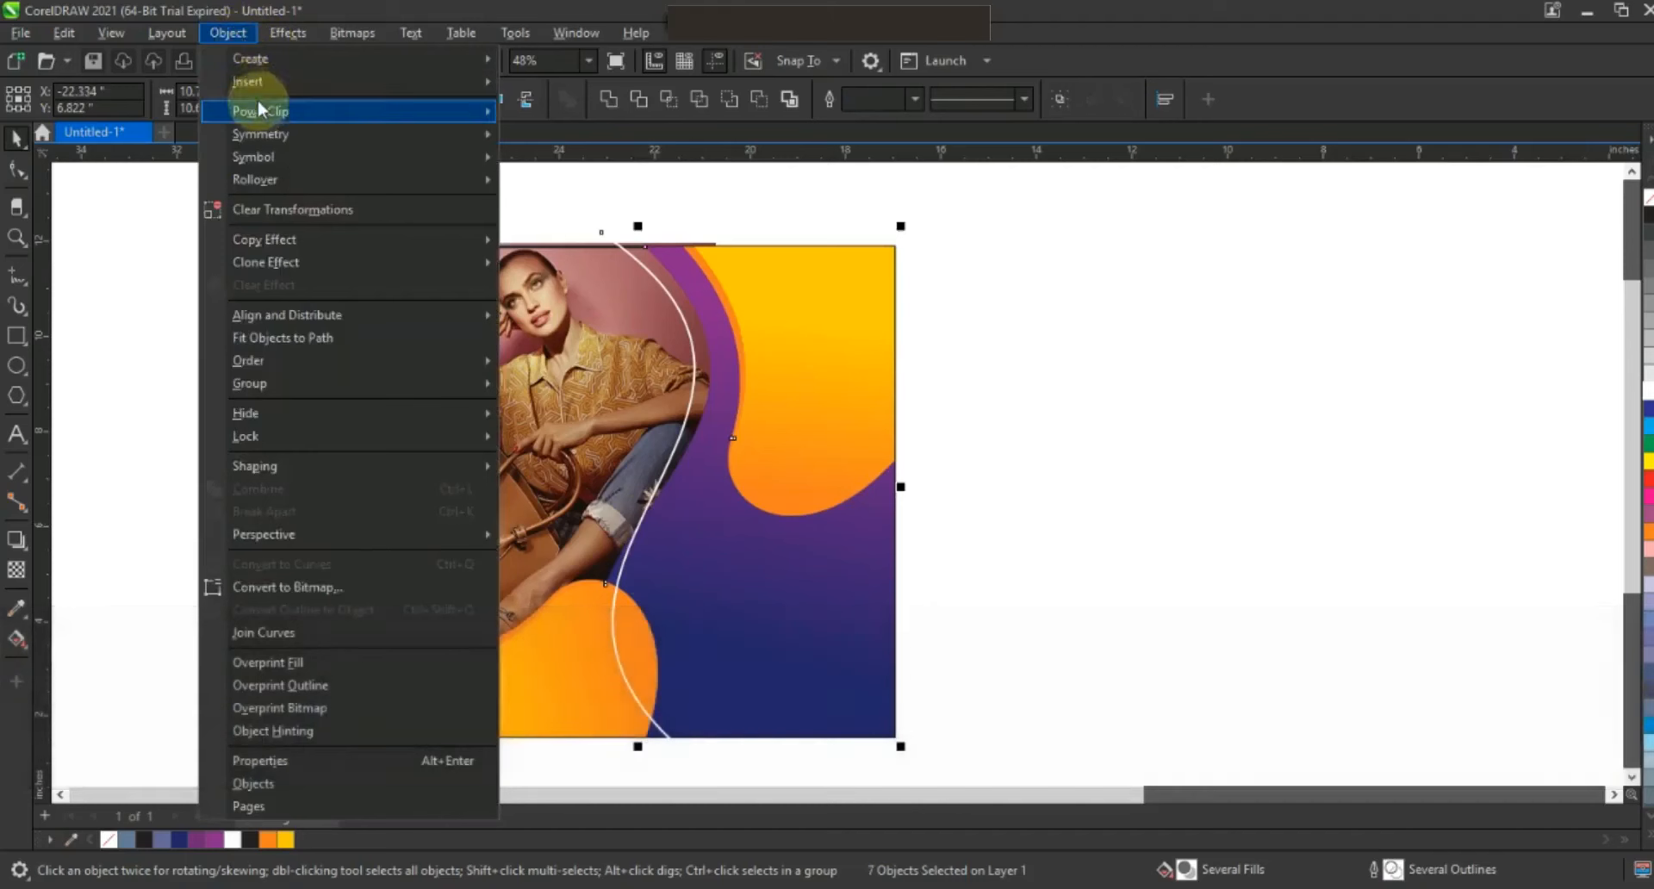
mouse_move(271, 115)
left_click(522, 115)
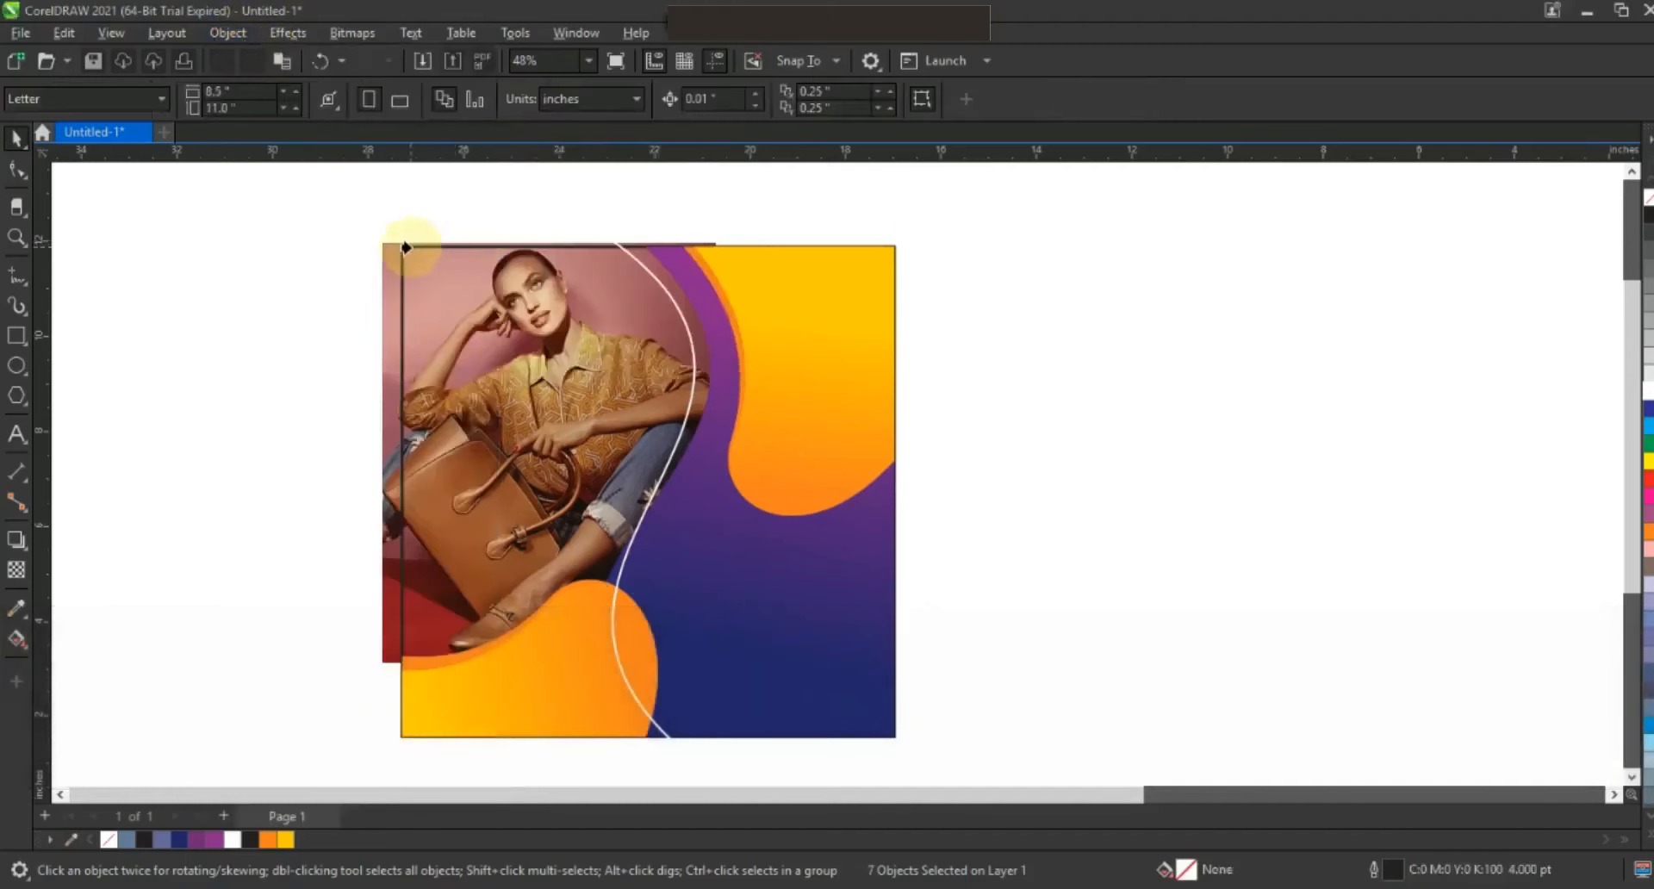
left_click(410, 251)
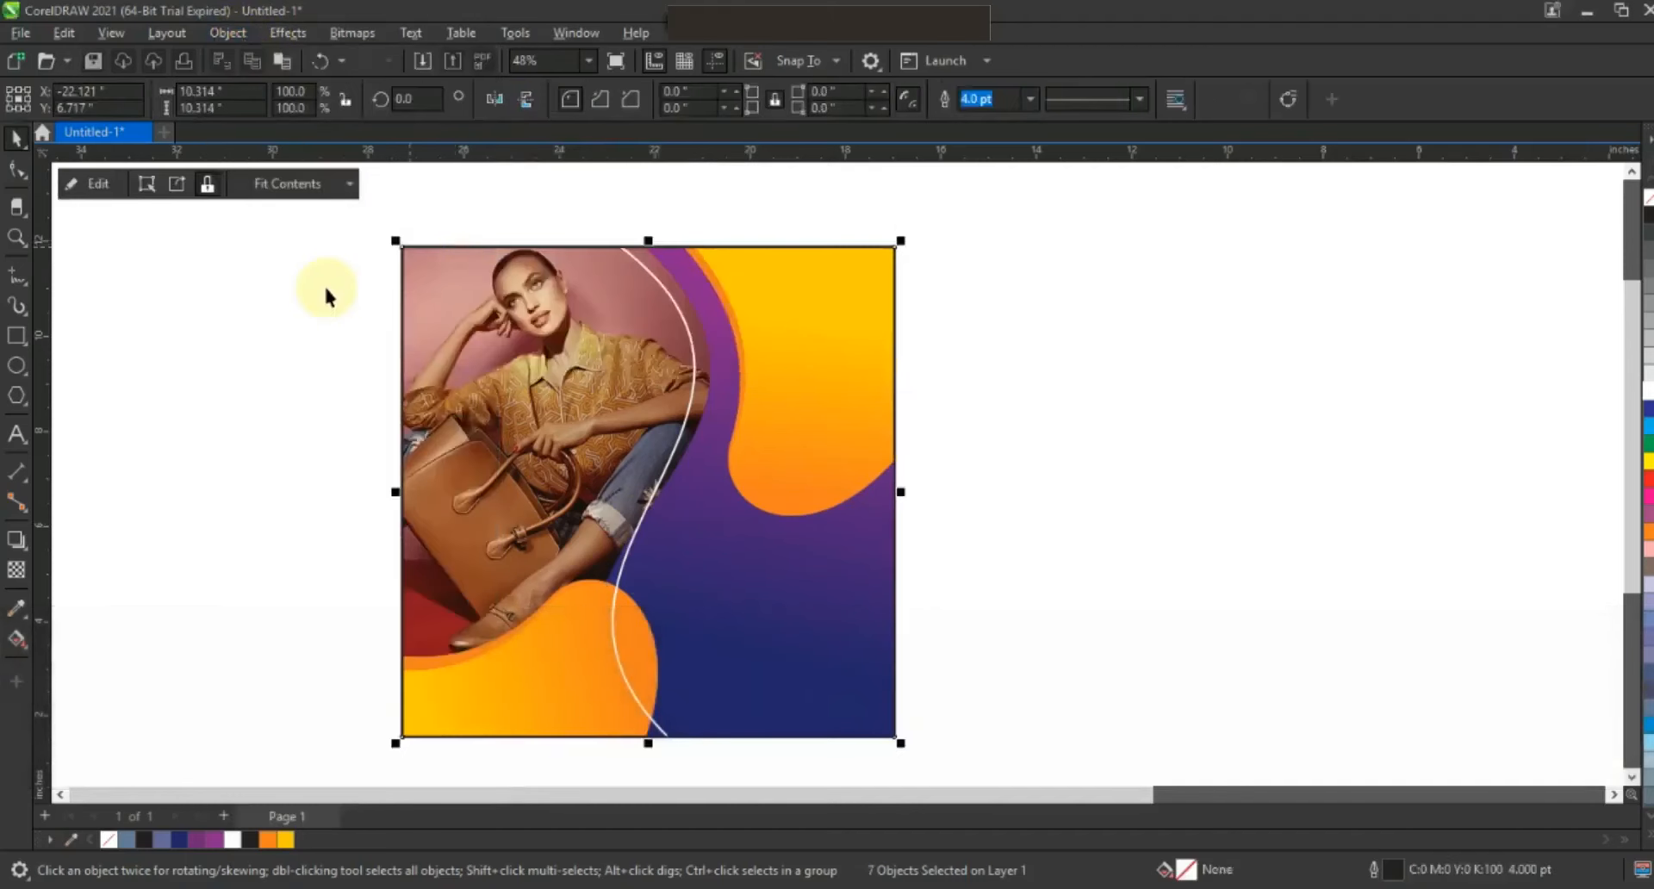
Draw a small circle on the upper orange shape and a larger circle about 1.32 in wide at its lower edge.
left_click(324, 283)
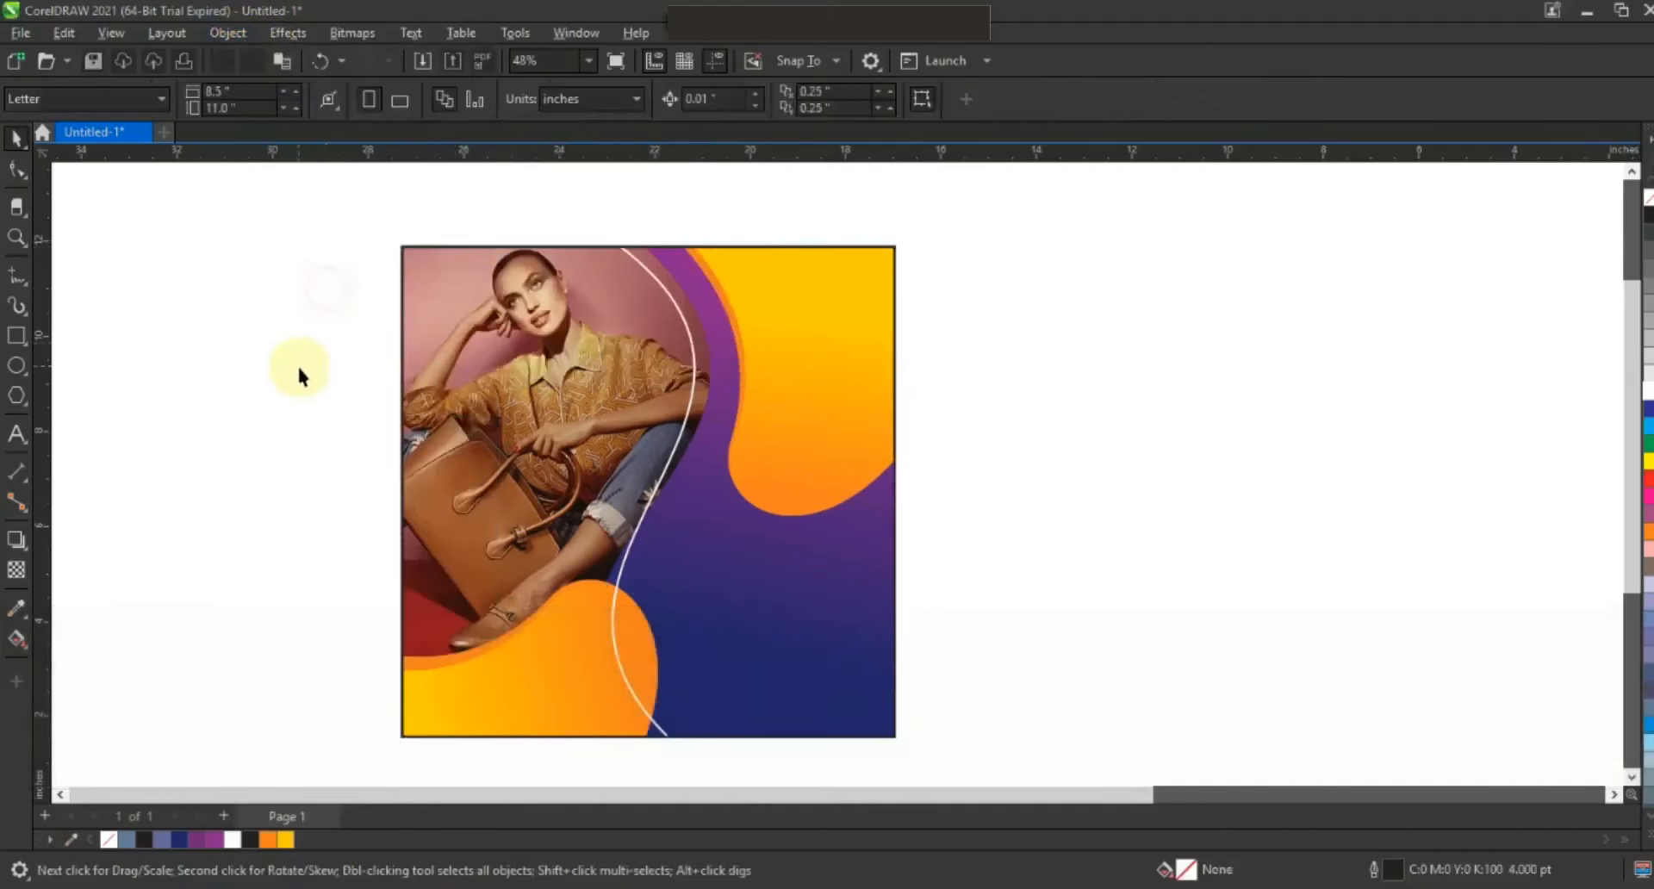
left_click(16, 238)
left_click_drag(359, 220, 1048, 749)
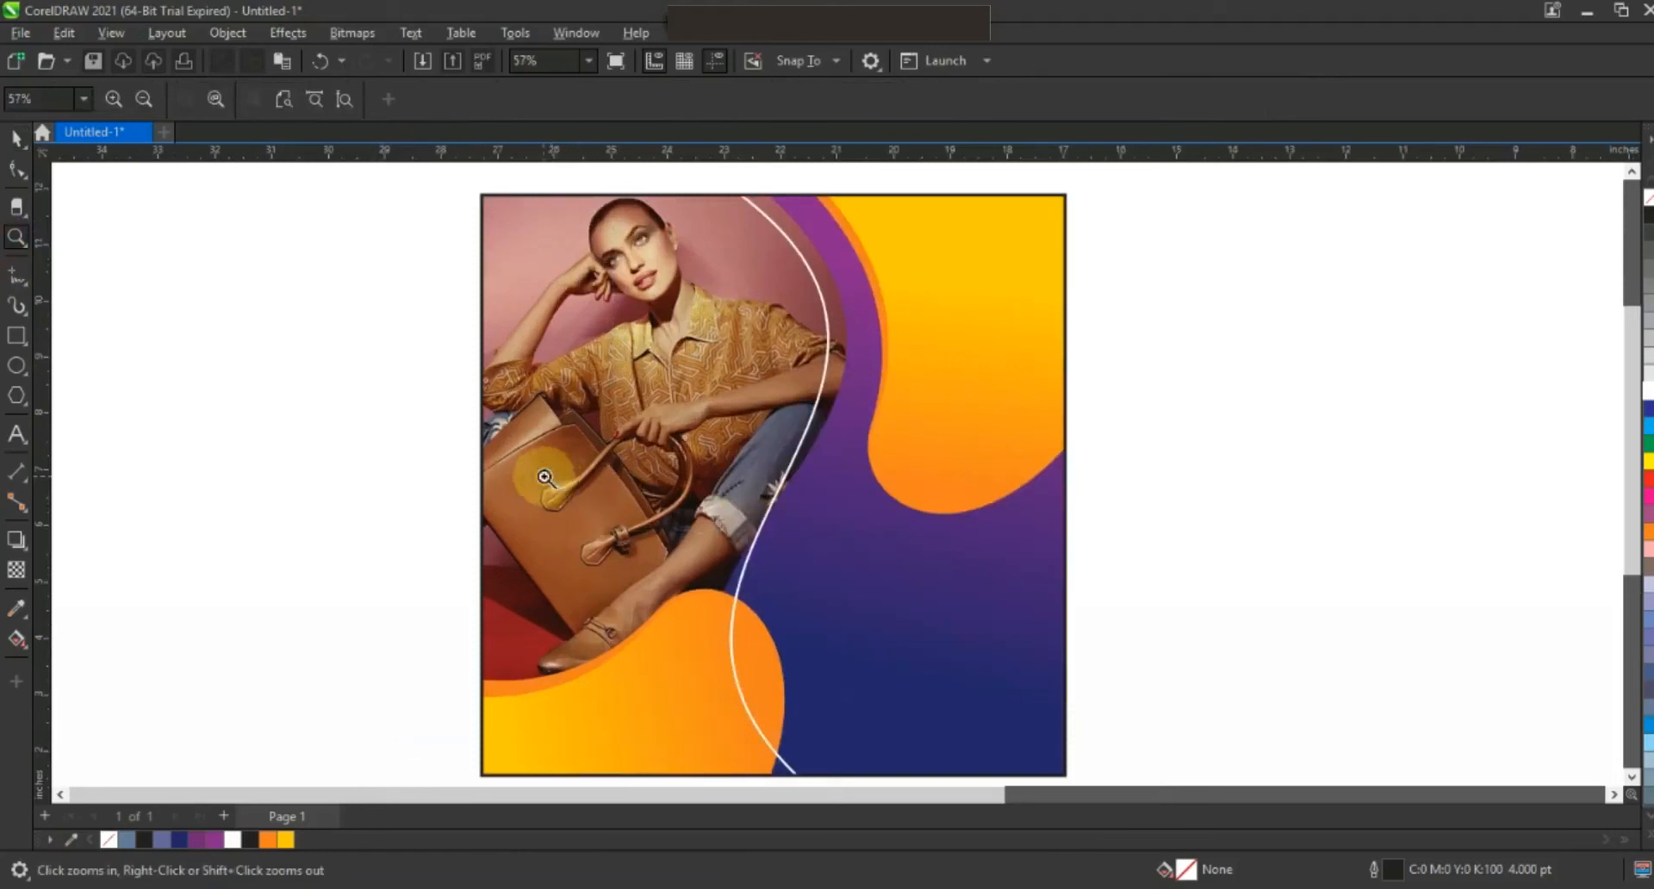
left_click(17, 365)
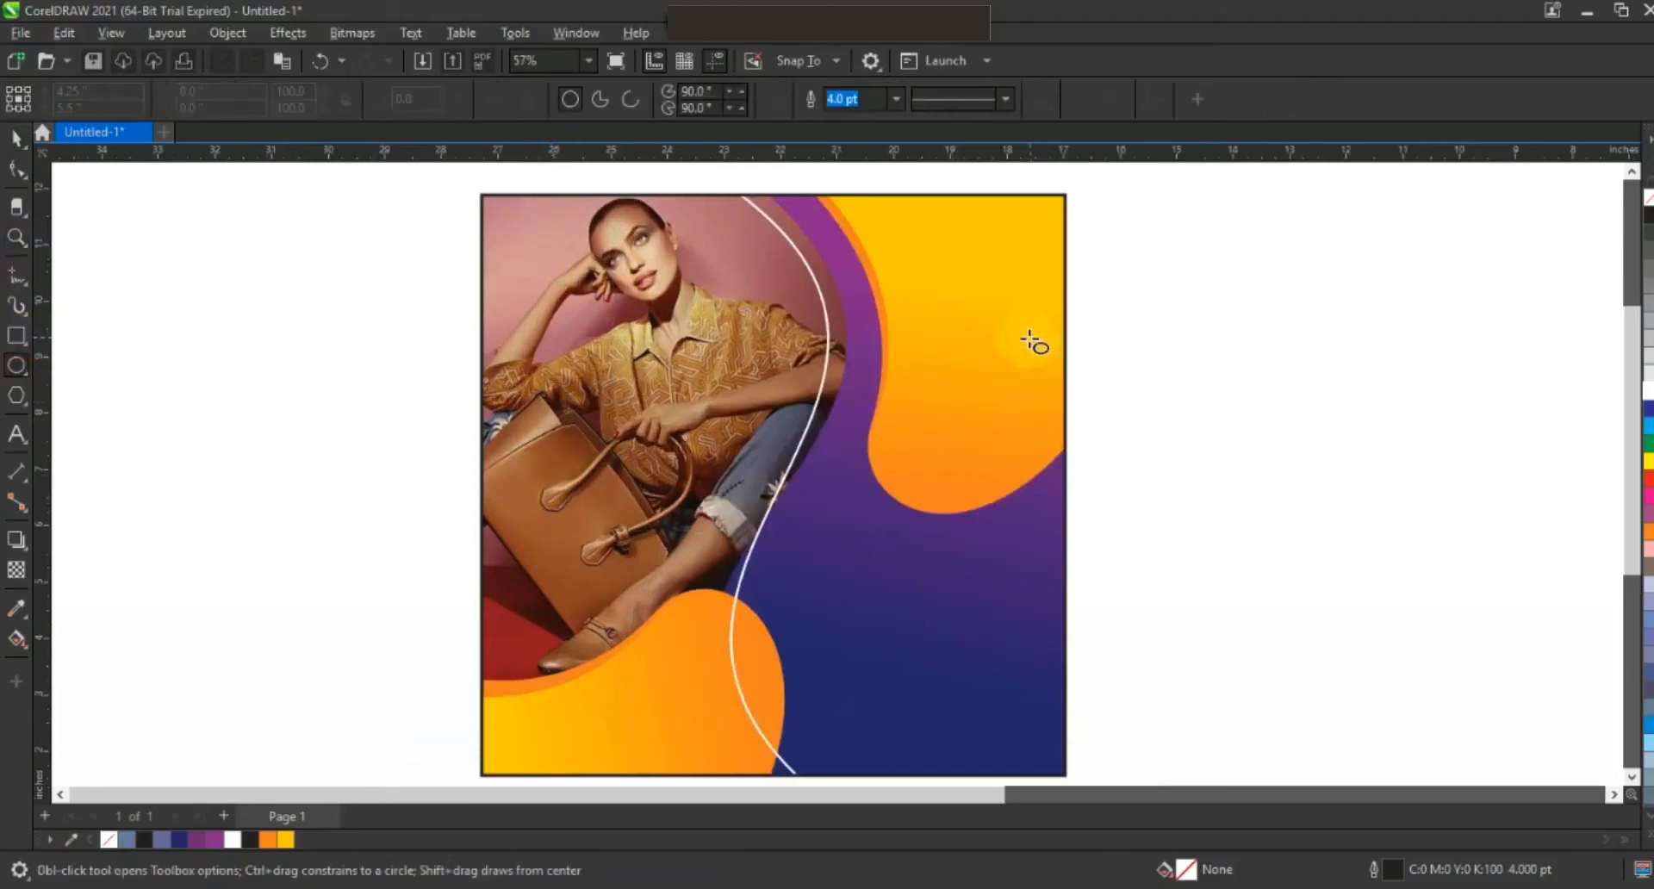
left_click_drag(1026, 342, 1040, 356)
left_click_drag(952, 437, 1028, 513)
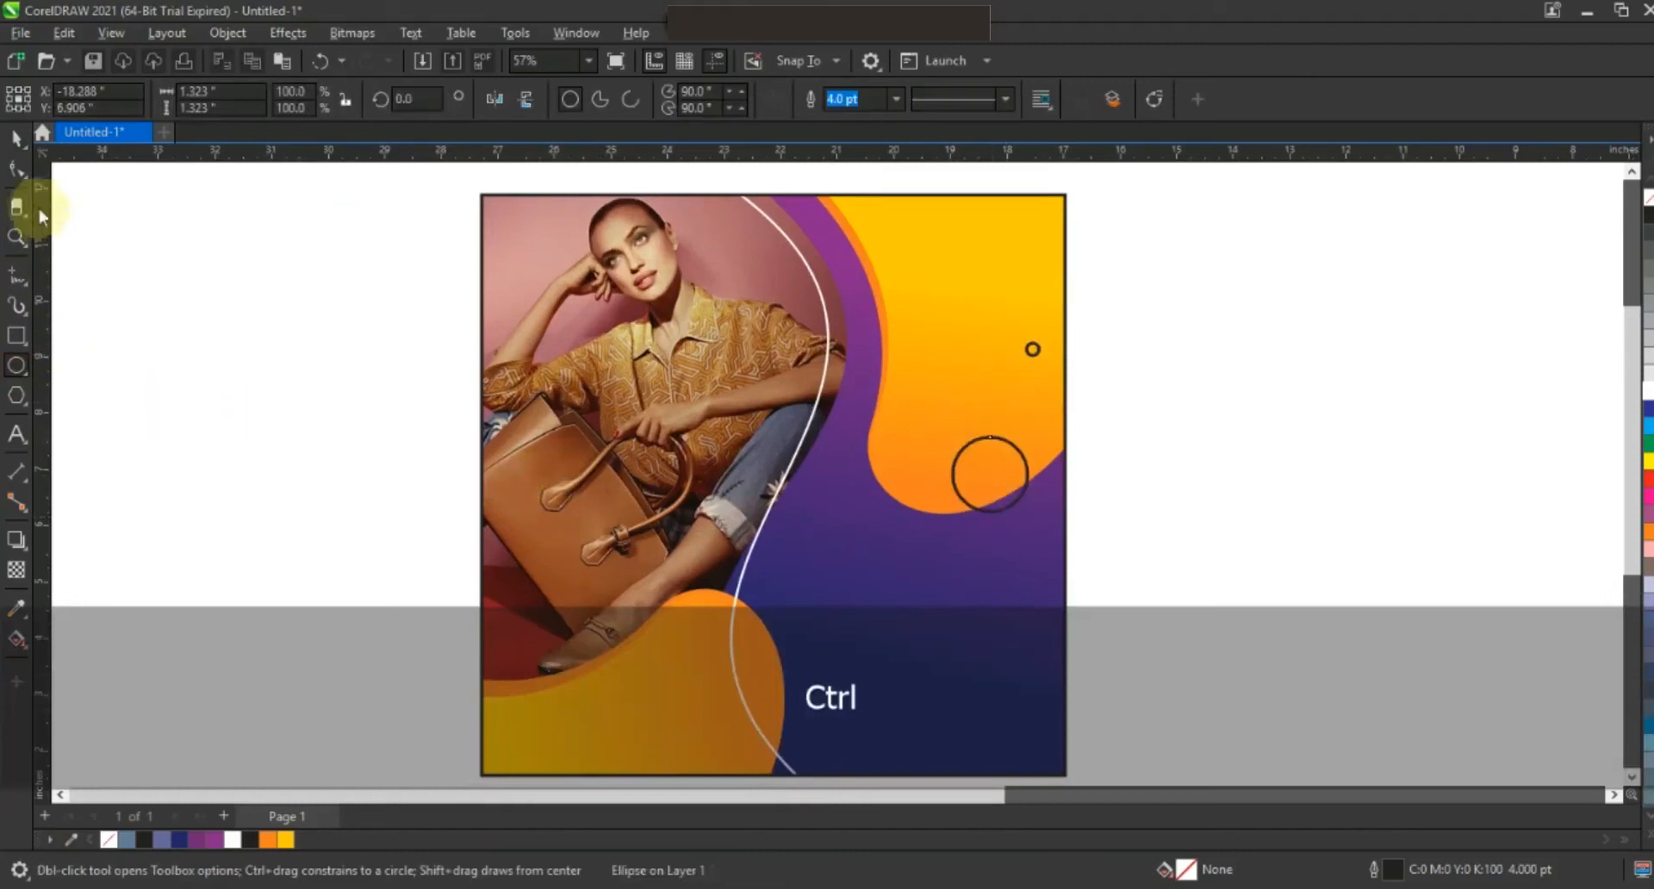
Add a slightly smaller concentric copy inside the larger circle and combine the two circles into a ring.
left_click(16, 138)
key("shift")
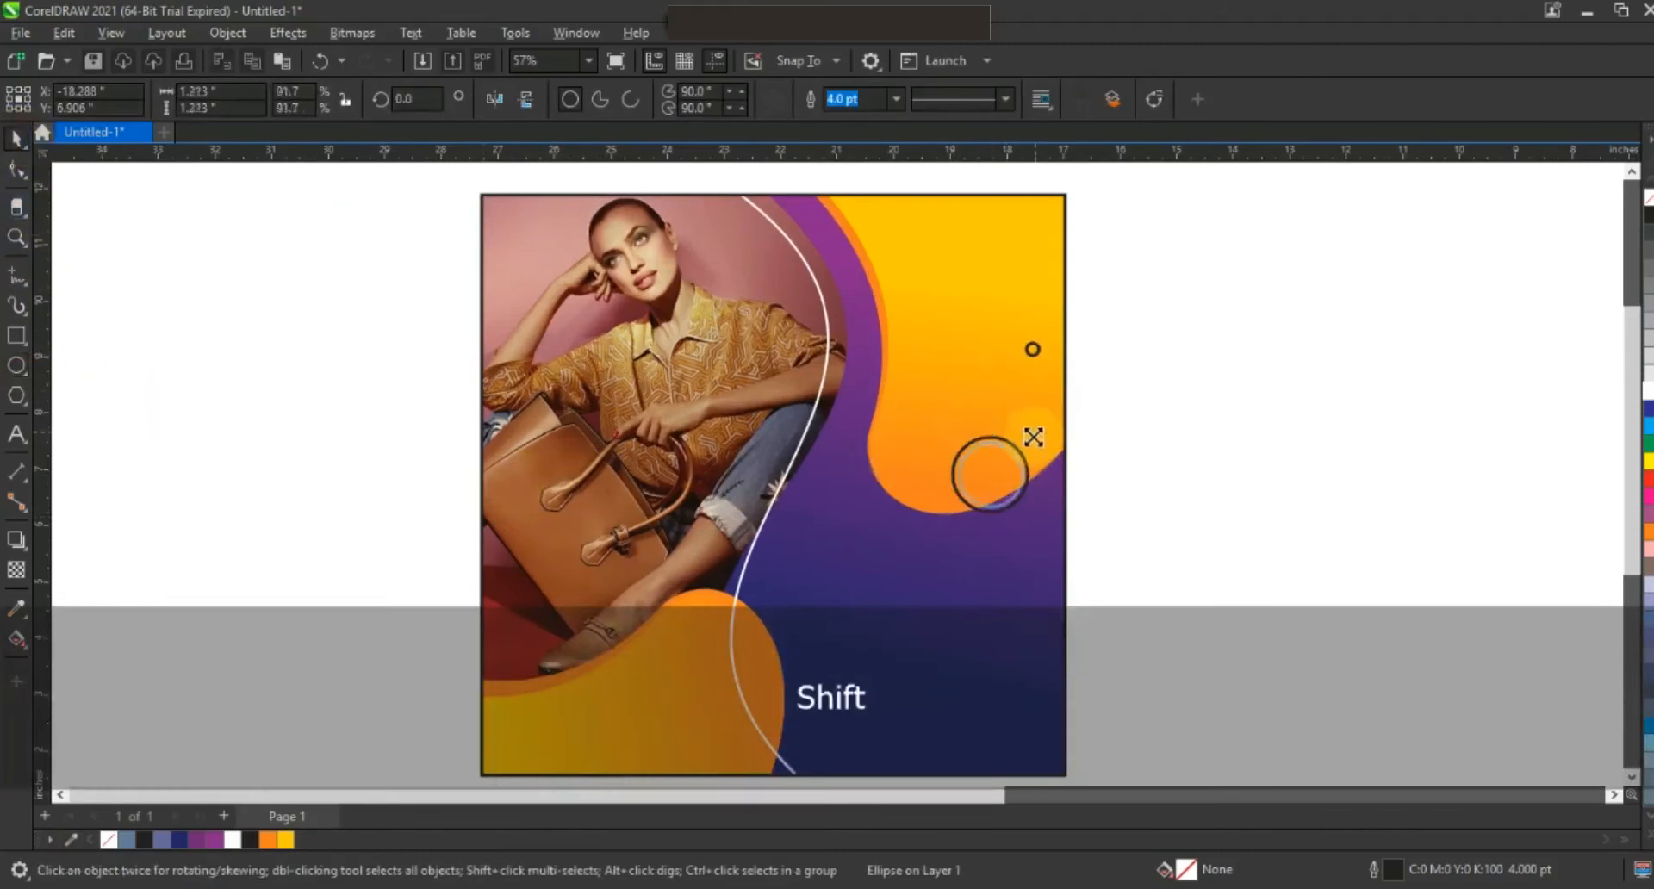
left_click_drag(1107, 400, 884, 548)
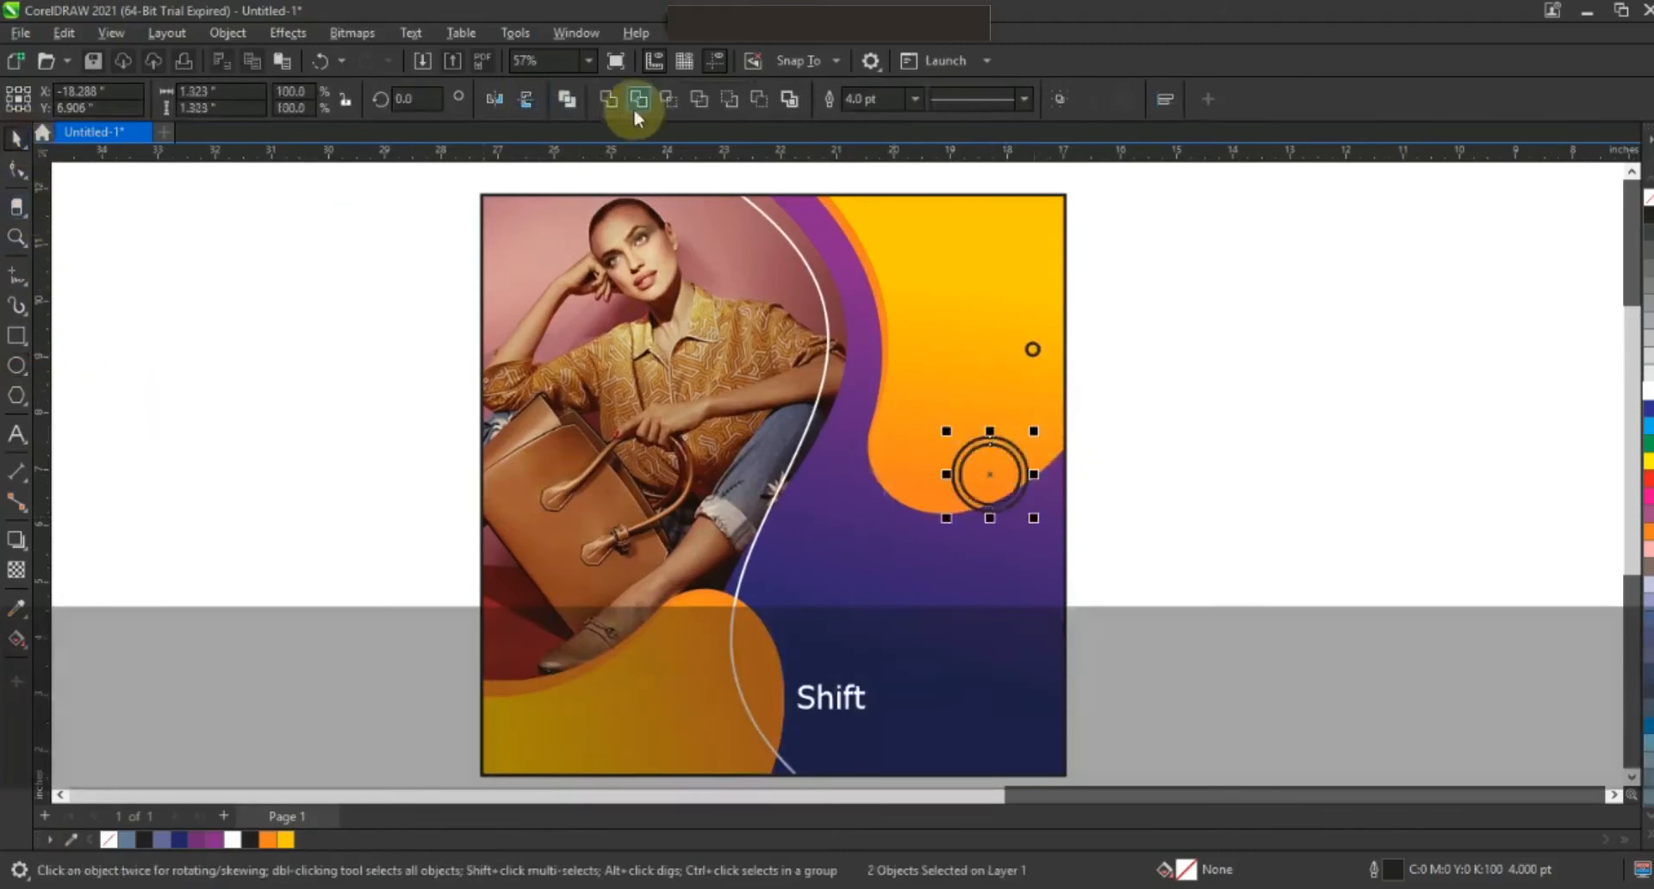
left_click(567, 98)
Fill the ring and the small circle with white and remove their outlines.
left_click_drag(1115, 296, 922, 552)
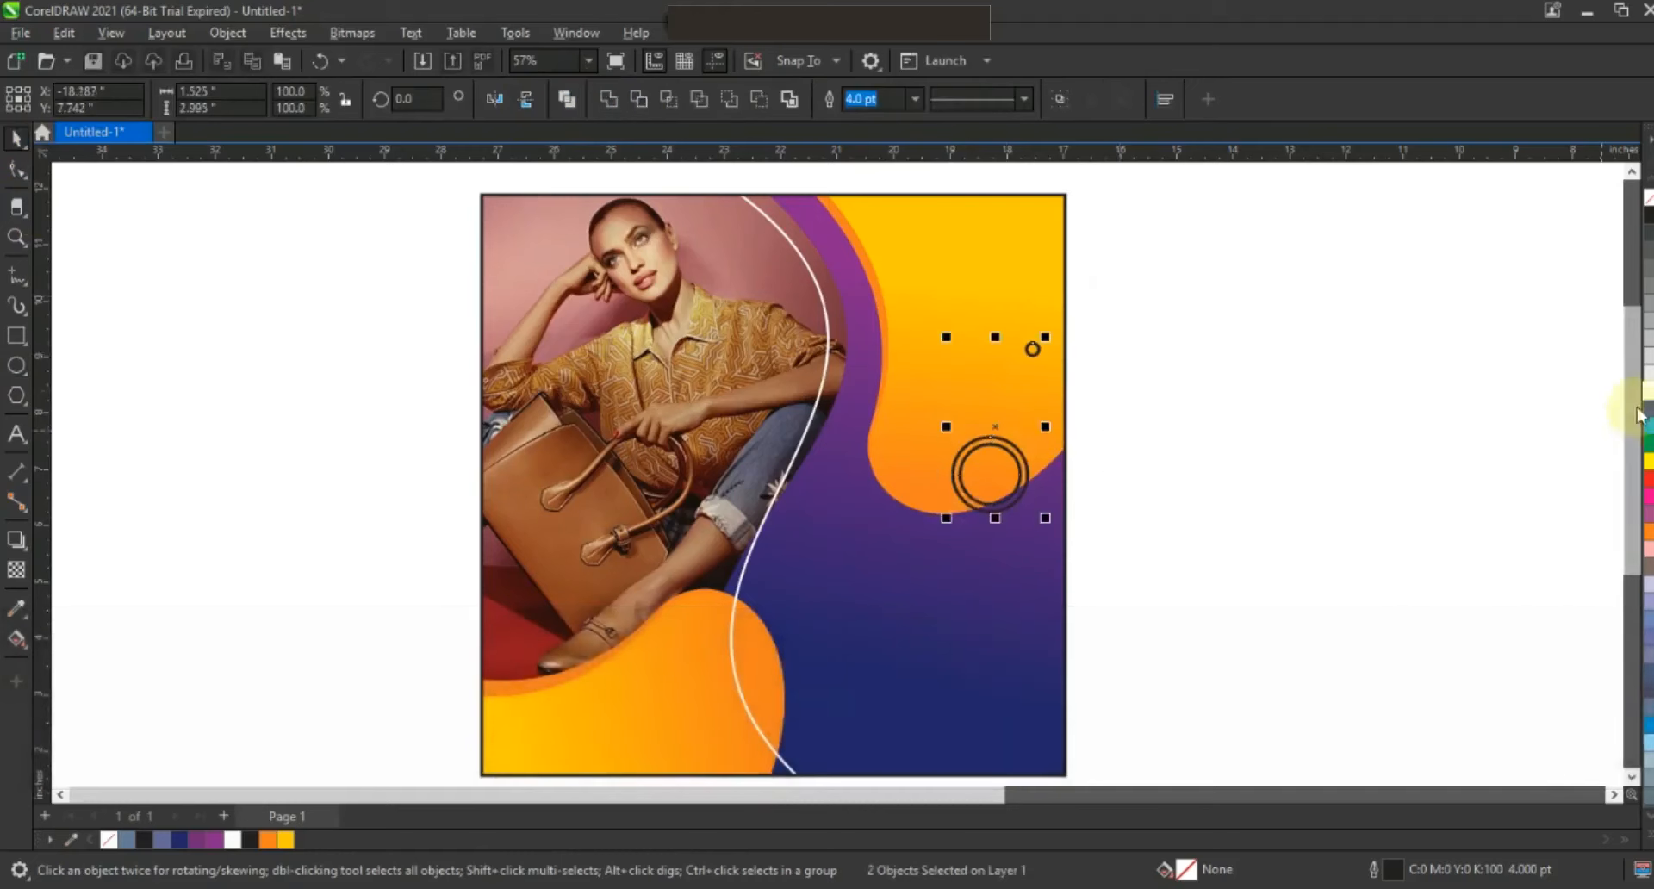
left_click(1647, 398)
right_click(109, 838)
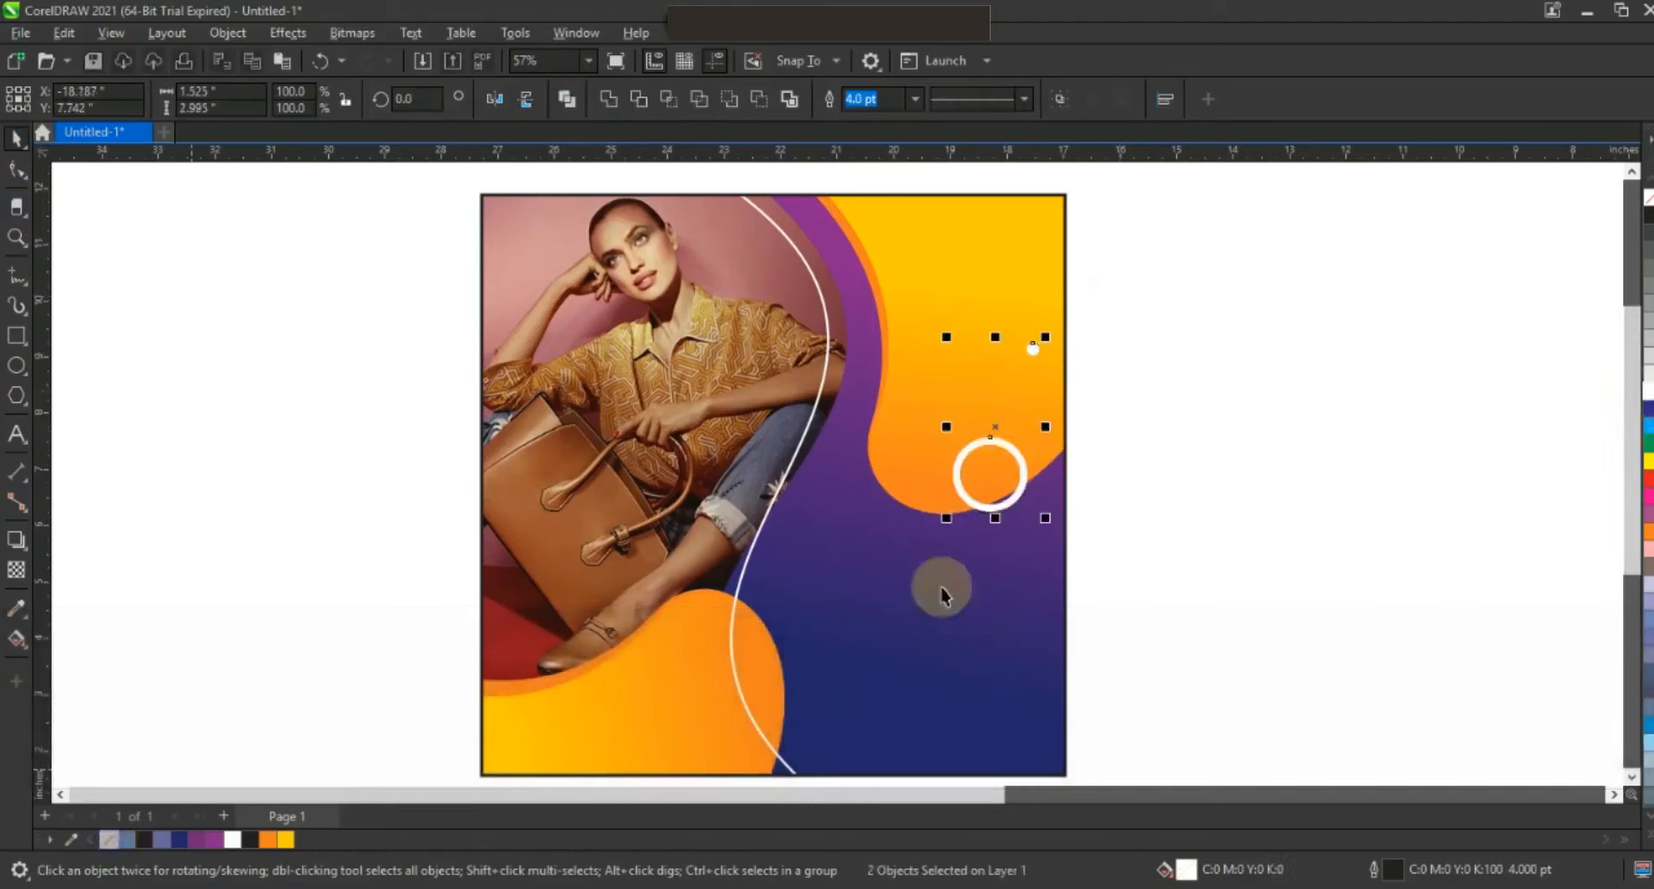
Shift the white ring slightly right and place smaller ring copies near the white curve's upper end and on the photo's red corner.
left_click_drag(1010, 509, 1025, 510)
left_click_drag(1051, 431, 521, 629)
left_click(1328, 361)
left_click(399, 617)
left_click(301, 485)
Add the artistic text FASHION SALE on two lines in the empty area beside the frame.
left_click(16, 502)
left_click(17, 435)
left_click(142, 402)
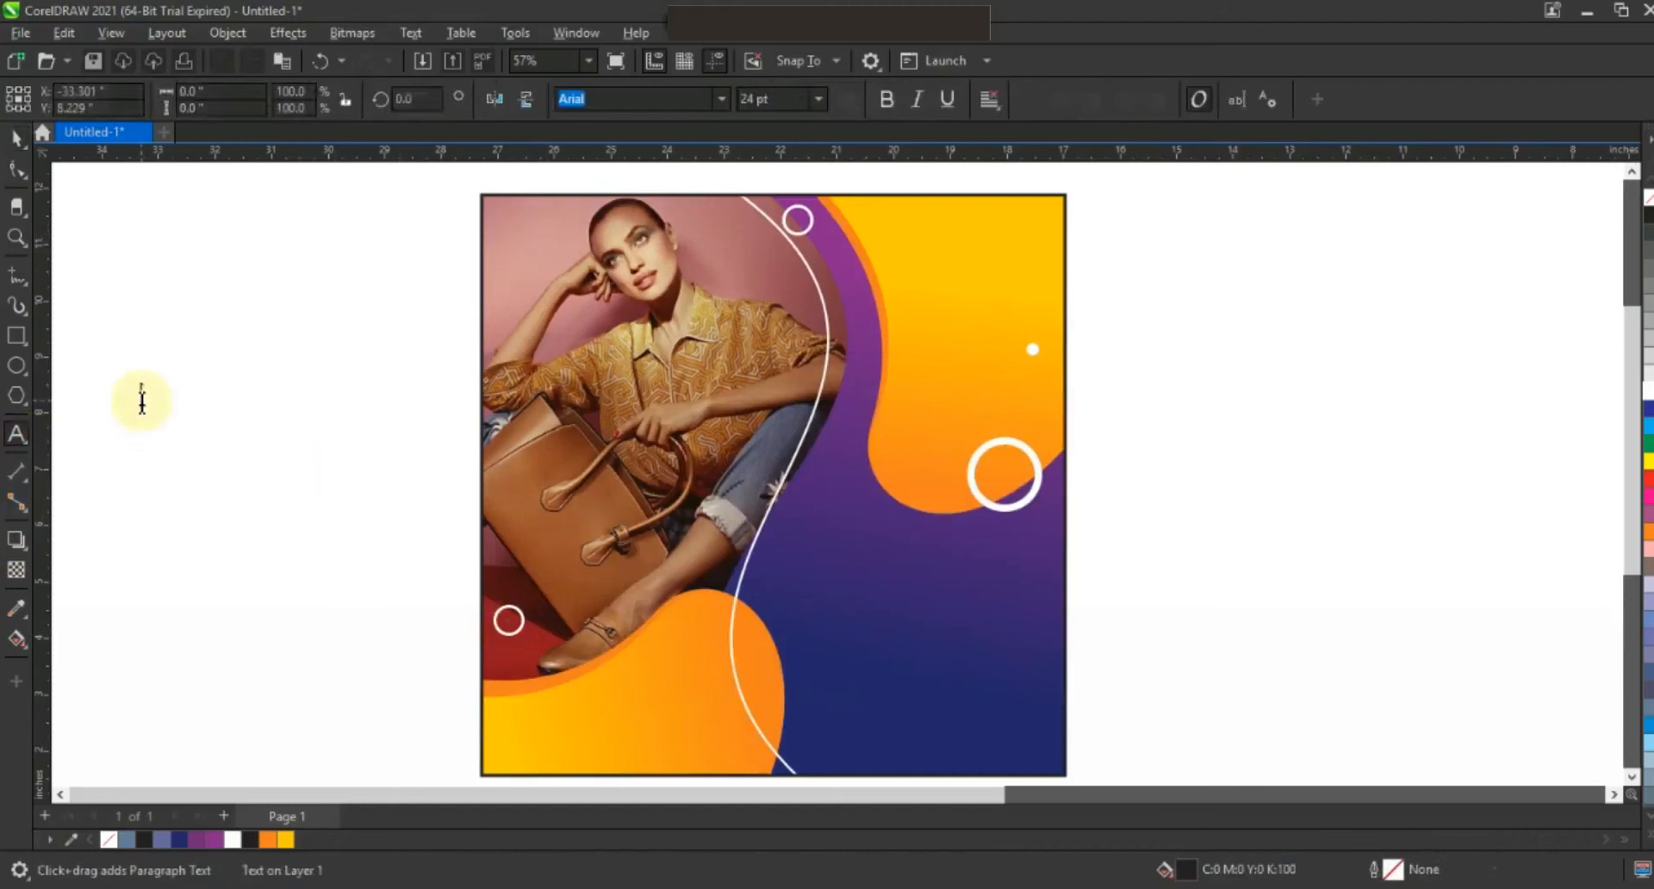
key("Caps_Lock")
type("FASHI")
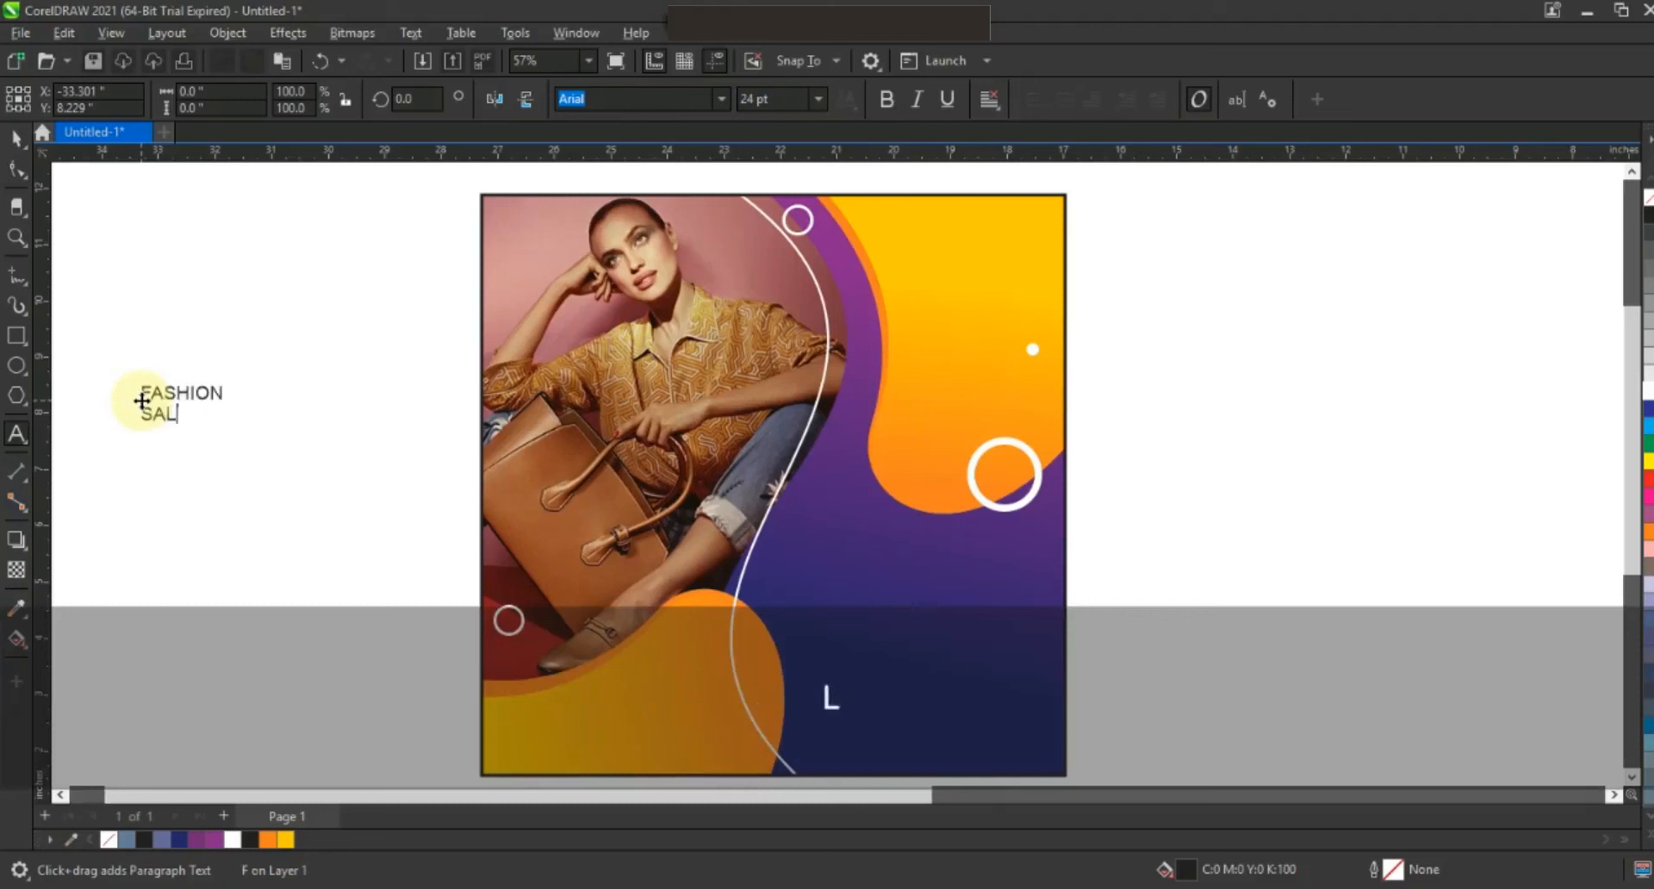
type("ON")
key("Return")
type("SALE")
left_click(16, 138)
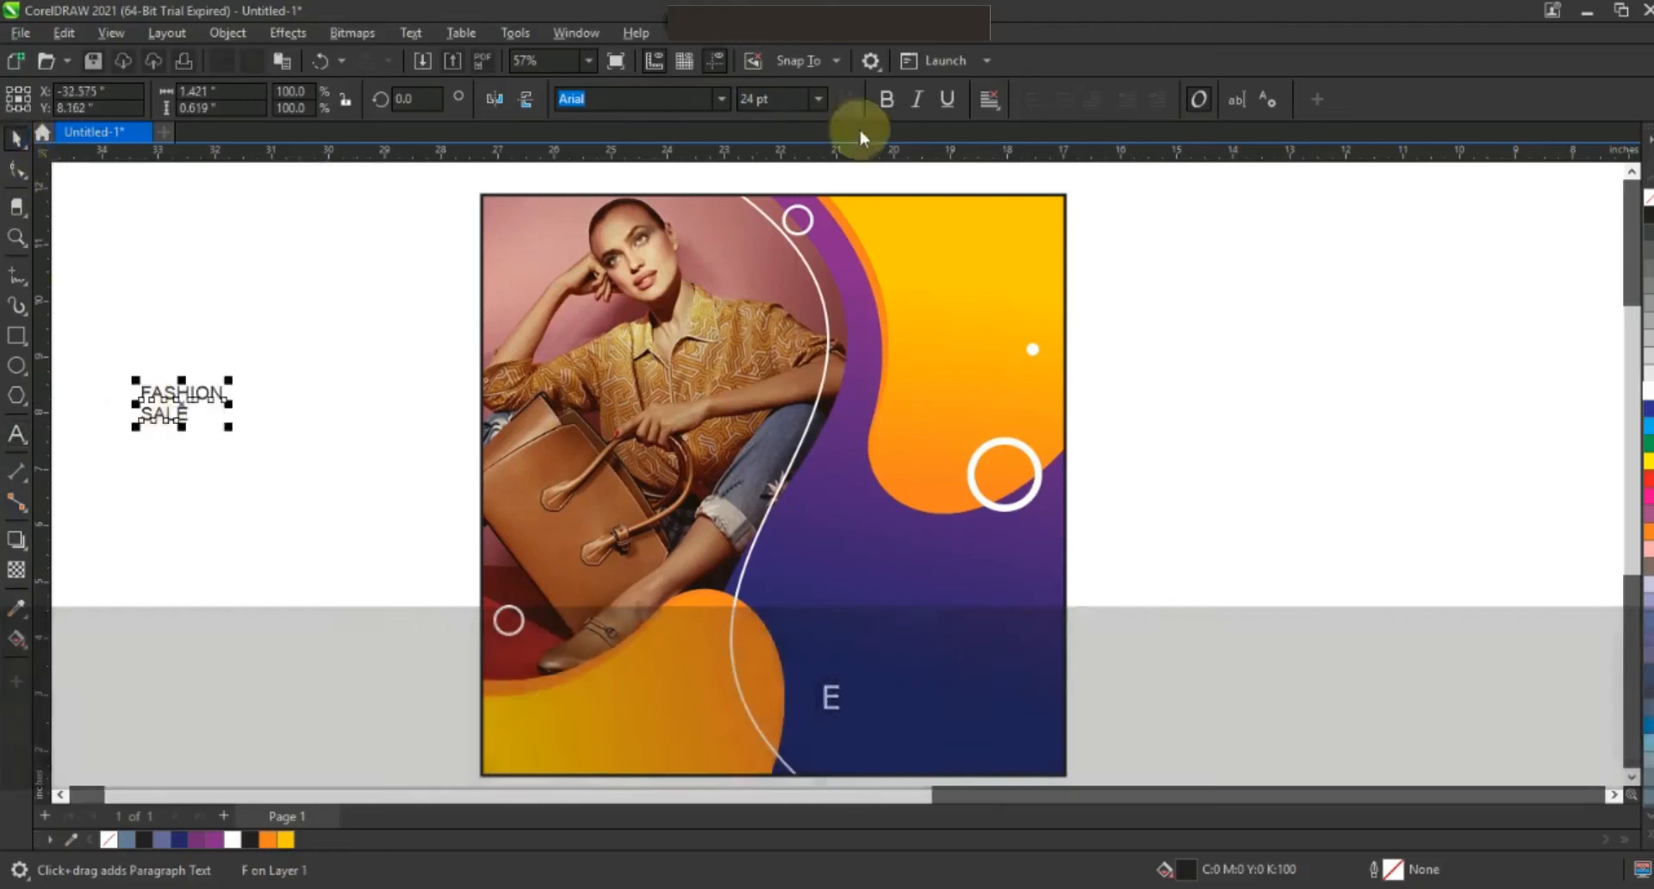
Center-align the FASHION SALE text, make it bold and break it apart into separate lines.
left_click(1000, 108)
left_click(1021, 172)
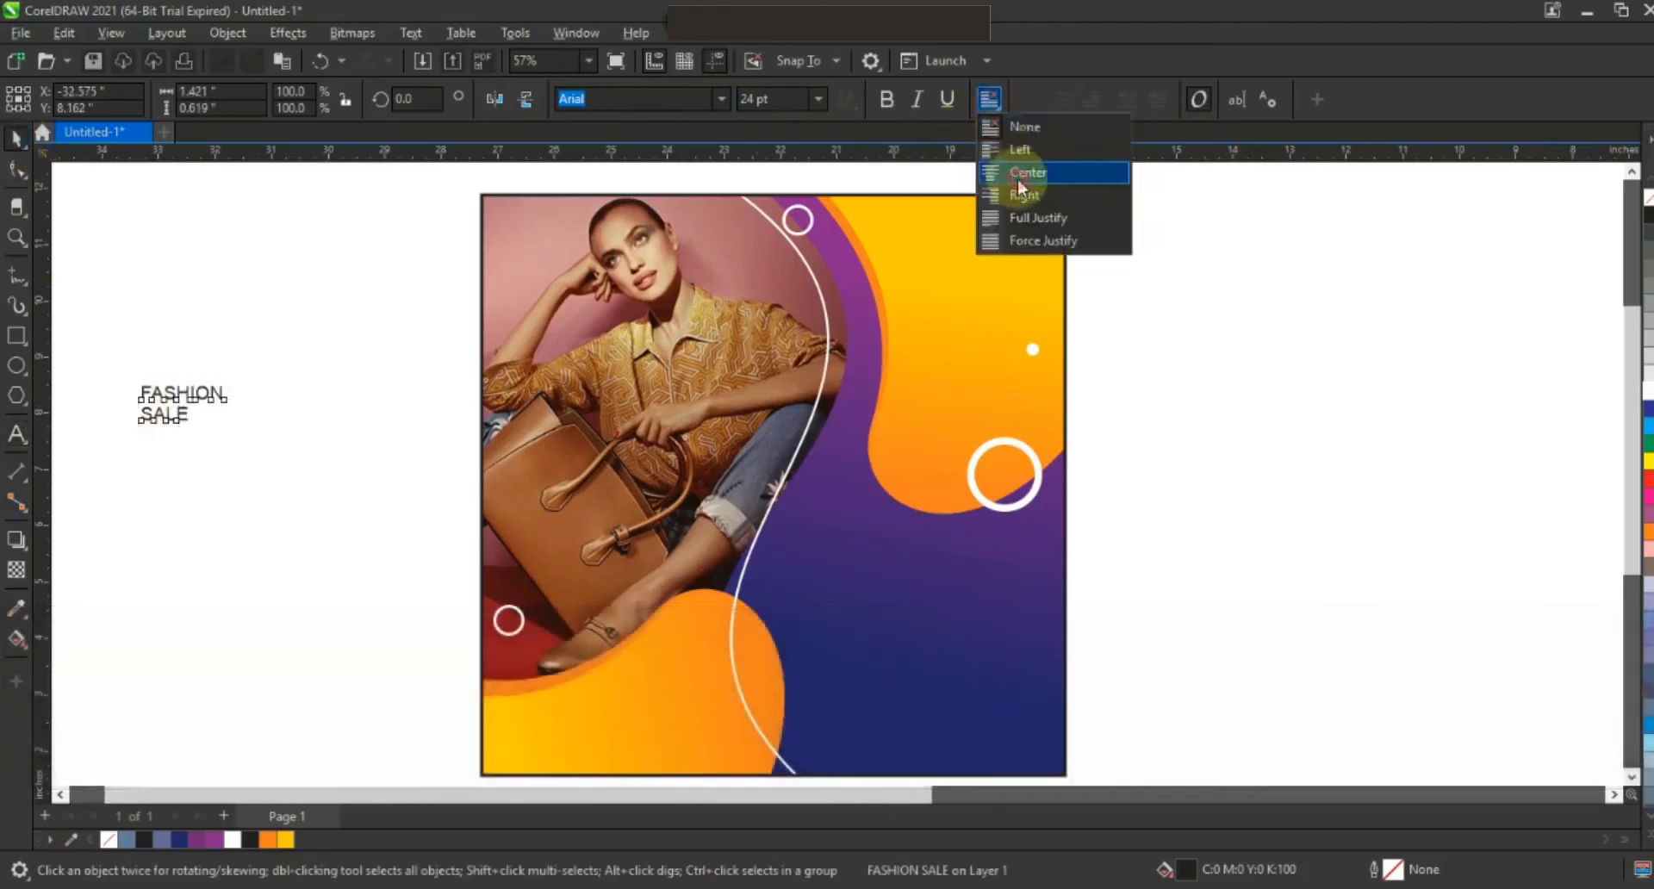
left_click(722, 100)
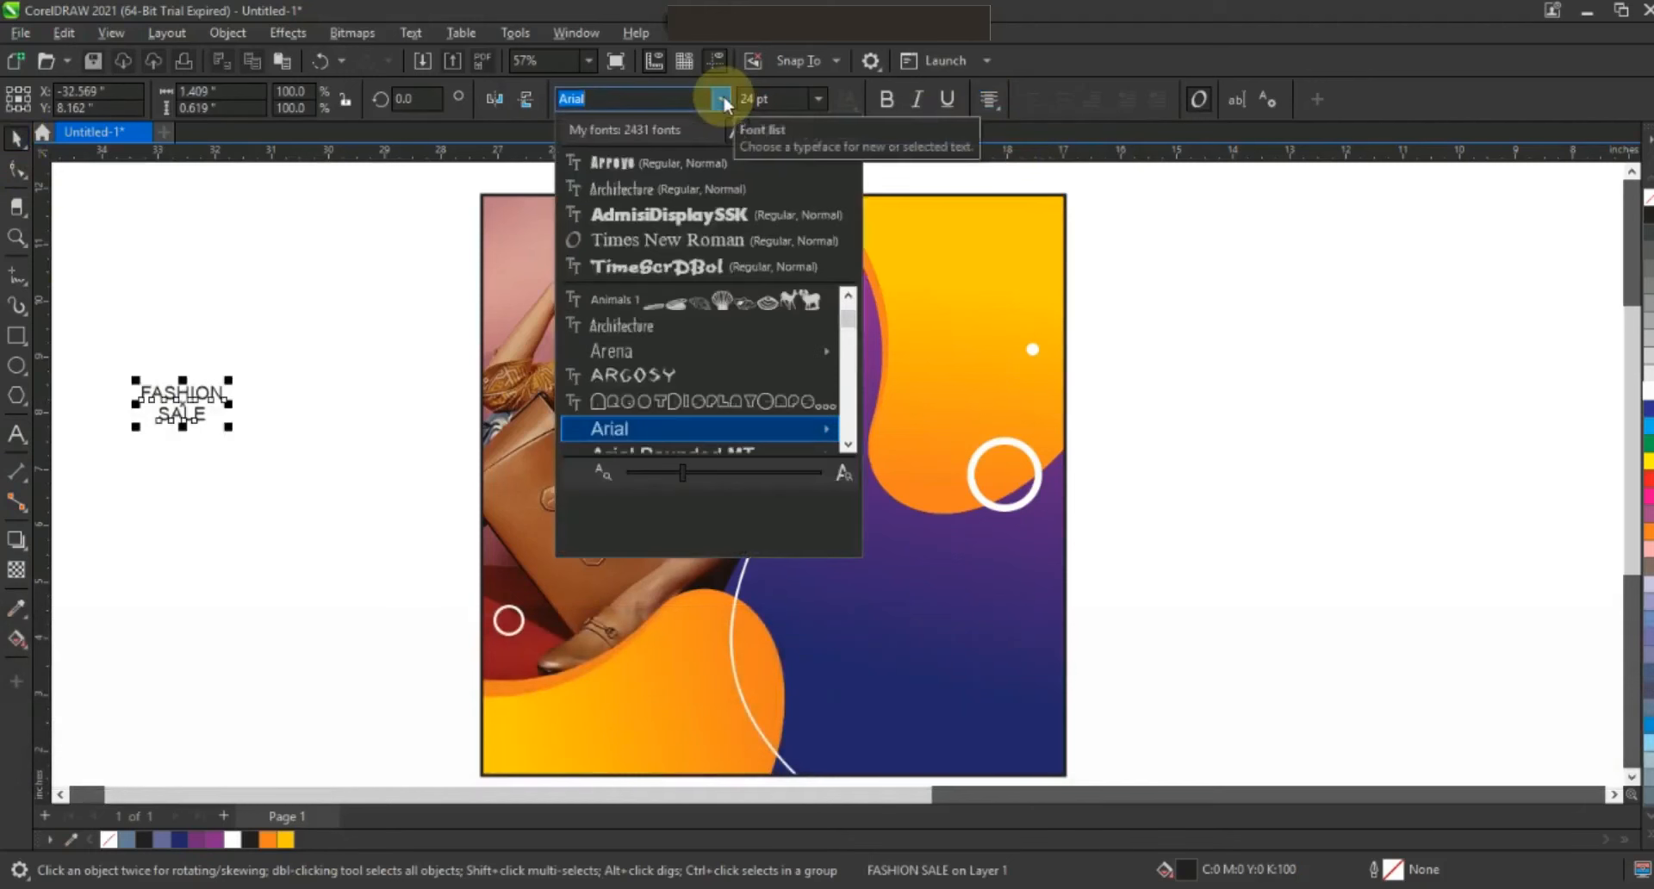
left_click(722, 100)
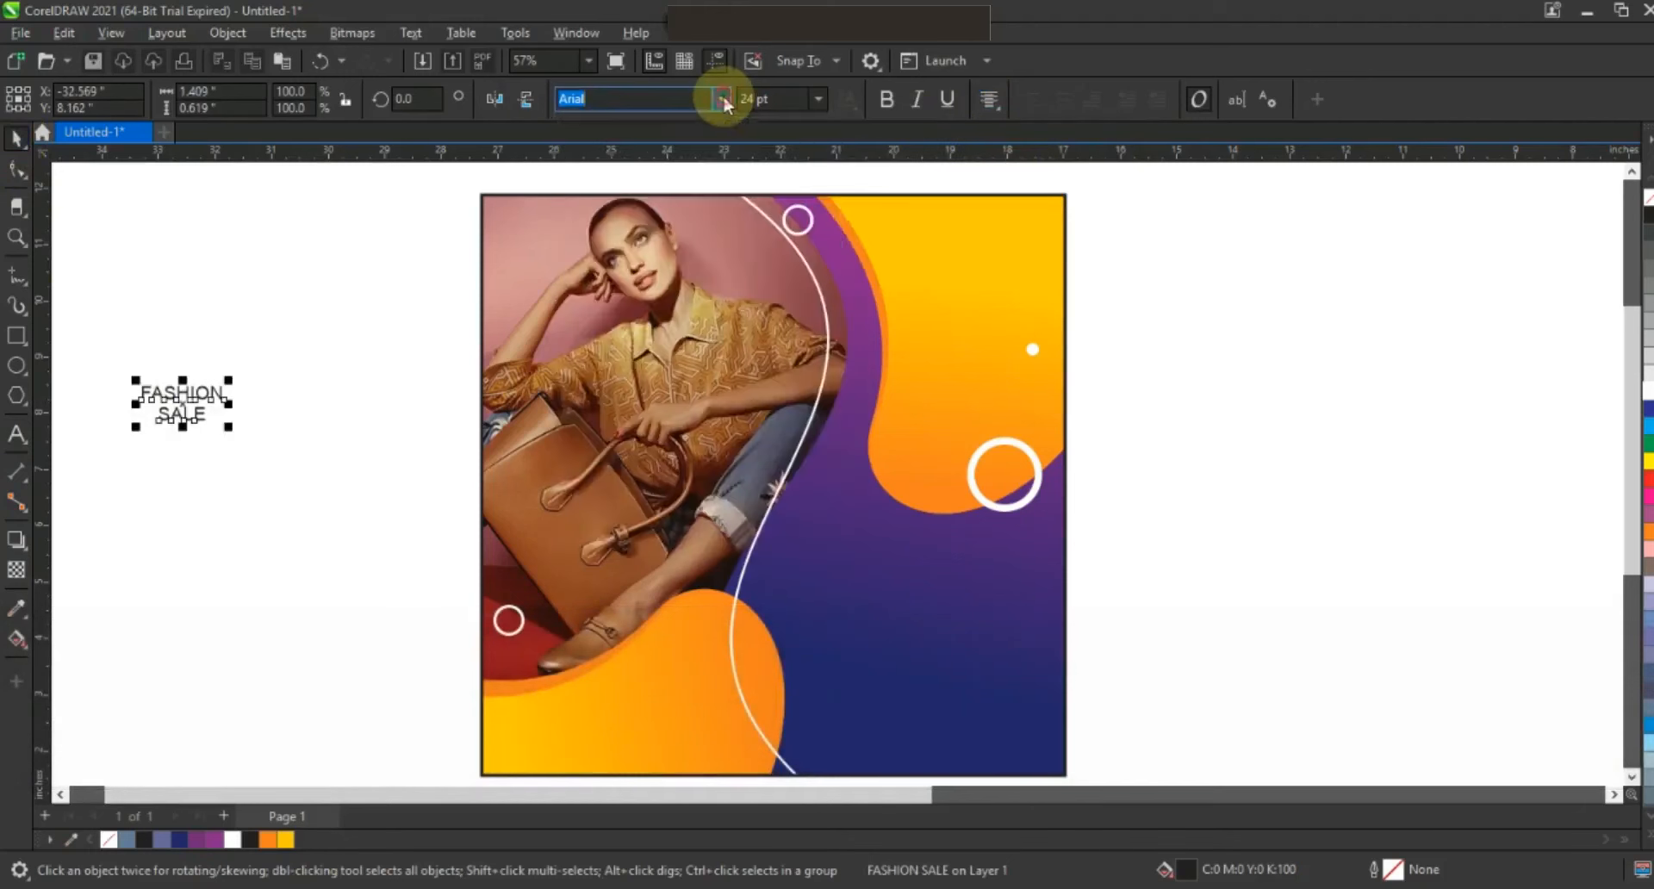
left_click(886, 99)
key("ctrl+k")
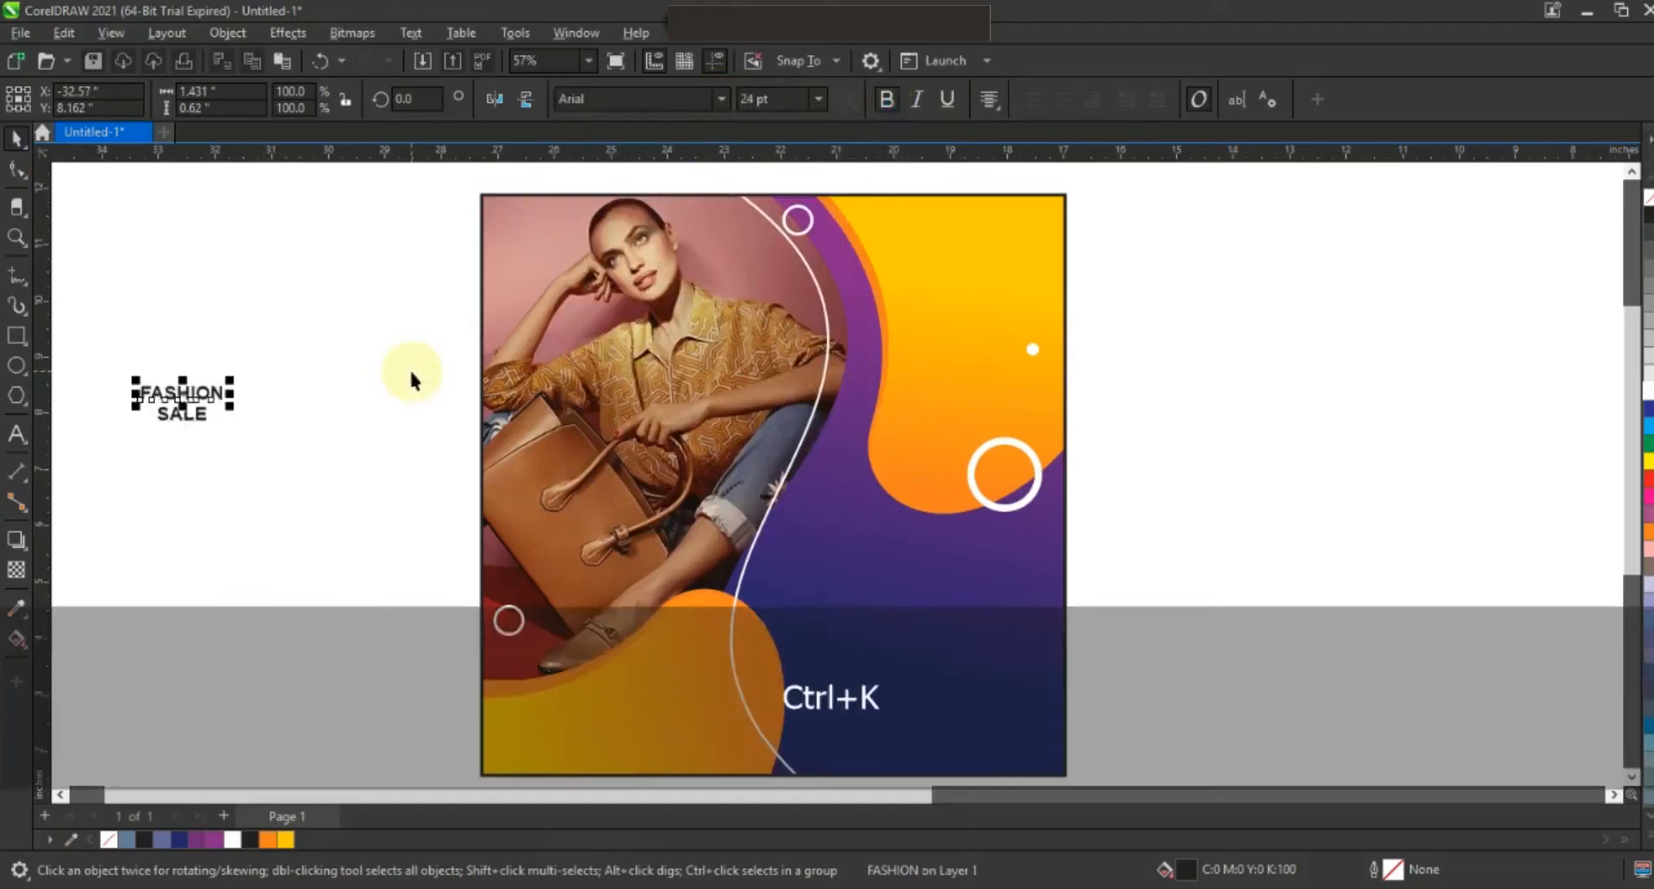
Place FASHION and SALE on the purple shape, fill both words white and enlarge them to about 4.15 in wide overall.
left_click_drag(234, 428, 293, 473)
left_click(204, 440)
left_click_drag(203, 439, 909, 575)
left_click(195, 386, "shift")
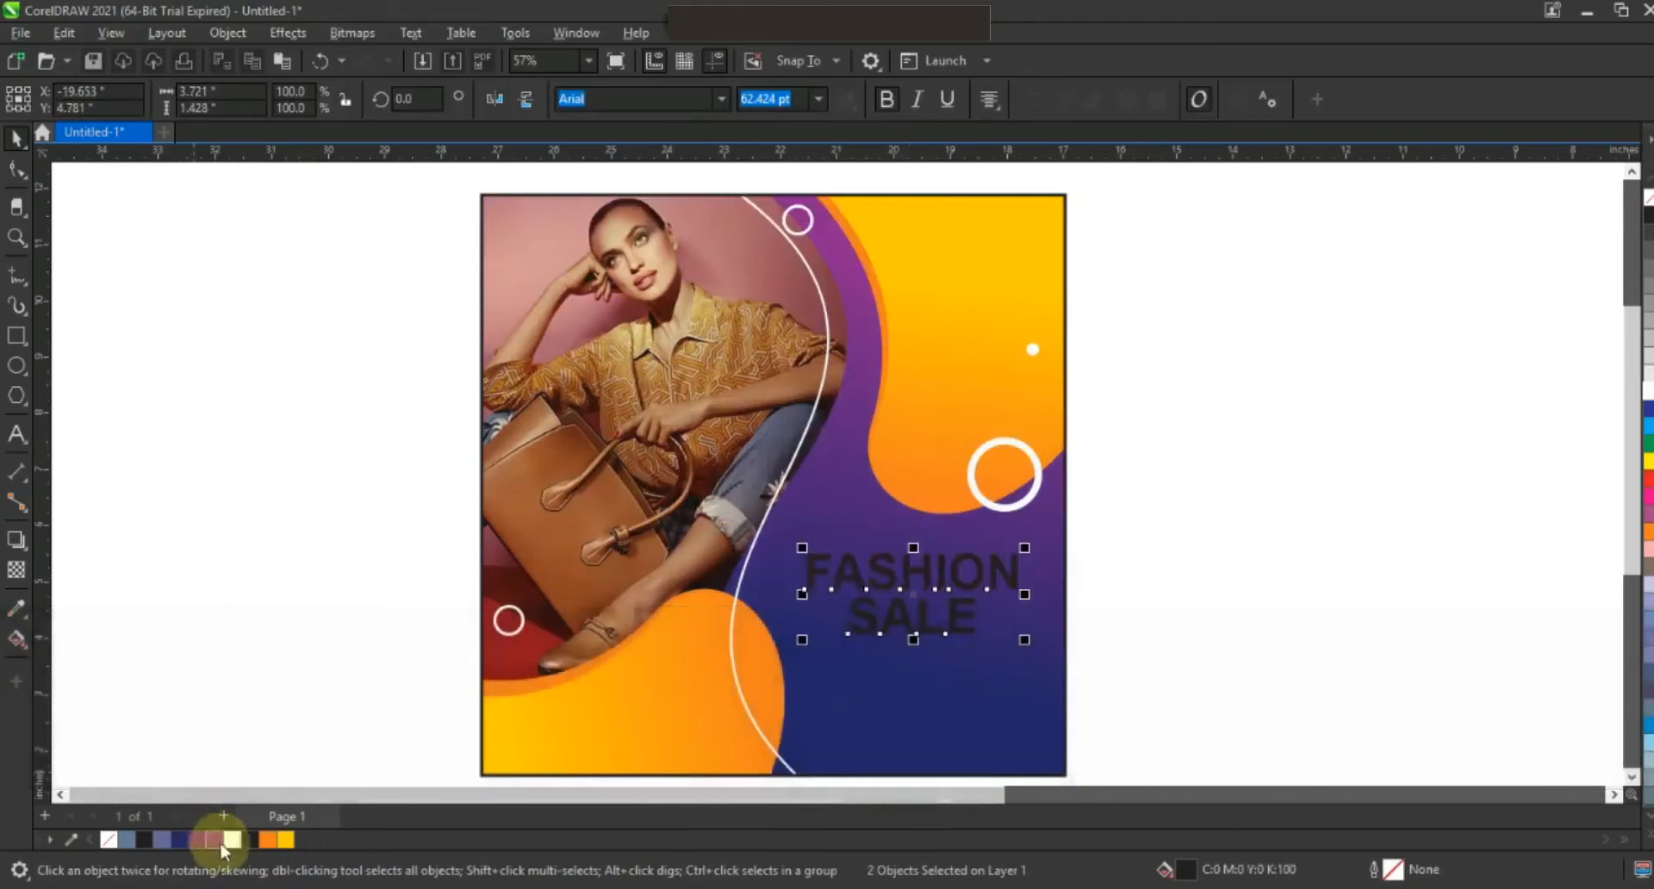
left_click(233, 839)
left_click_drag(1025, 640, 1037, 649)
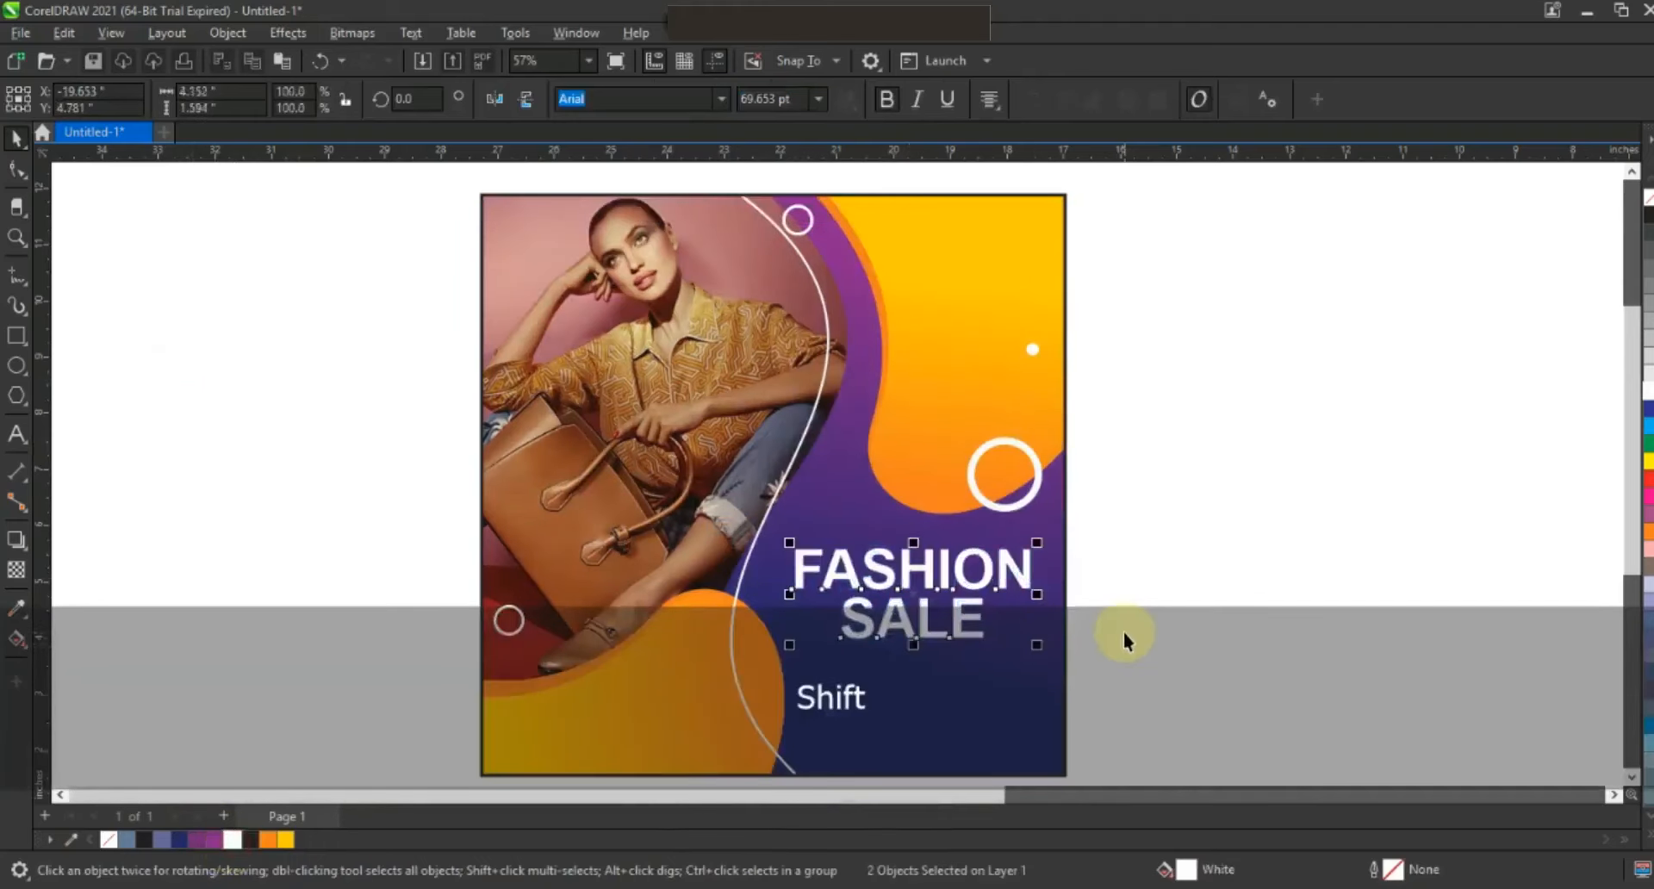
Place a small copy of the word FASHION below the headline and replace its text with New Collection.
left_click(1123, 632)
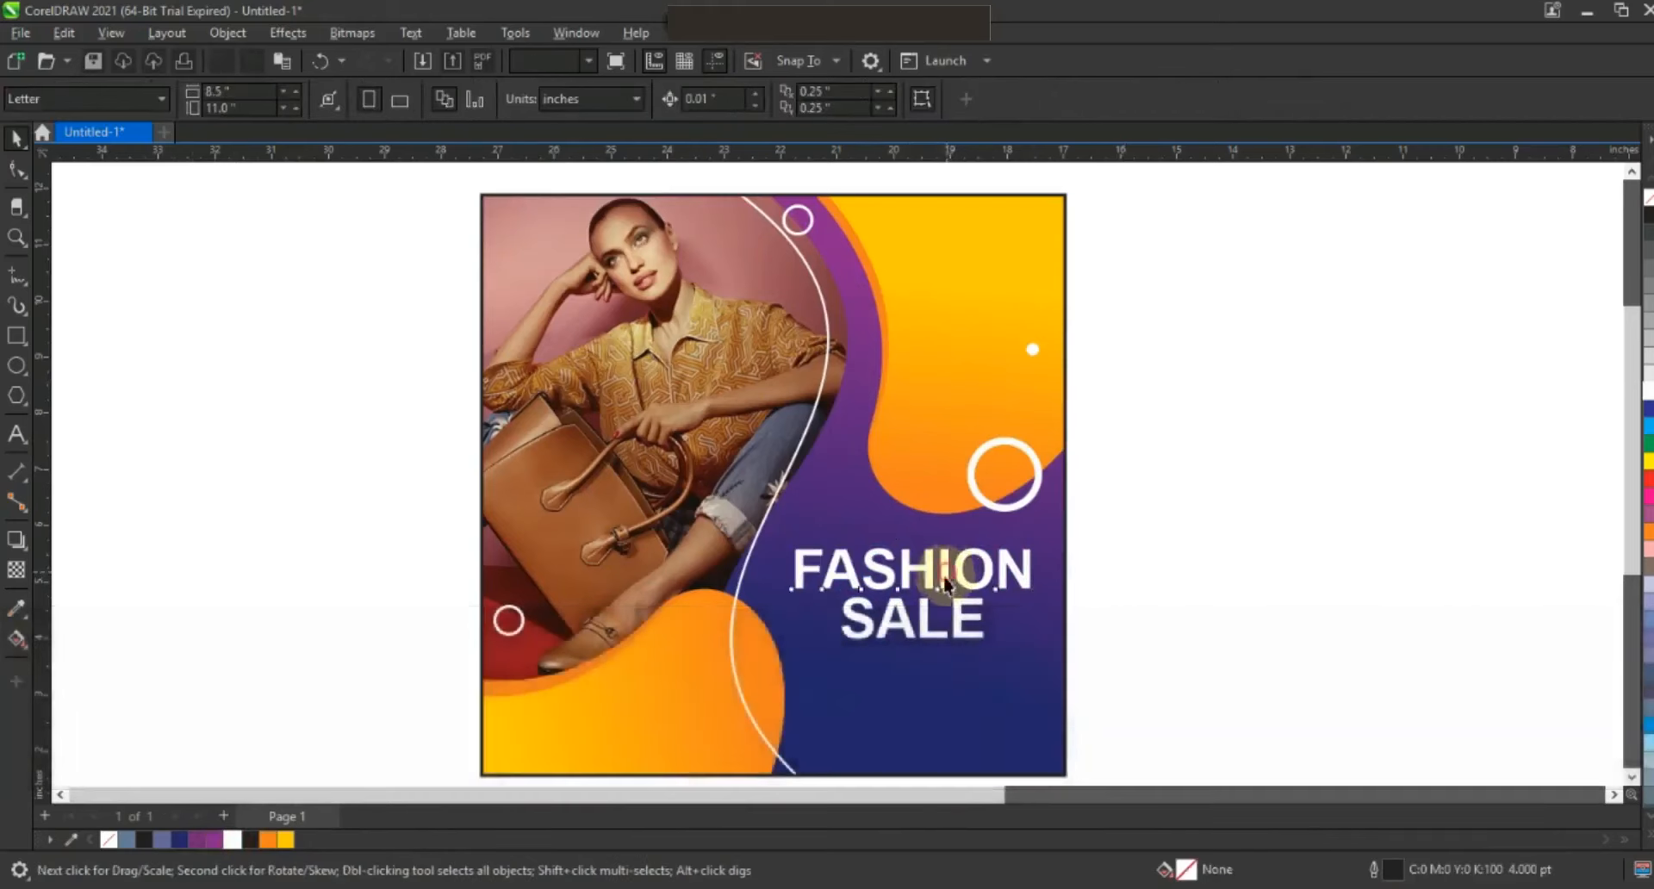
left_click_drag(942, 579, 870, 689)
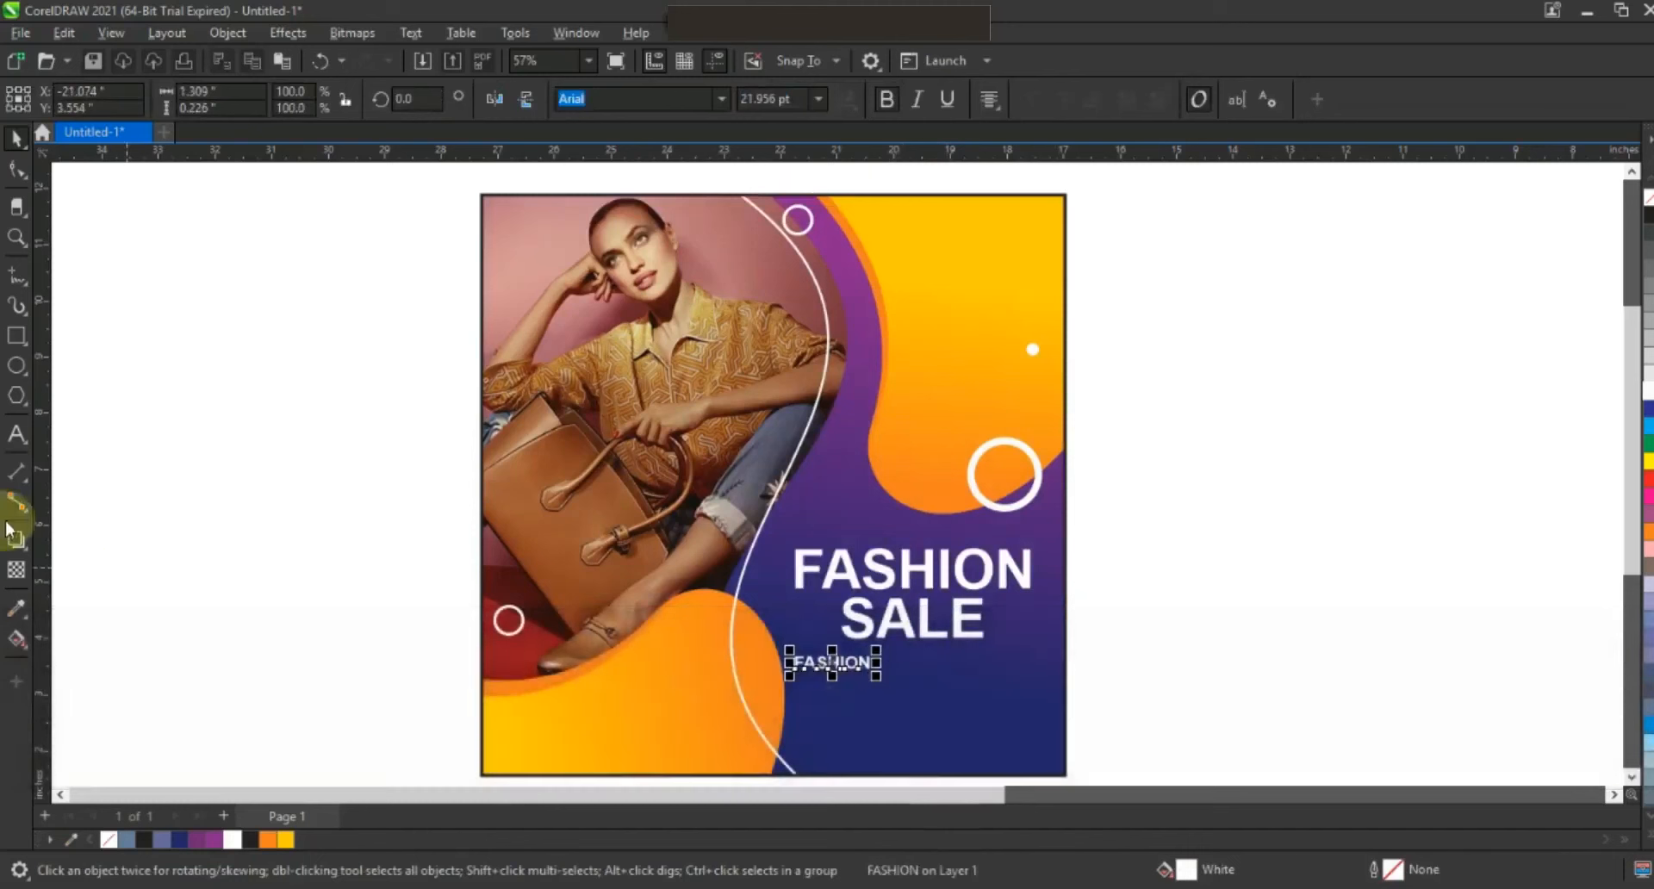
left_click(17, 436)
key("shift+Home")
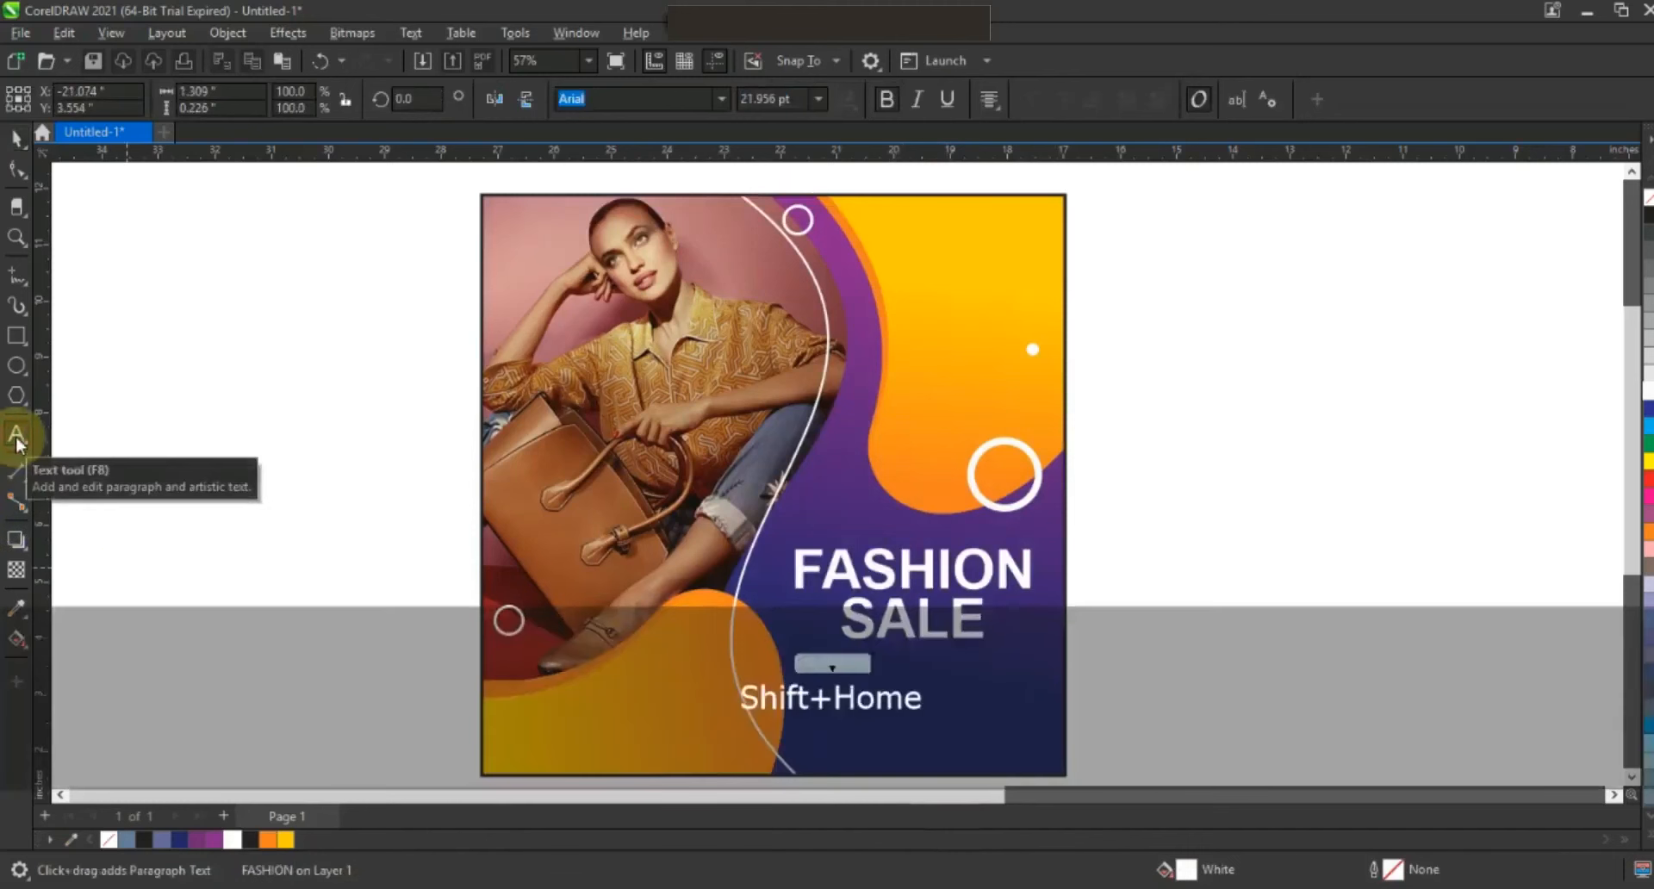
type("nEW")
key("BackSpace")
key("BackSpace")
key("BackSpace")
key("BackSpace")
type("New Co")
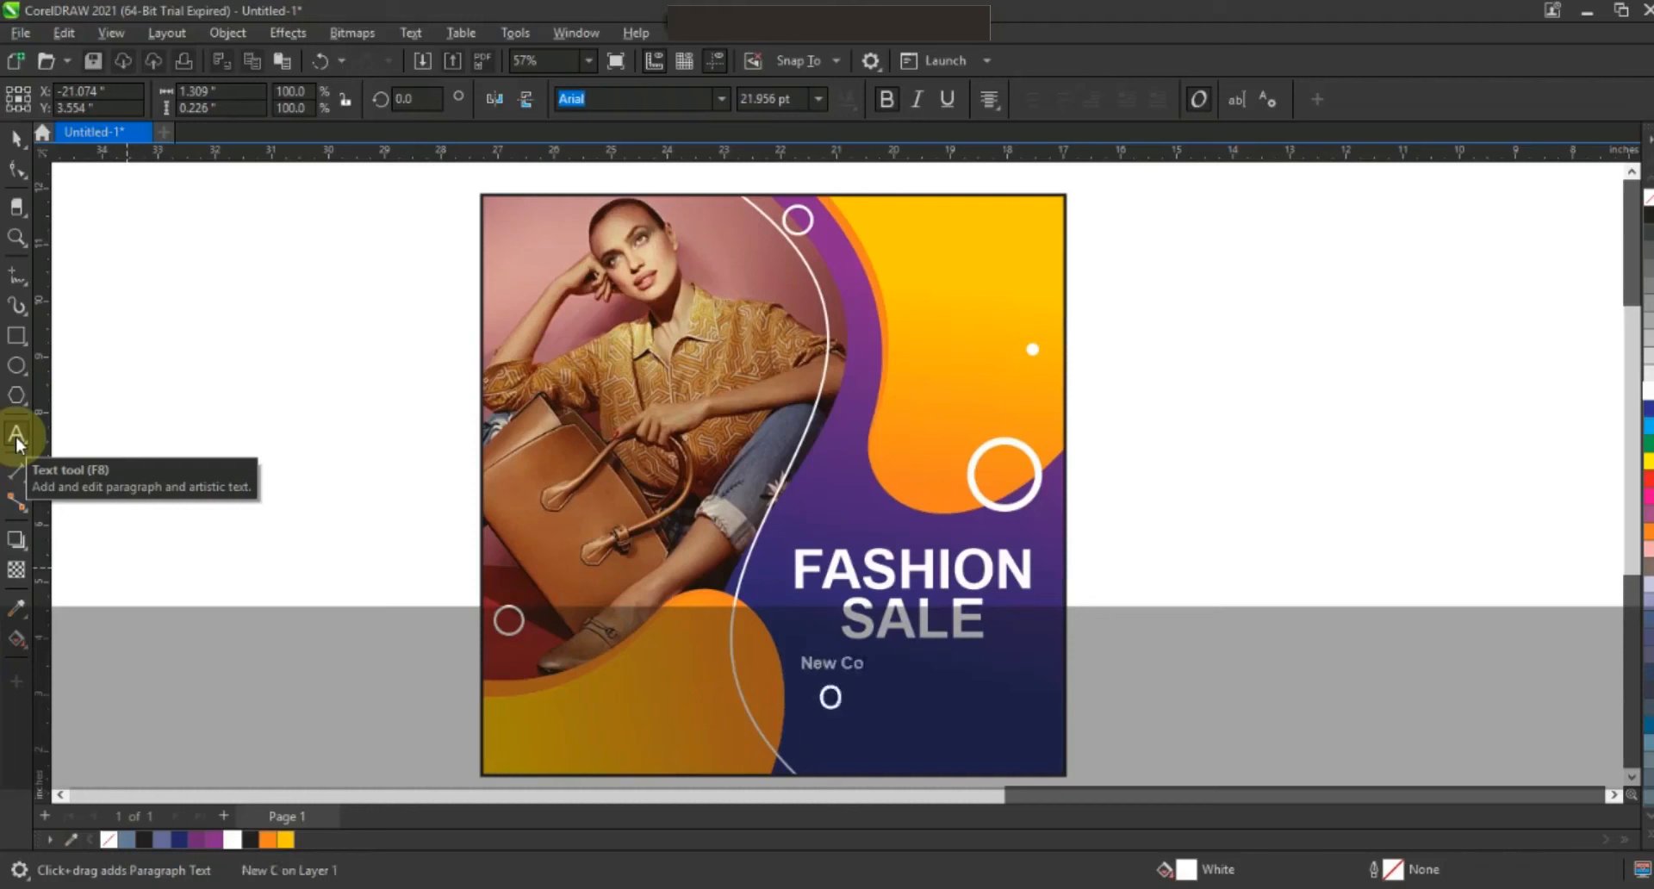
type("llection")
key("Return")
type("Space")
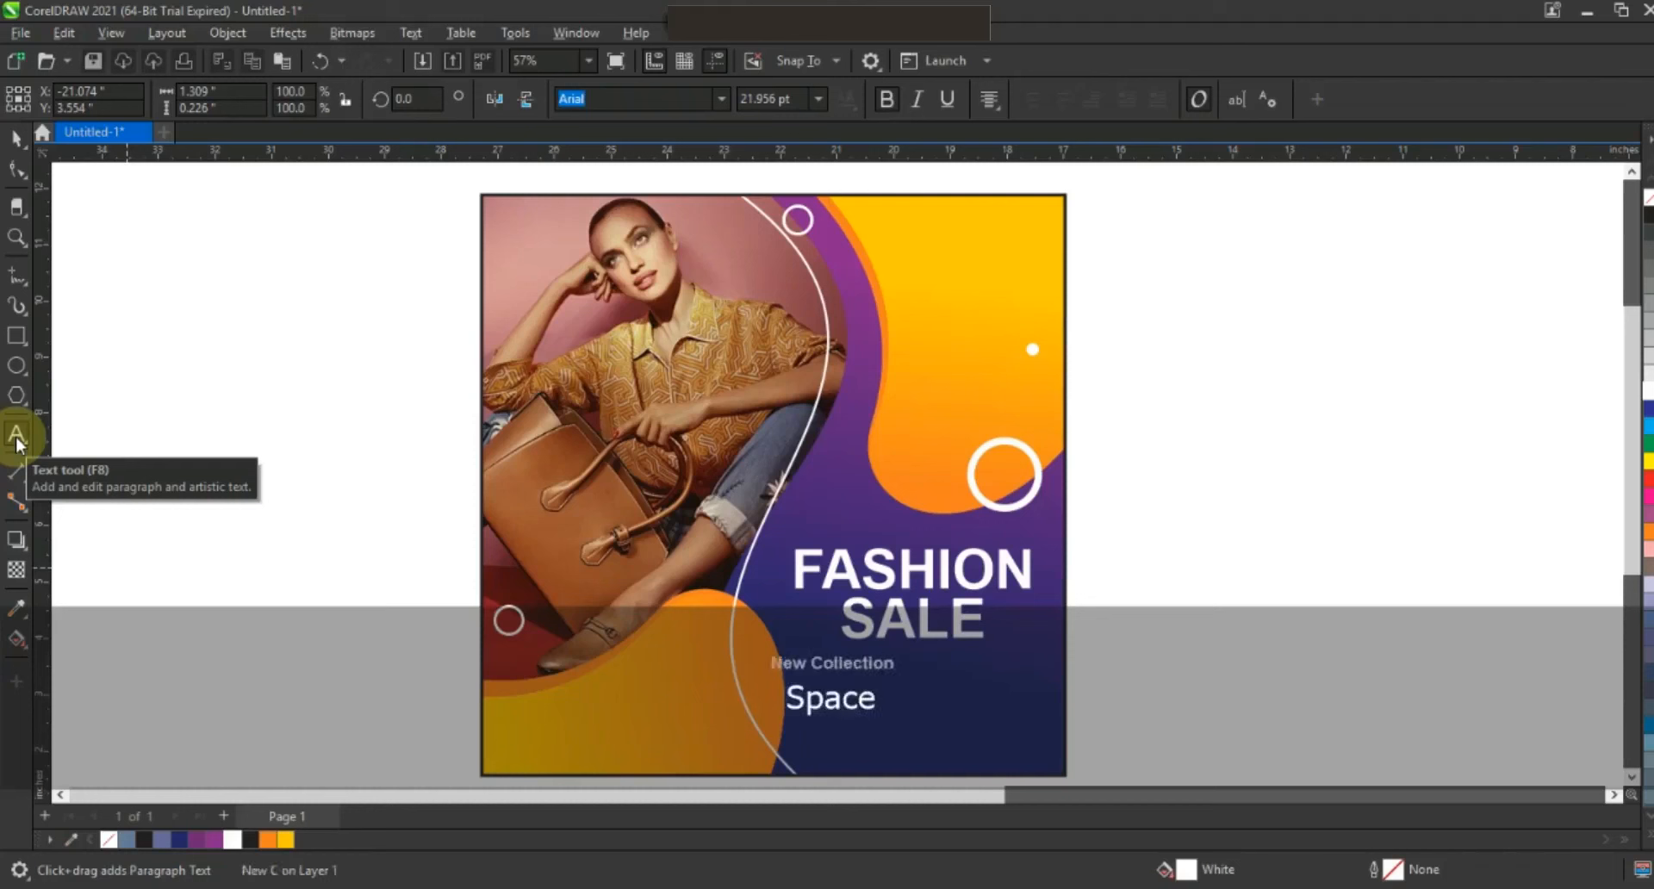
left_click(15, 141)
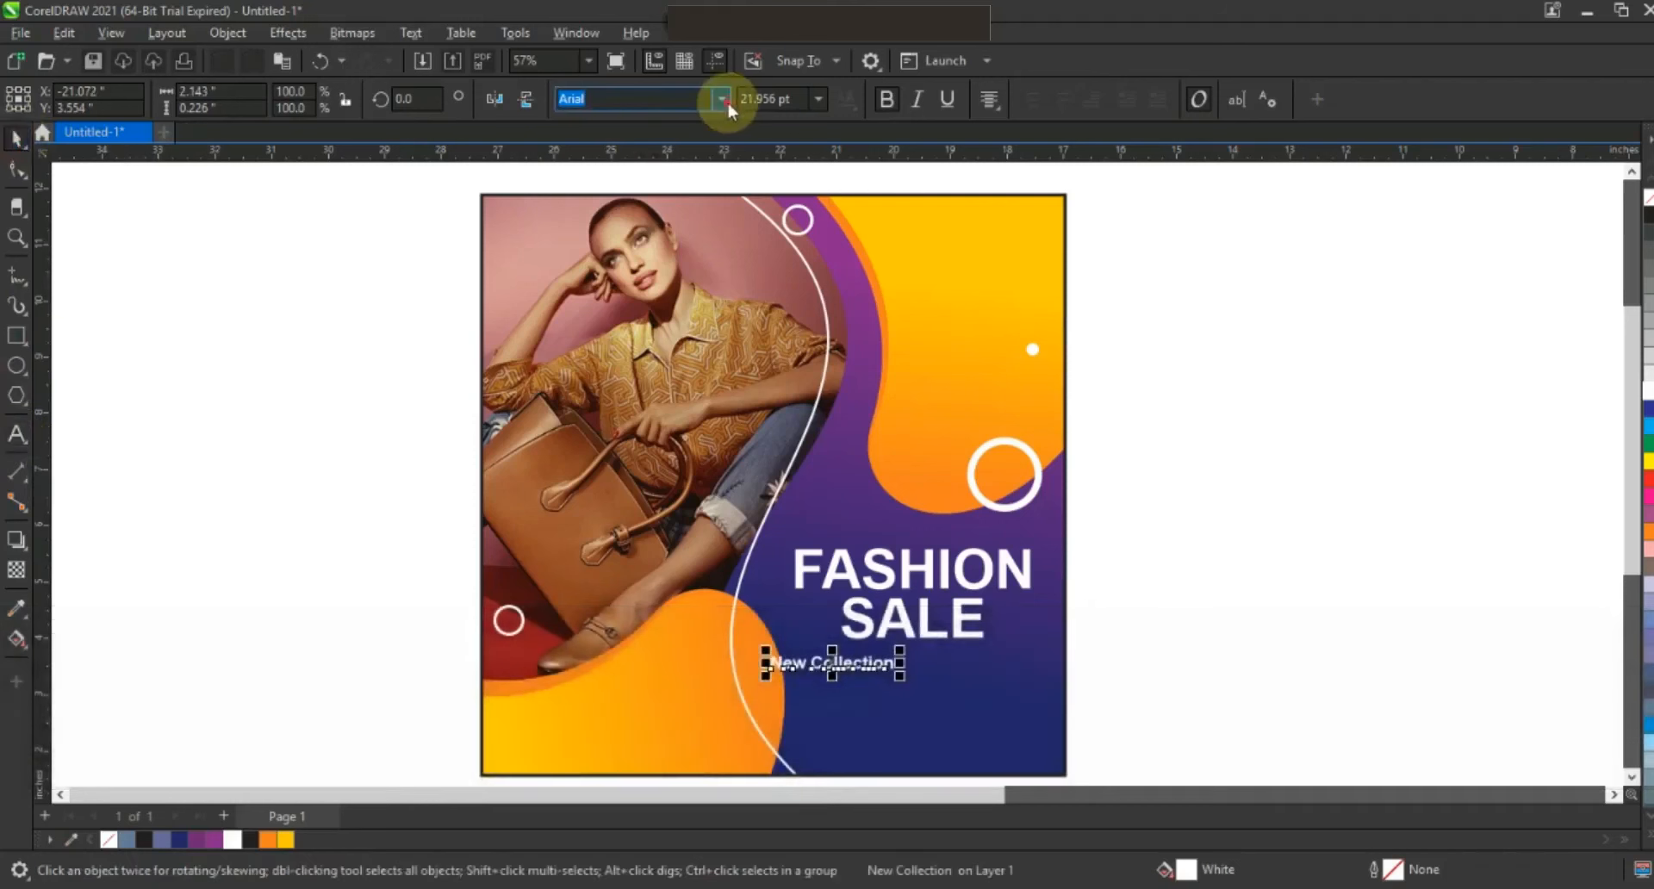
Set the font of the New Collection text to AriaScriptSSK.
left_click(727, 103)
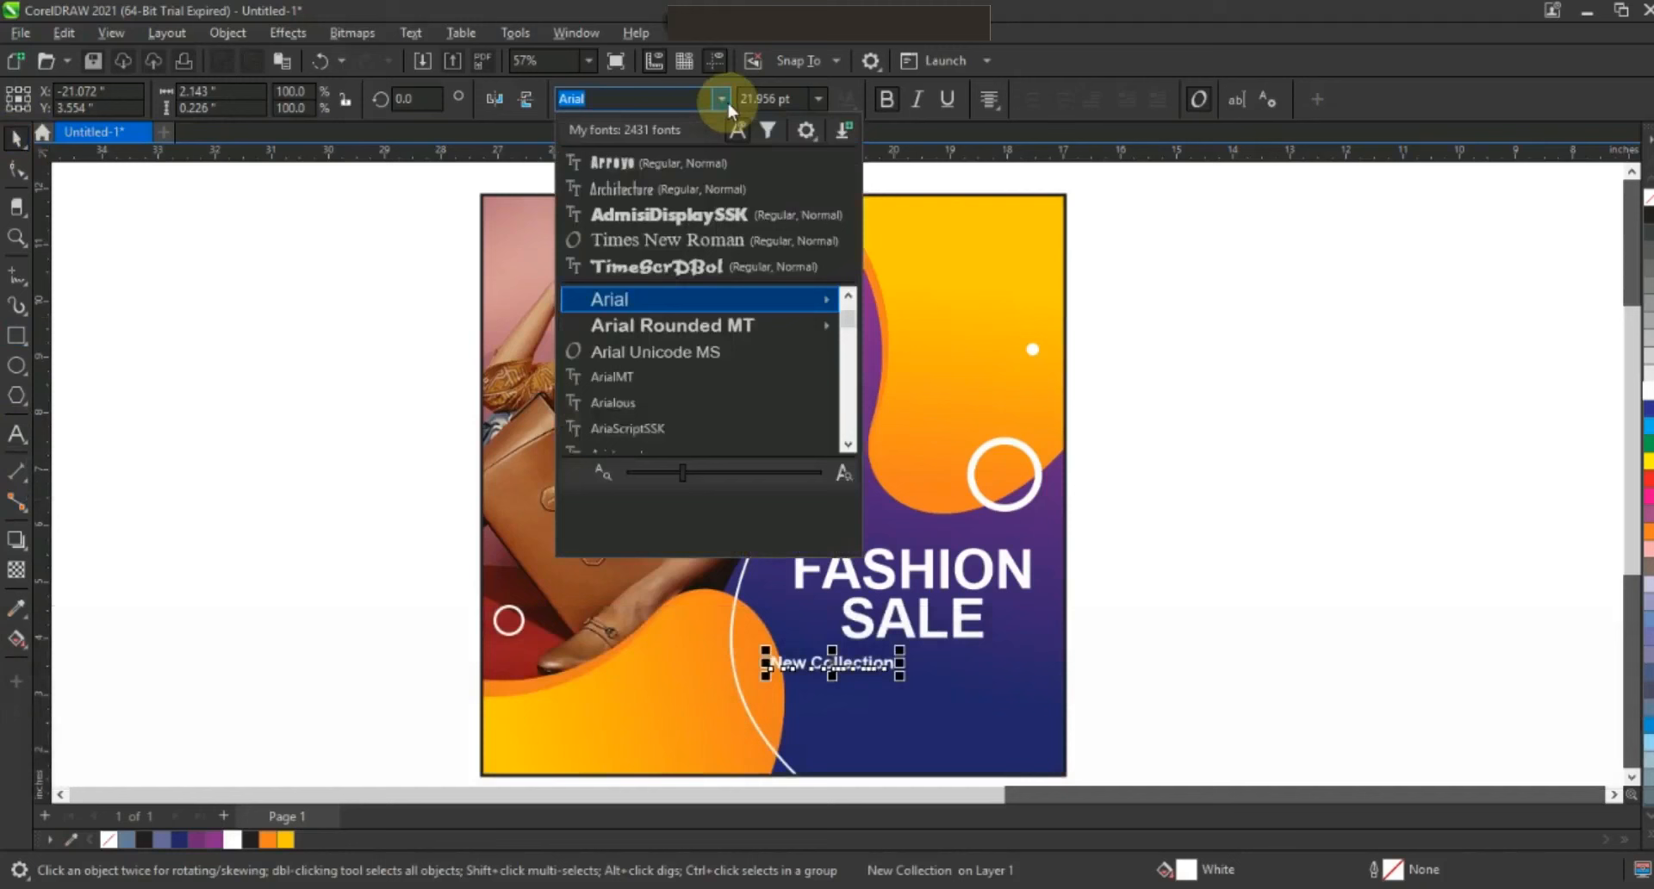
left_click(851, 364)
left_click(772, 332)
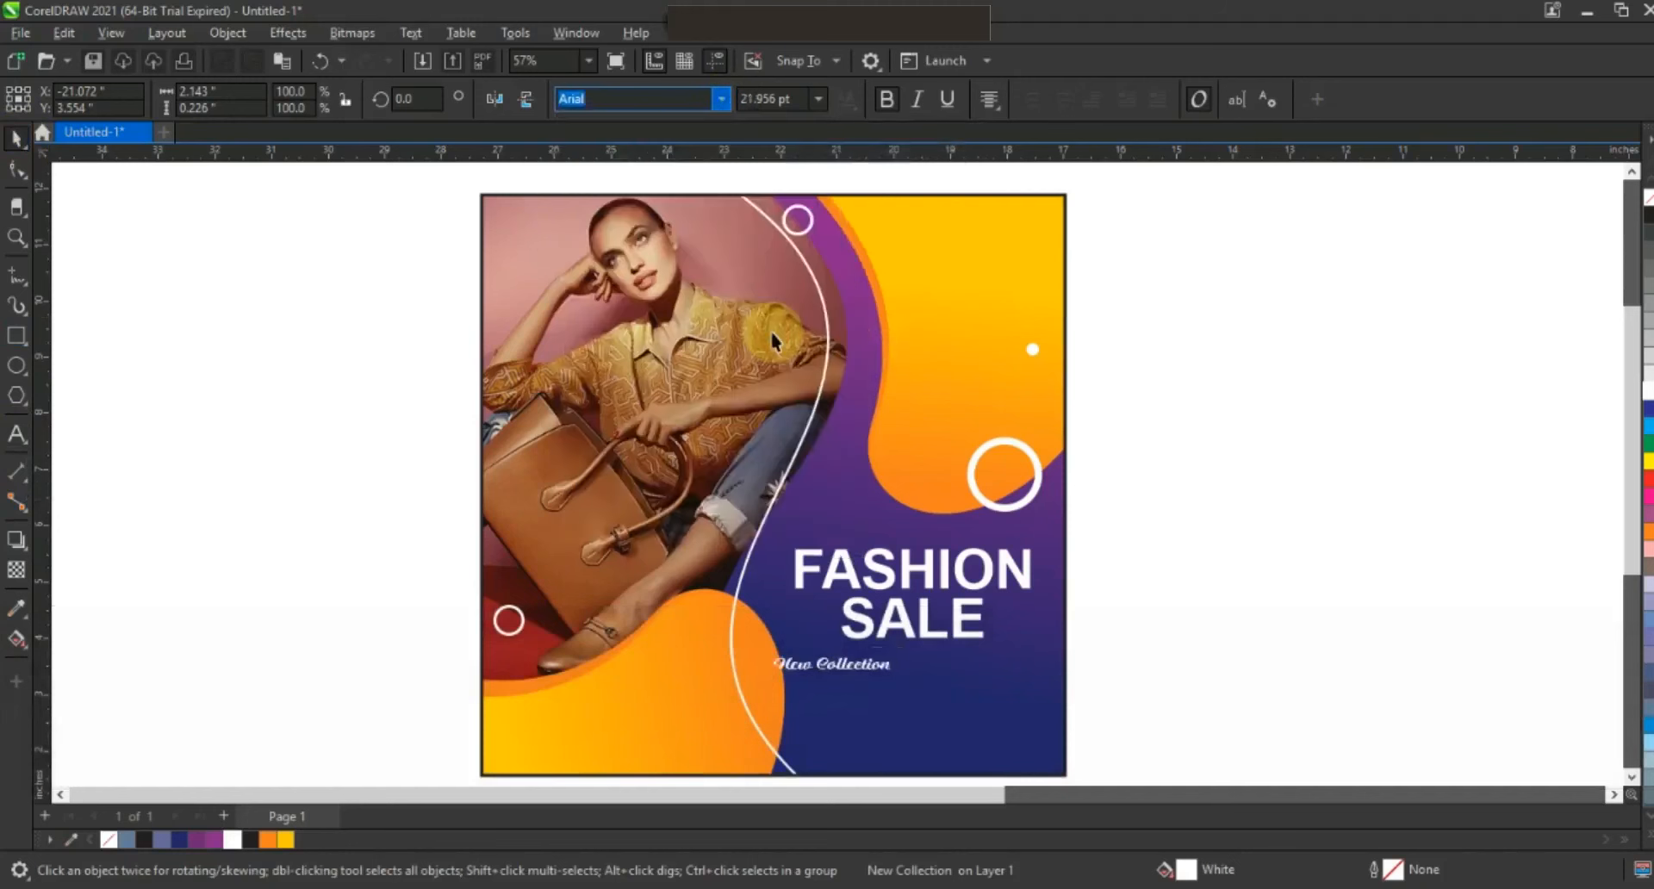
left_click(864, 679)
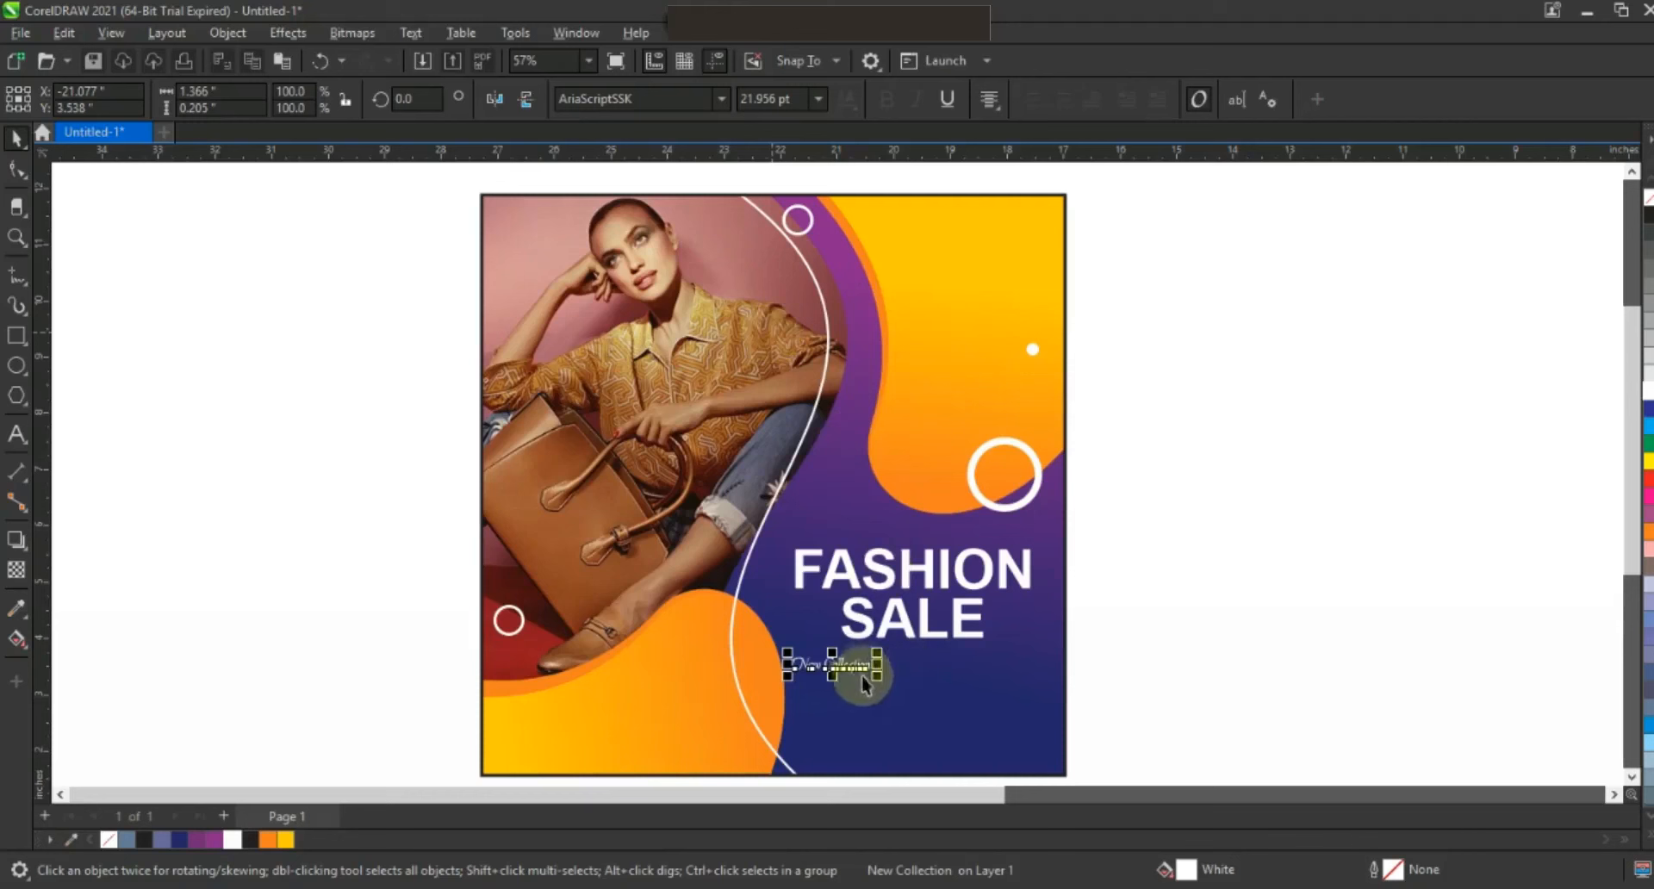
Enlarge New Collection to nearly the headline's width, and slightly shrink and reposition the three text lines together.
left_click_drag(879, 679, 970, 678)
left_click_drag(1099, 507, 748, 708)
left_click_drag(1038, 686, 1024, 686)
left_click_drag(953, 630, 961, 628)
left_click(1138, 637)
Draw a rectangle about 2.24 by 0.51 in on the lower orange shape with fully rounded corners, white fill and no outline.
left_click(15, 337)
left_click_drag(514, 724, 573, 750)
left_click(17, 169)
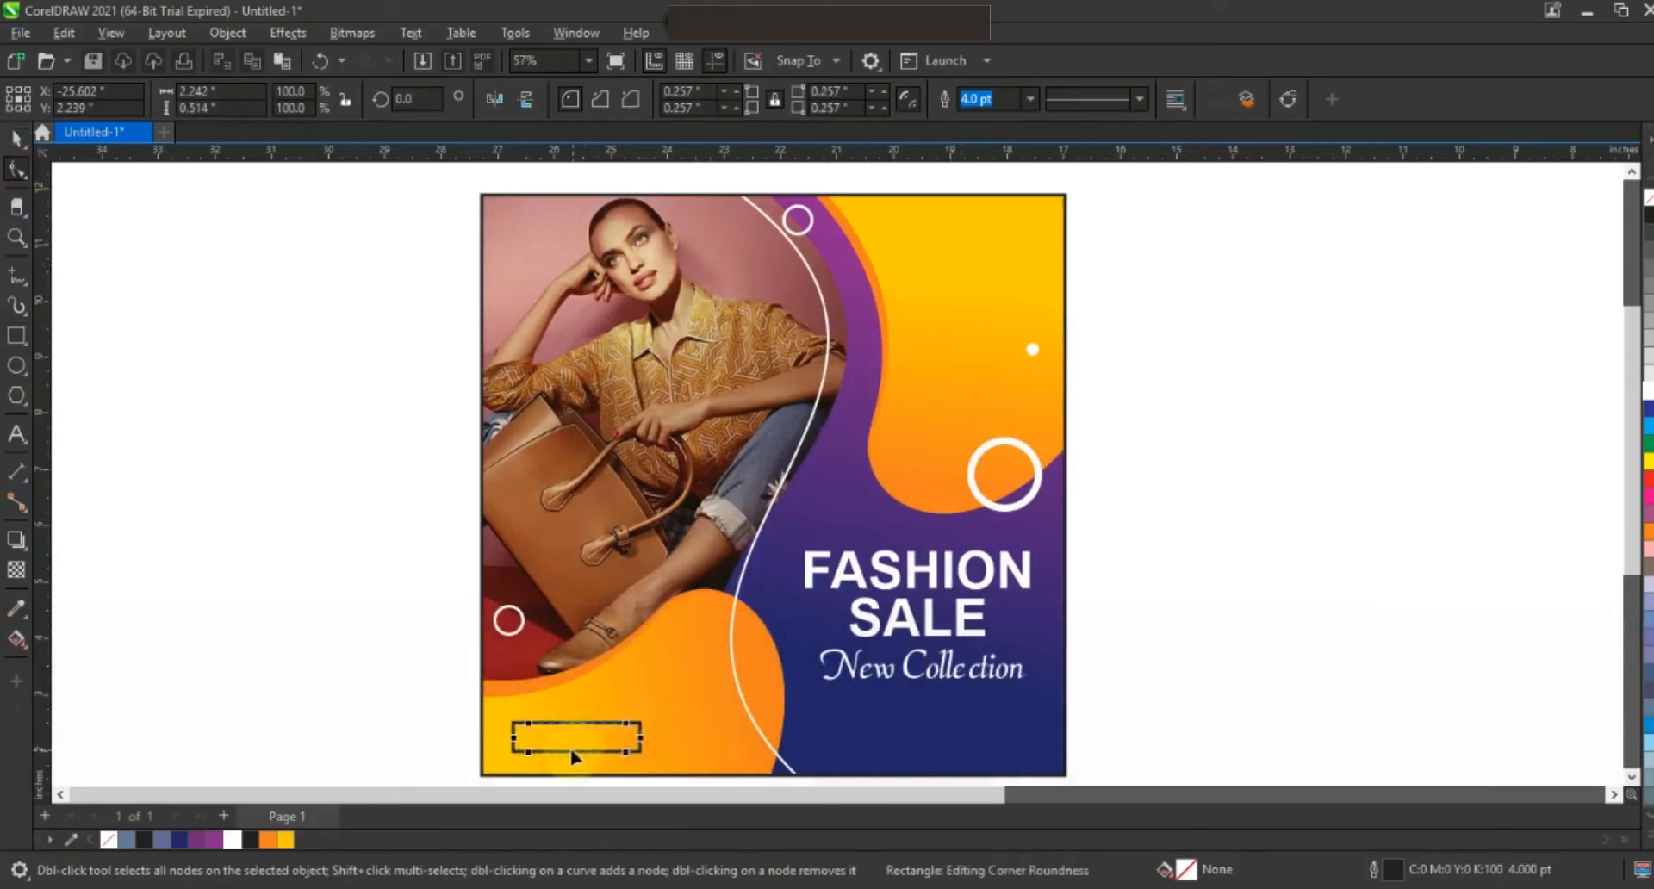
left_click(233, 839)
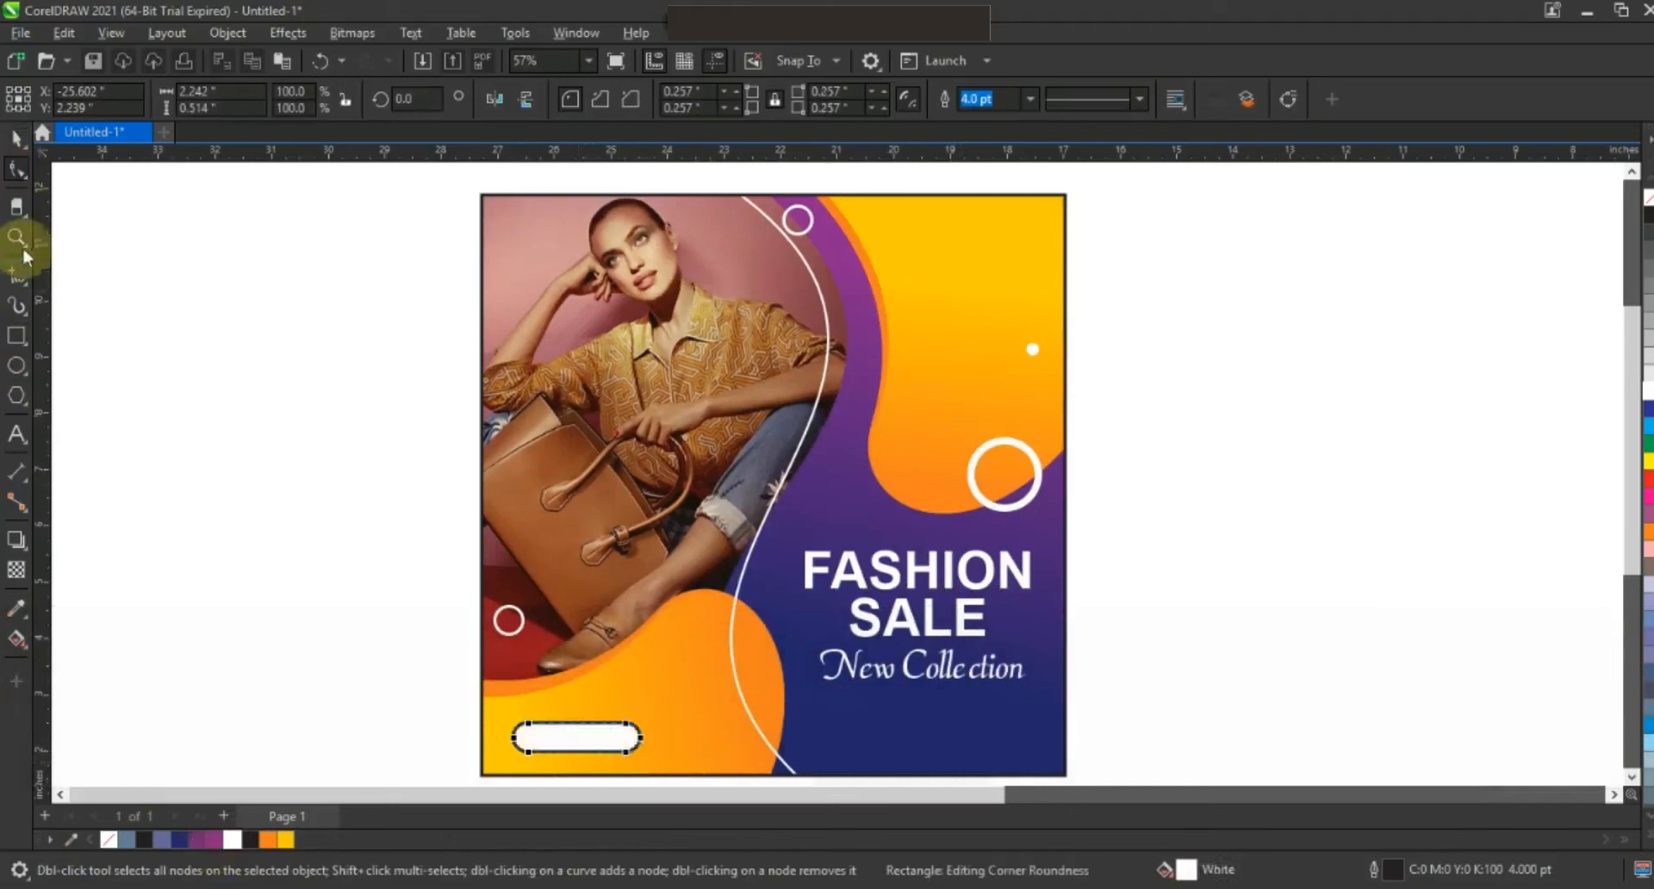
left_click(13, 144)
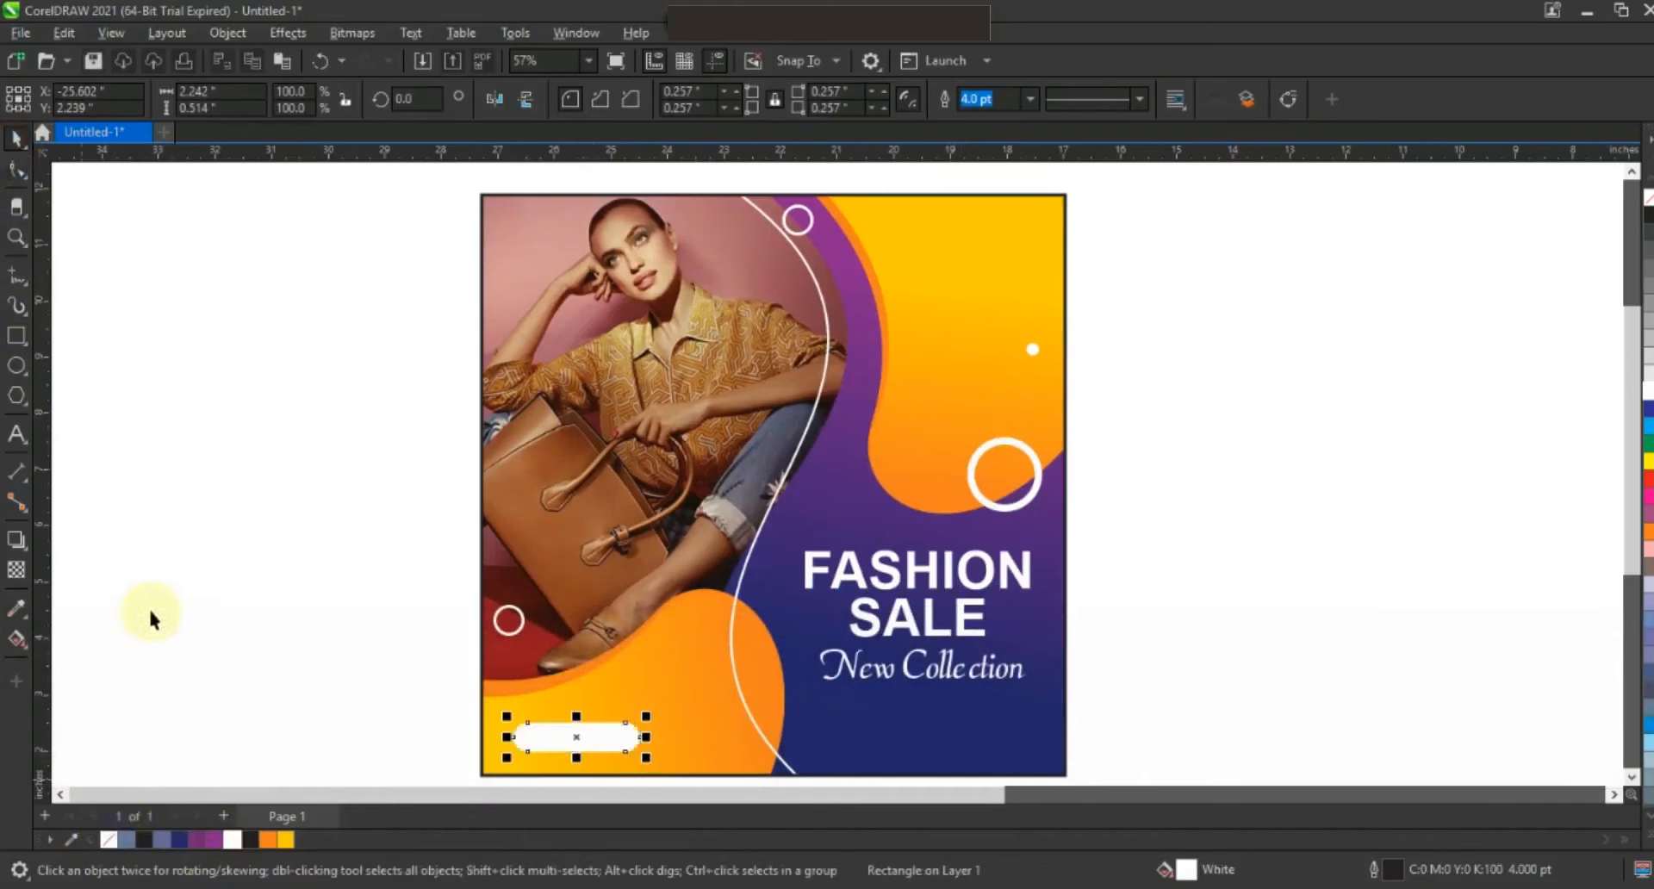
left_click(201, 618)
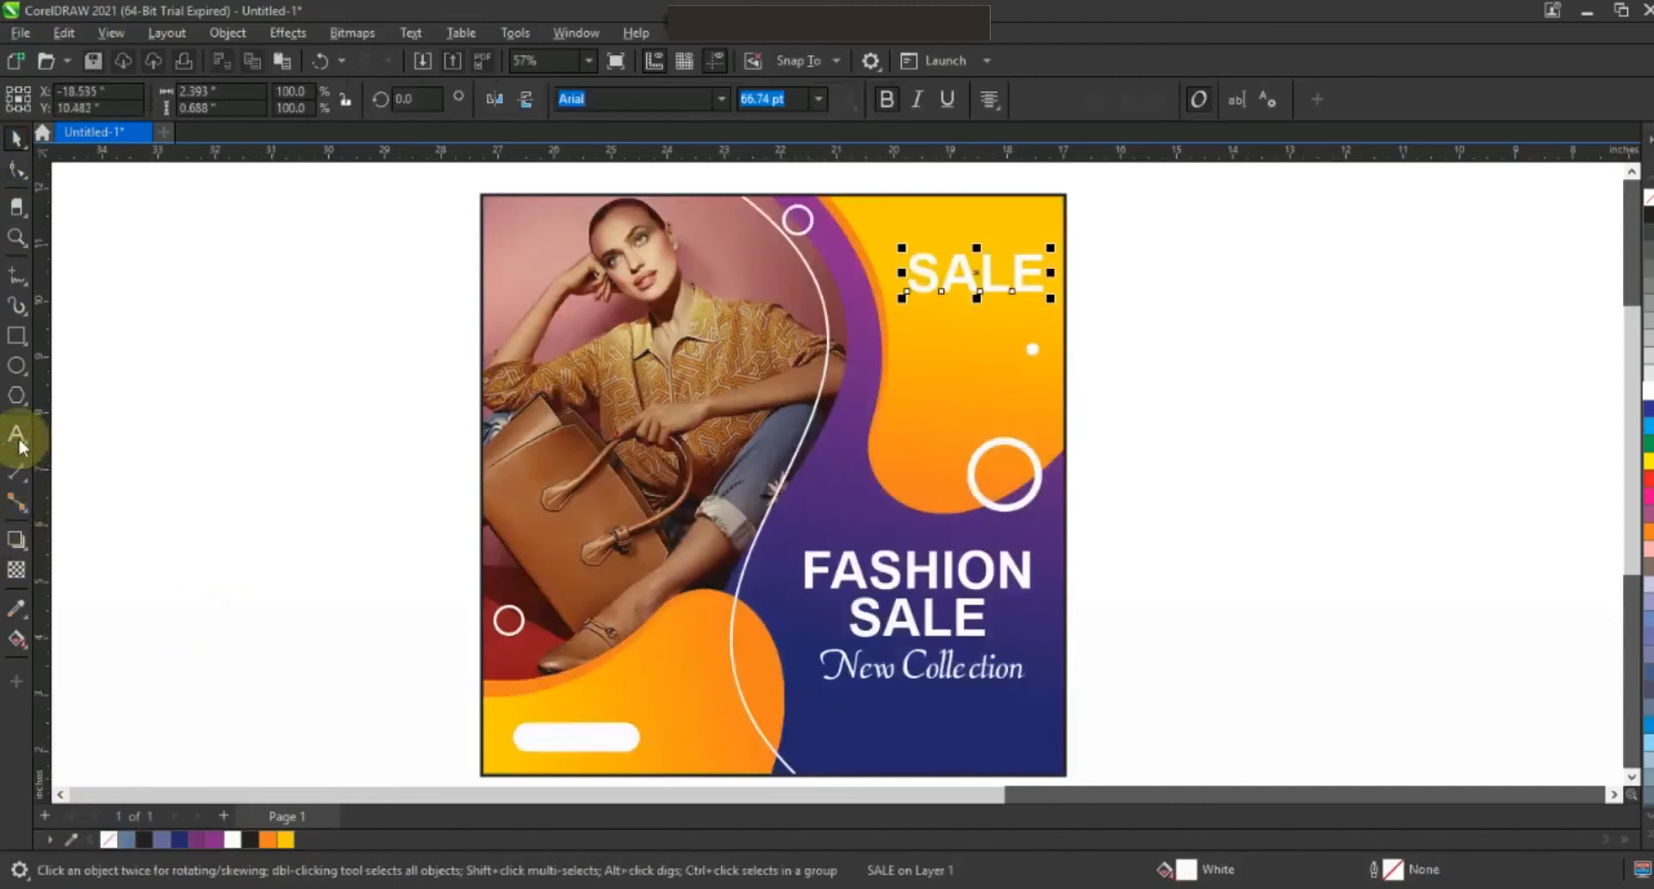
Replace the text of the SALE copy on the upper yellow shape with YOUR COMPANY LOGO on three lines.
left_click(19, 440)
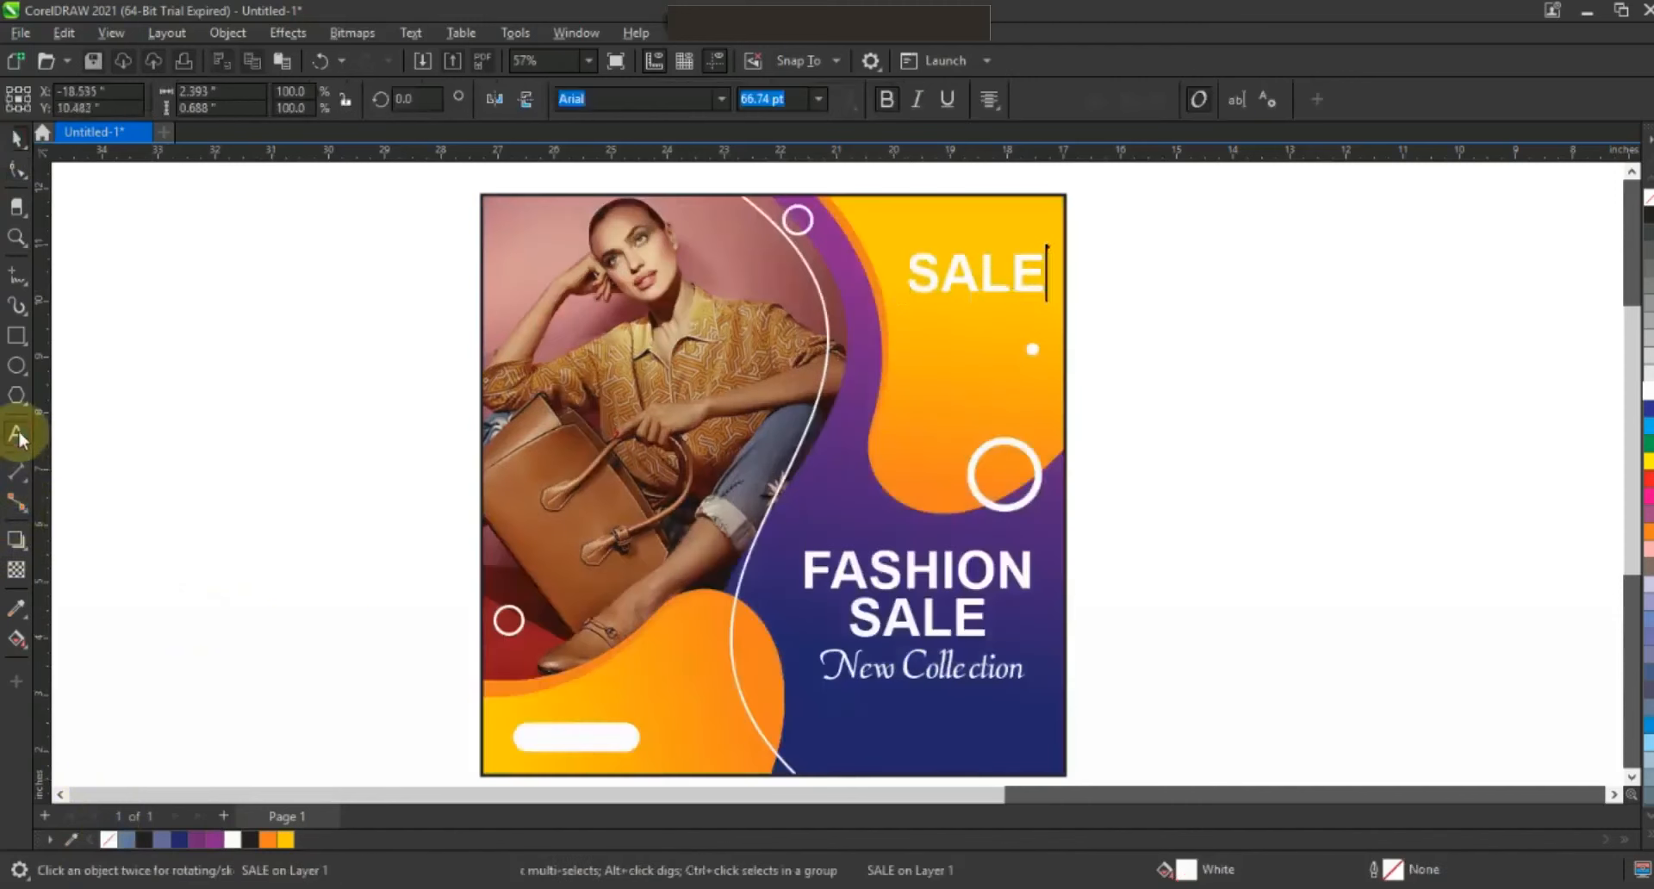
key("shift+Home")
key("Caps_Lock")
type("YO")
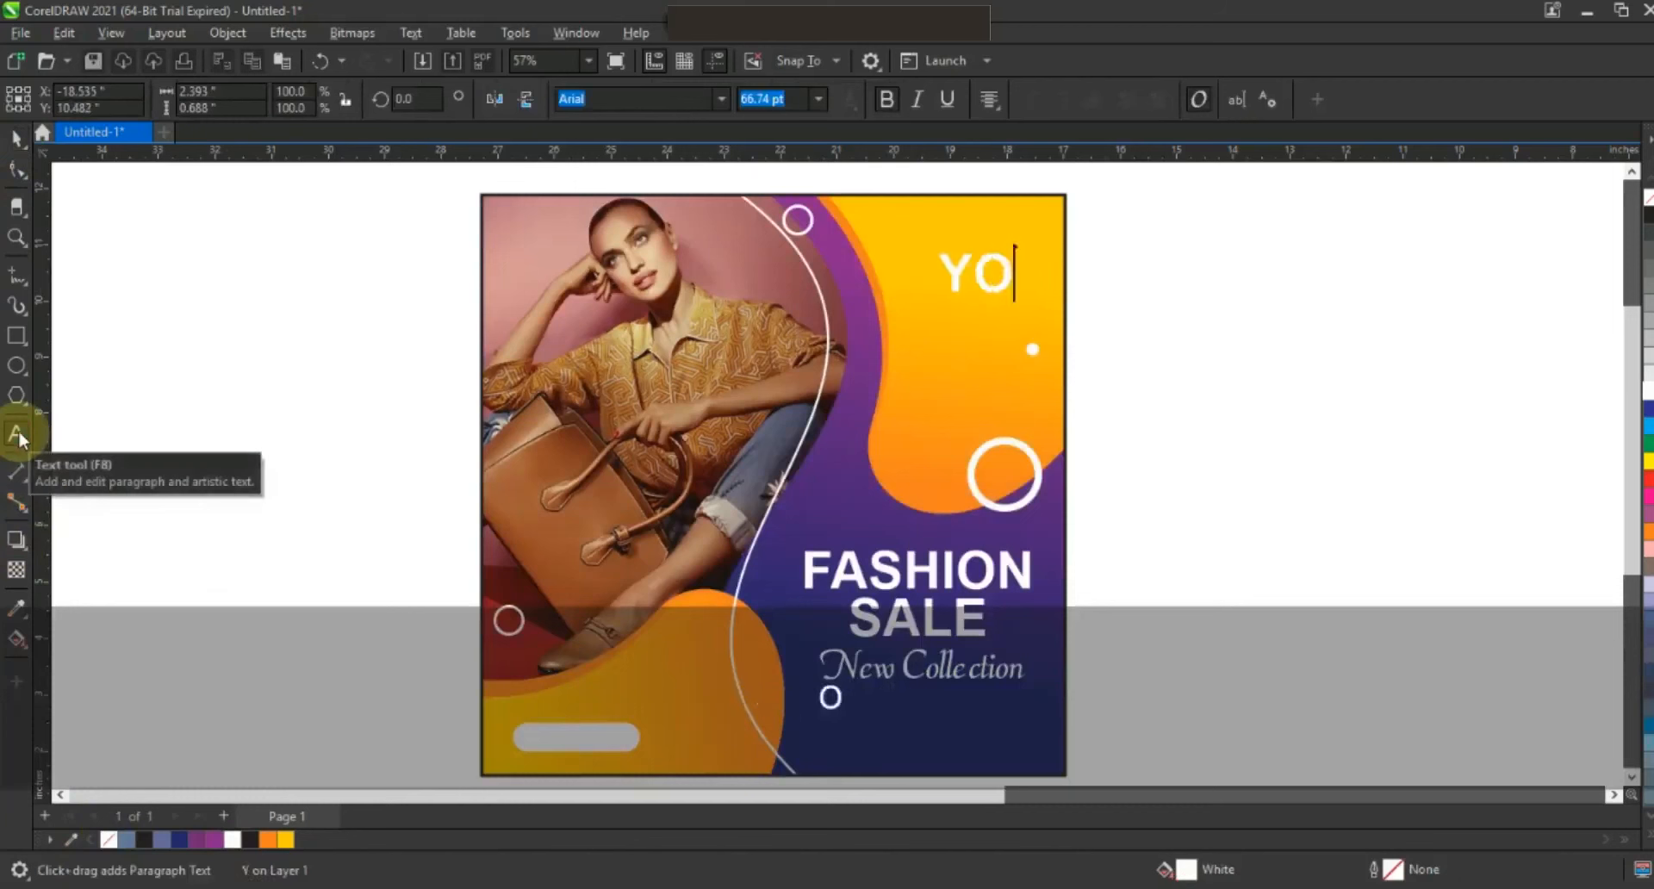
type("UR")
key("Return")
type("COMPANY")
key("Return")
type("LOGO")
Fill the YOUR COMPANY LOGO text black and shrink it to about 19 pt near the top of the yellow shape.
left_click(17, 141)
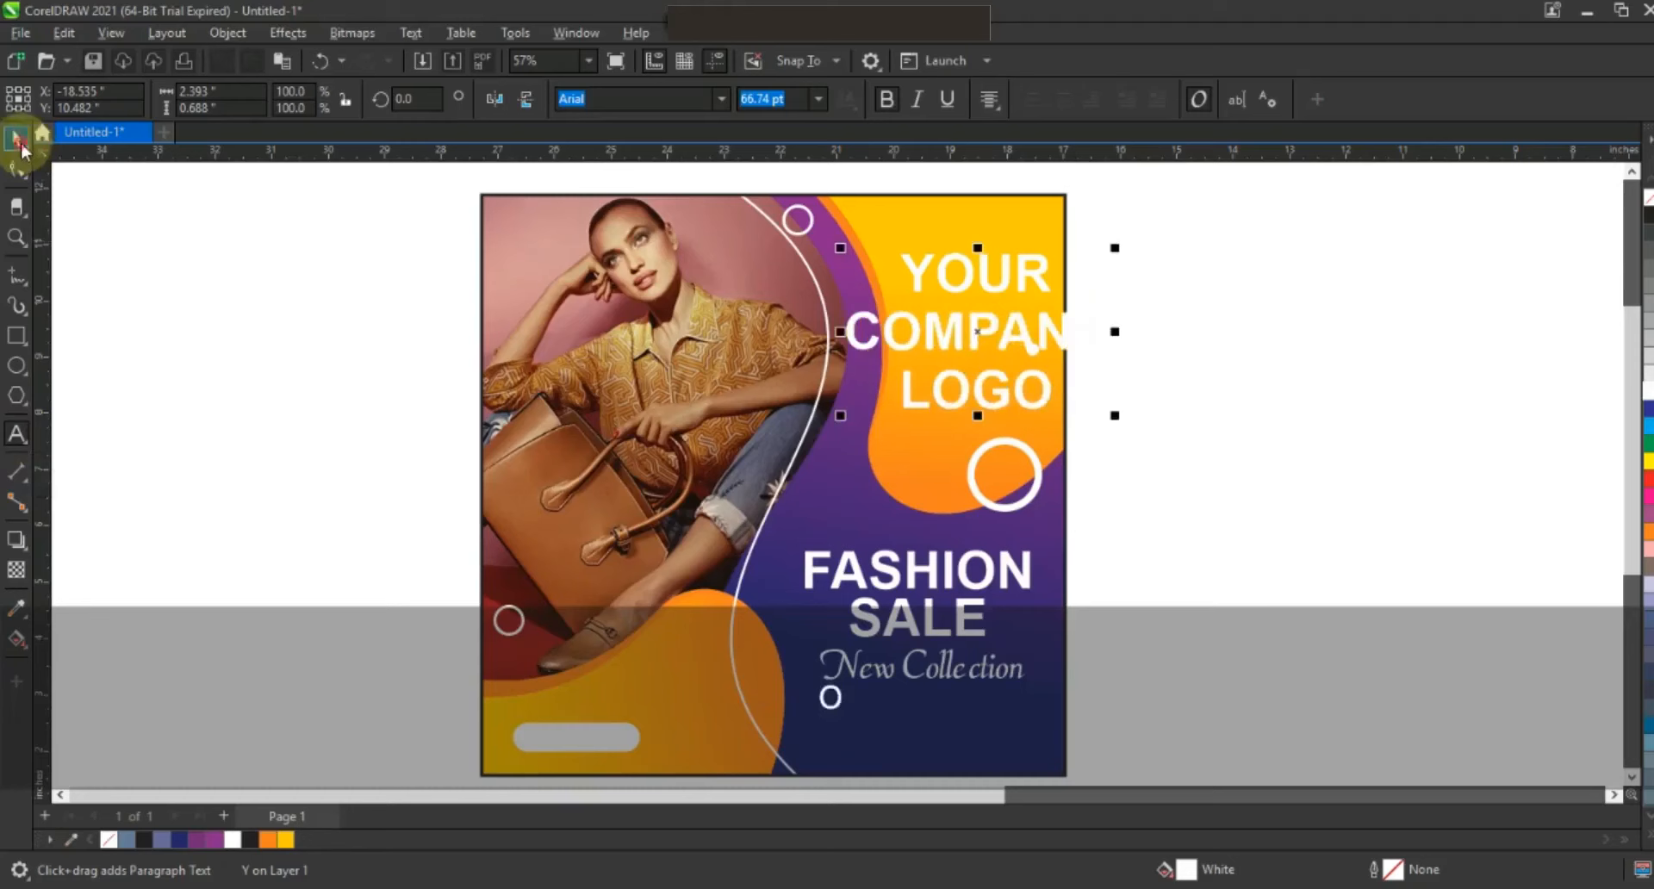
left_click(143, 840)
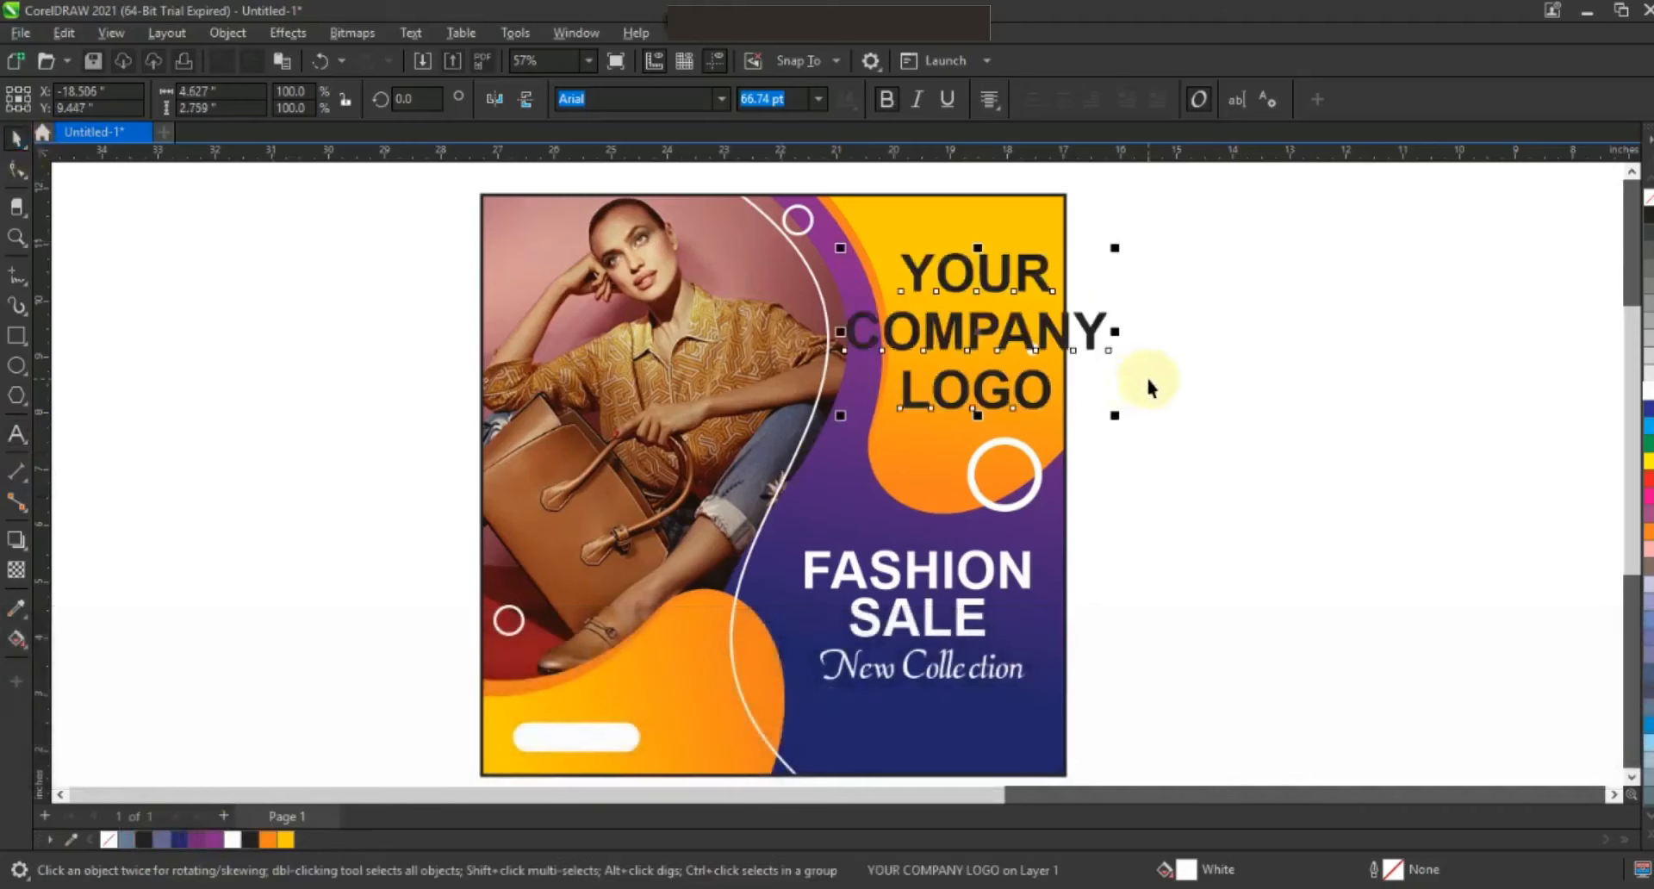
left_click_drag(1115, 415, 991, 253)
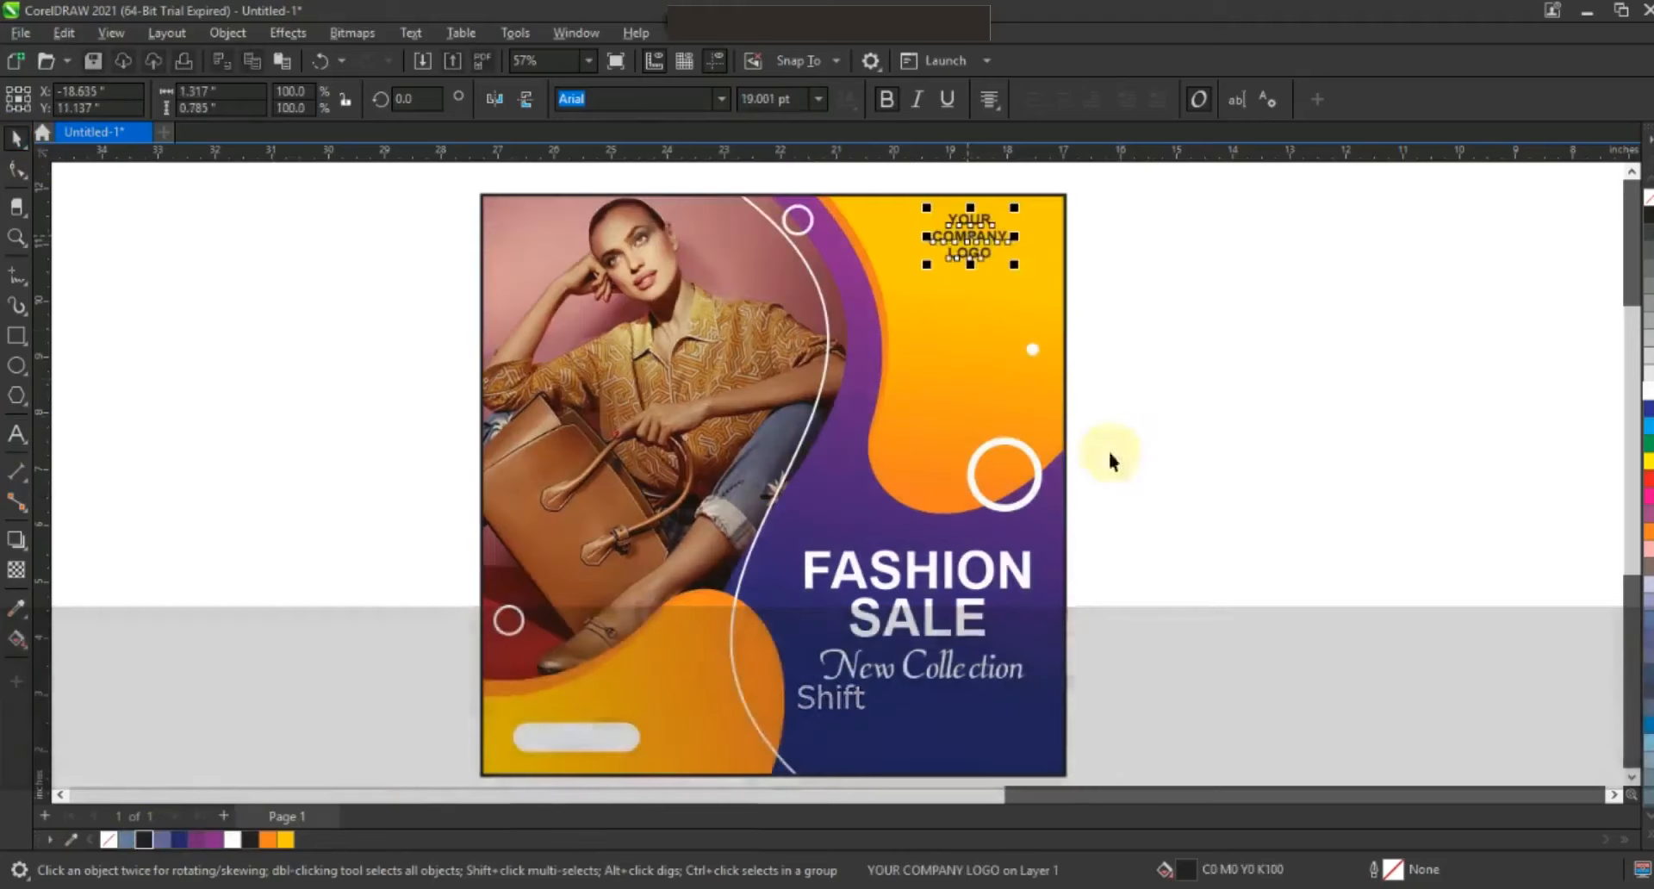
Fill the YOUR COMPANY LOGO text white and move it slightly down within the upper yellow shape.
left_click(232, 839)
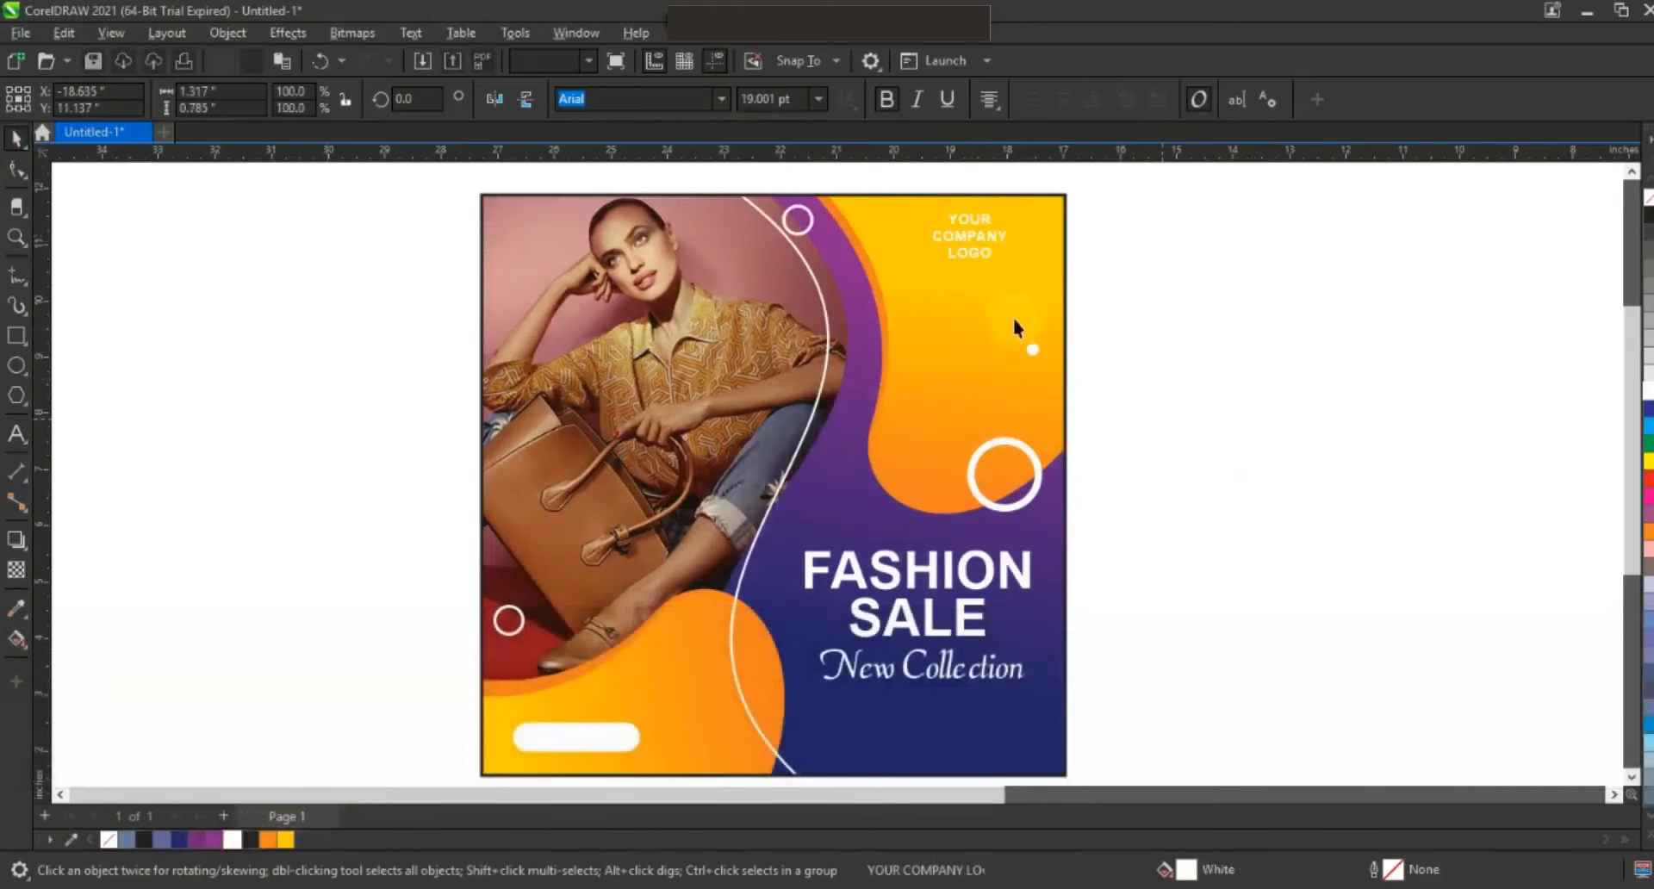
left_click_drag(971, 255, 970, 261)
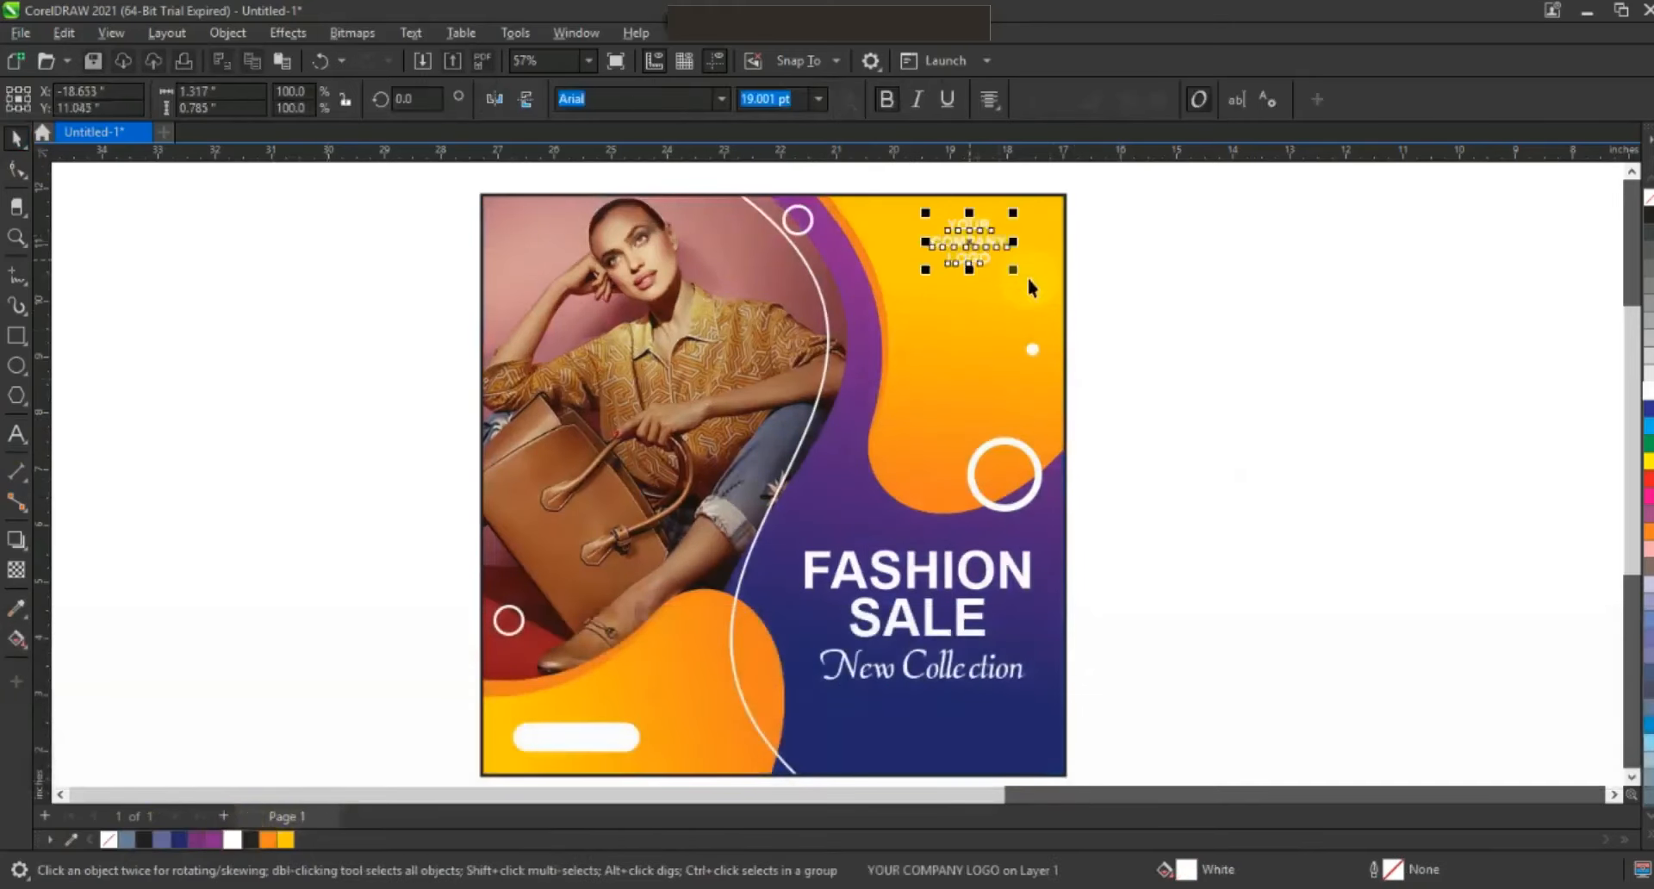
Remove the black outline from the PowerClip square that frames the advertisement and deselect it.
left_click(1071, 288)
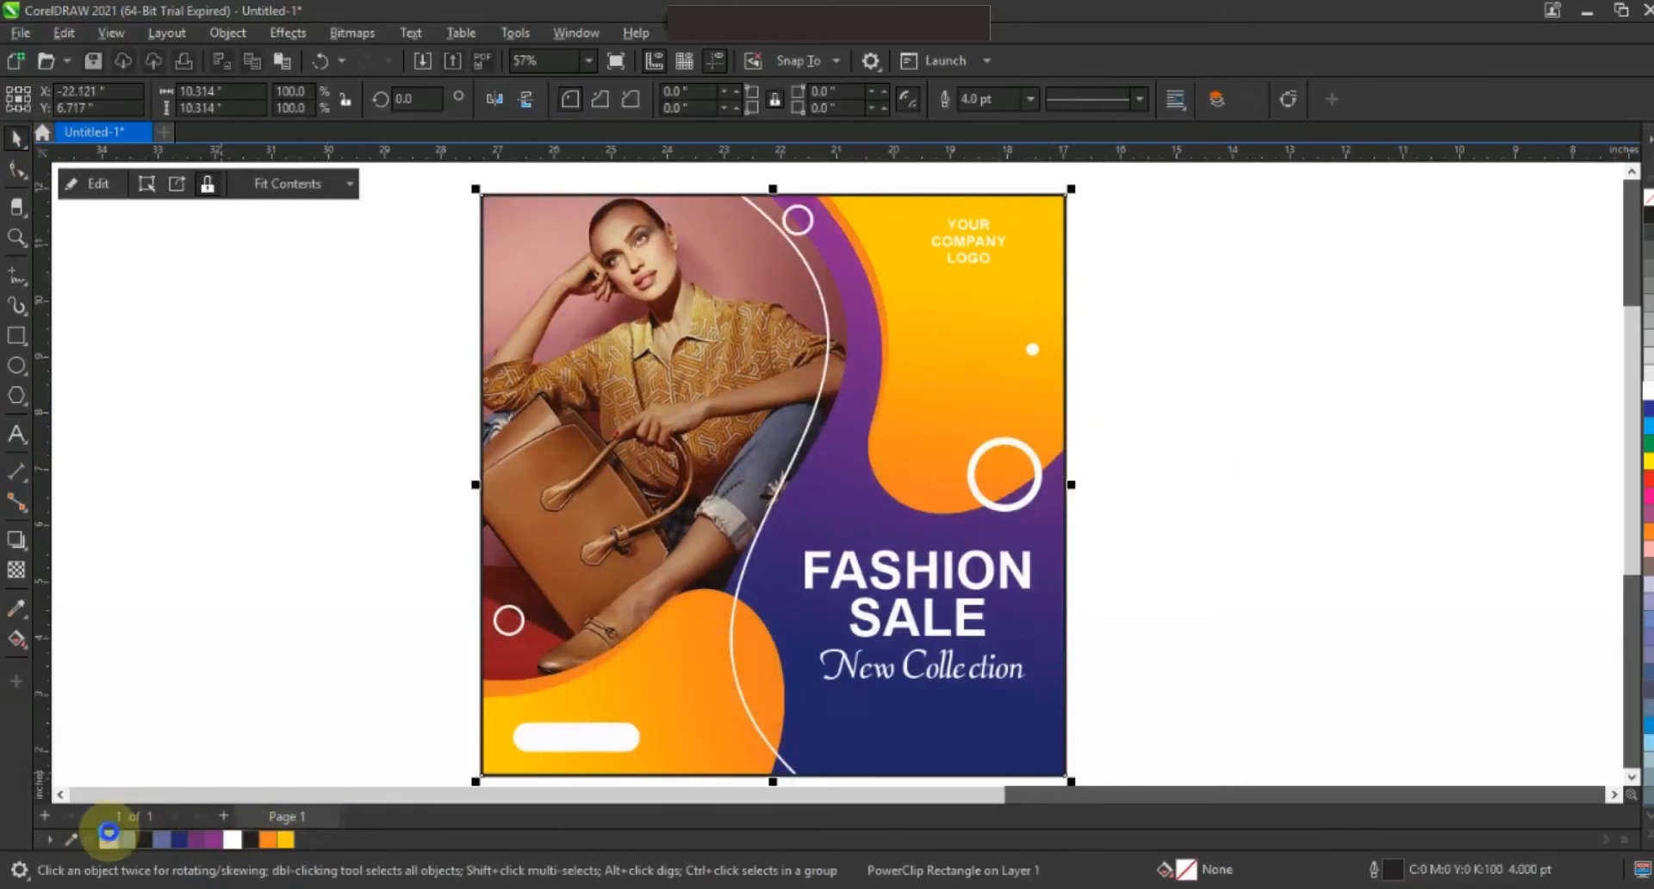
left_click(108, 834)
left_click(332, 609)
Frame the whole advertisement in the view and show it as a full-screen preview.
key("F3")
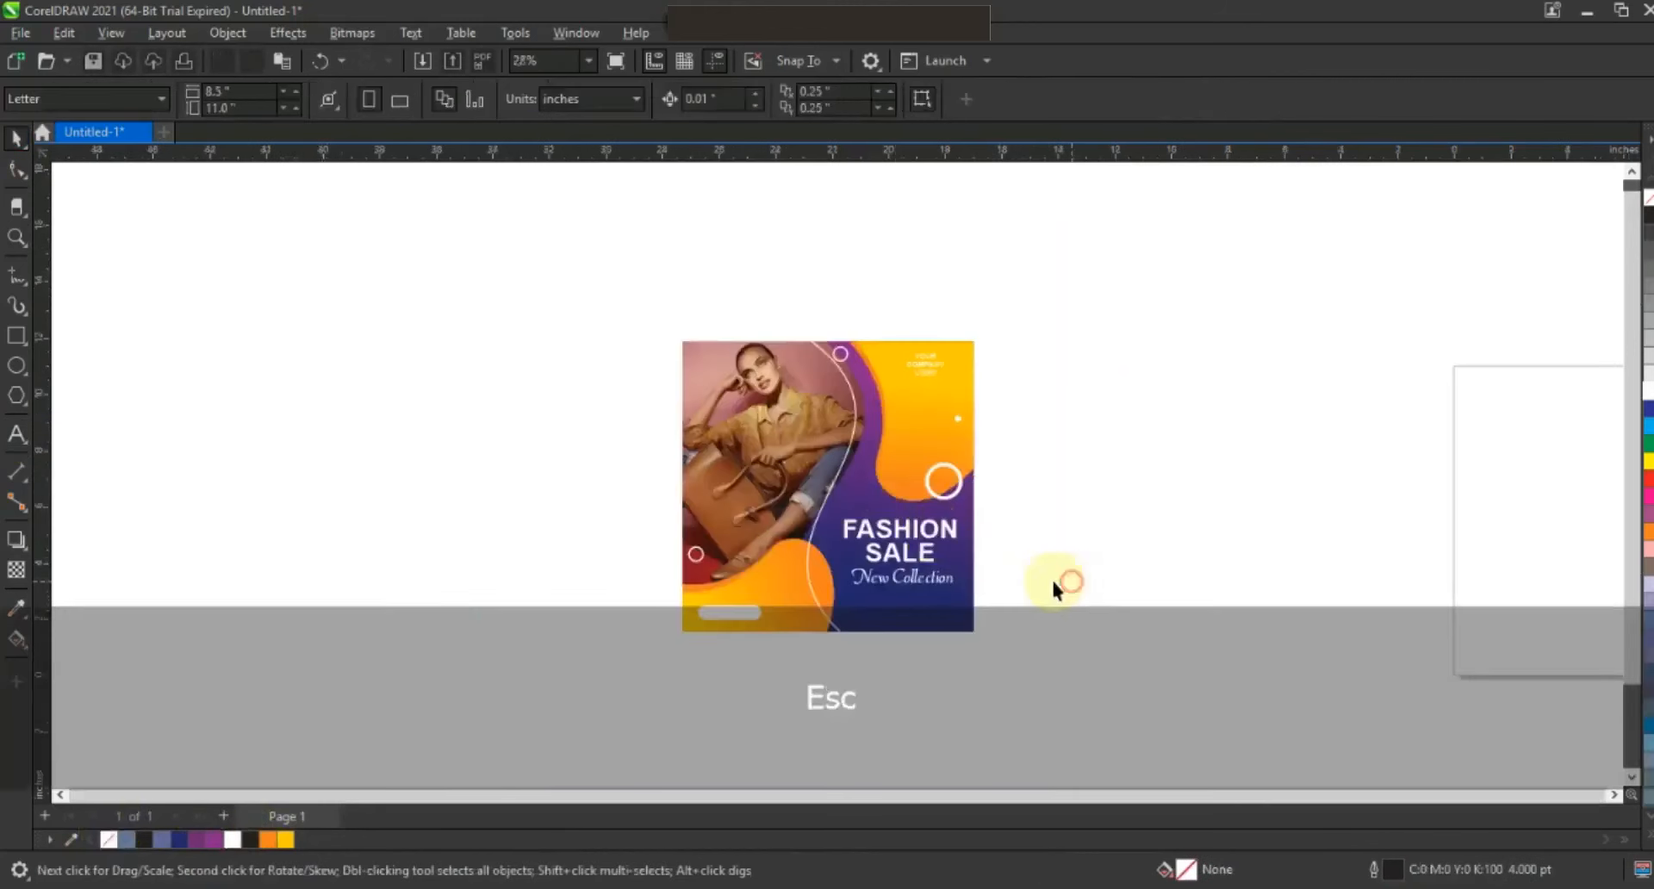
left_click(16, 237)
left_click_drag(360, 262, 1126, 683)
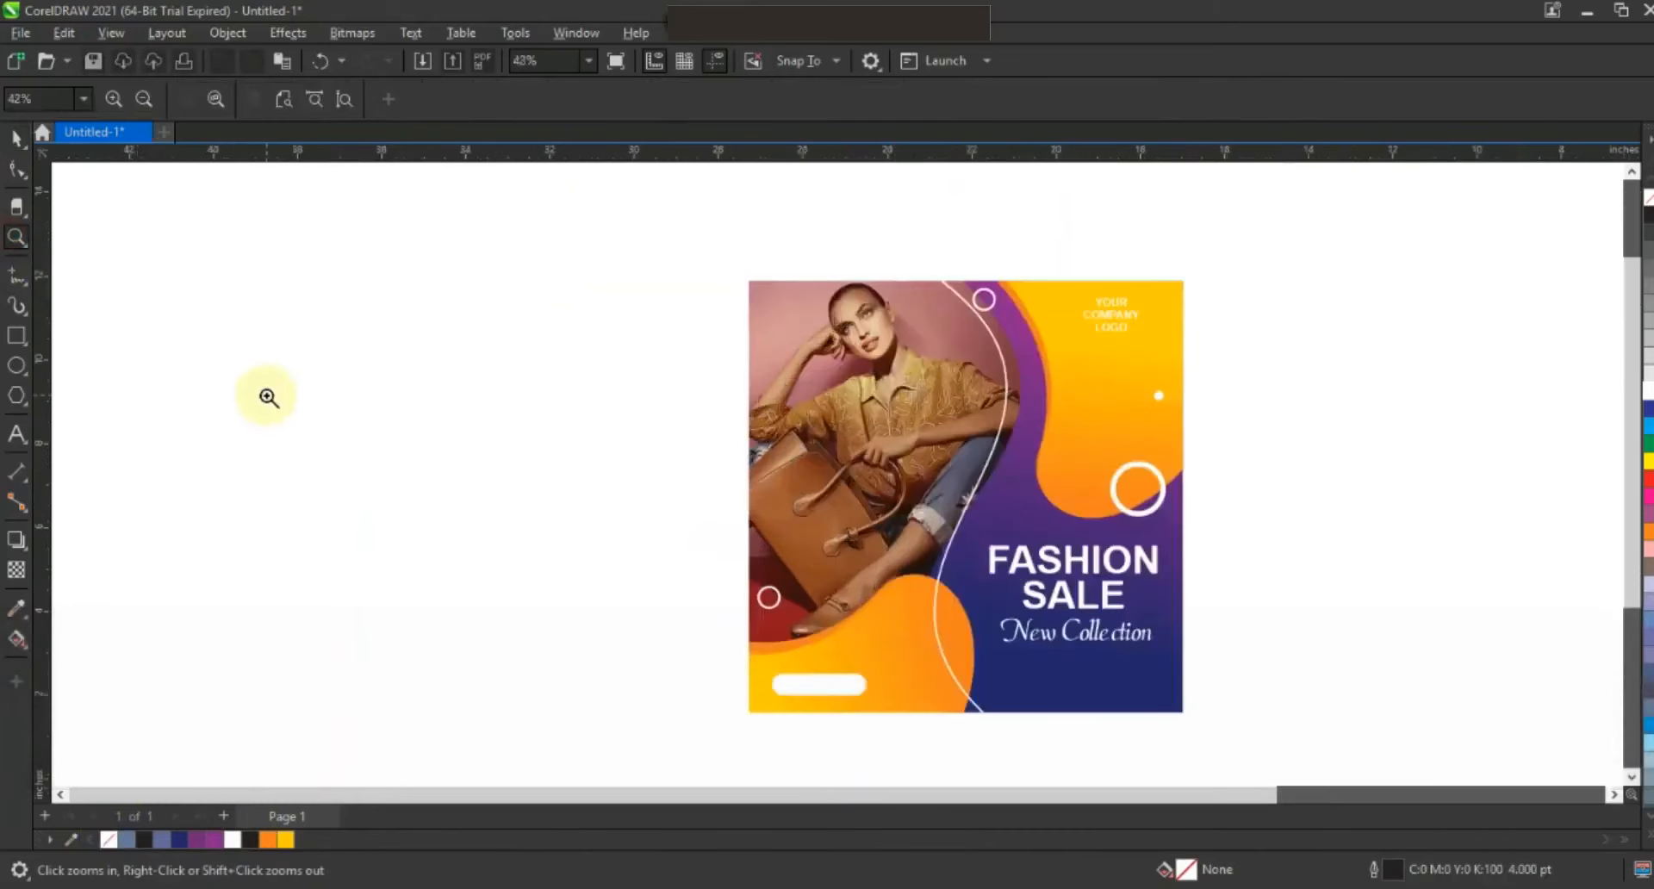
key("F9")
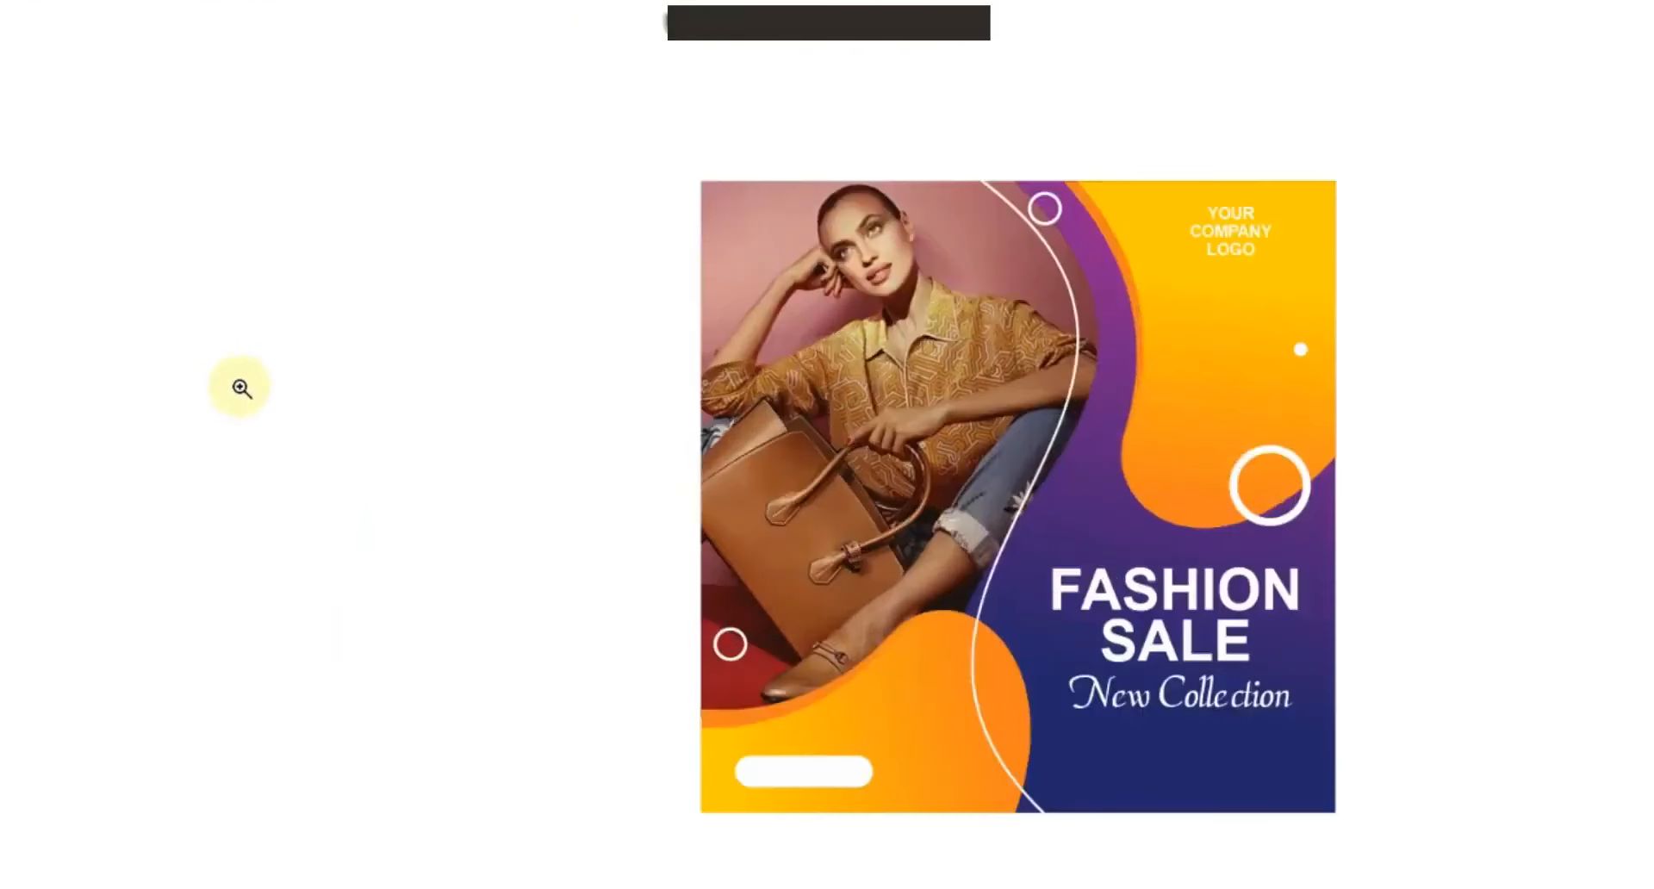